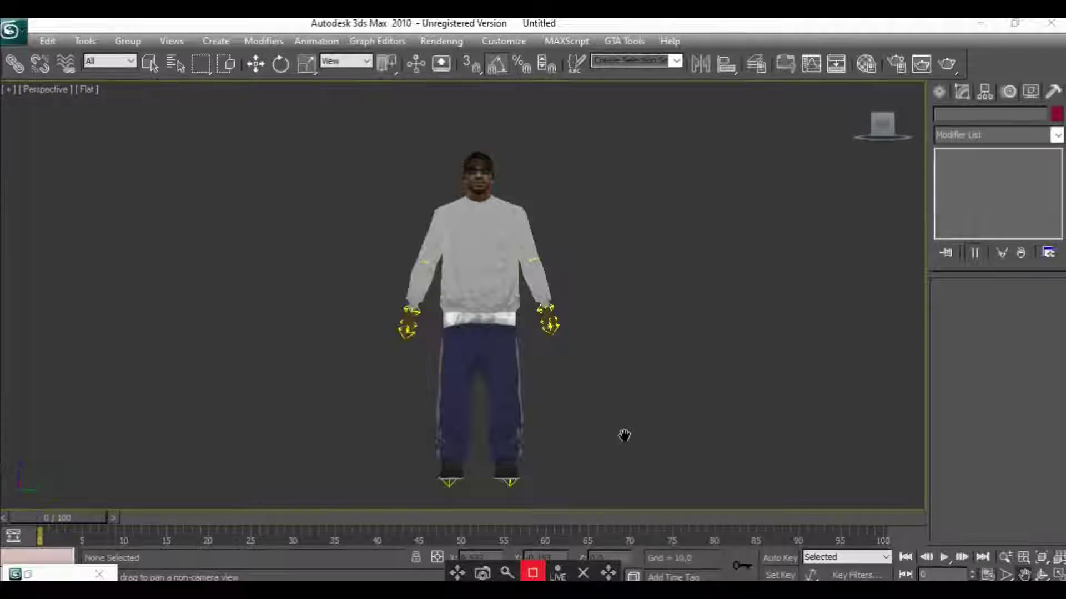
# Select the character's pants element in Editable Mesh and add the waistband faces
pyautogui.click(477, 335)
pyautogui.click(993, 167)
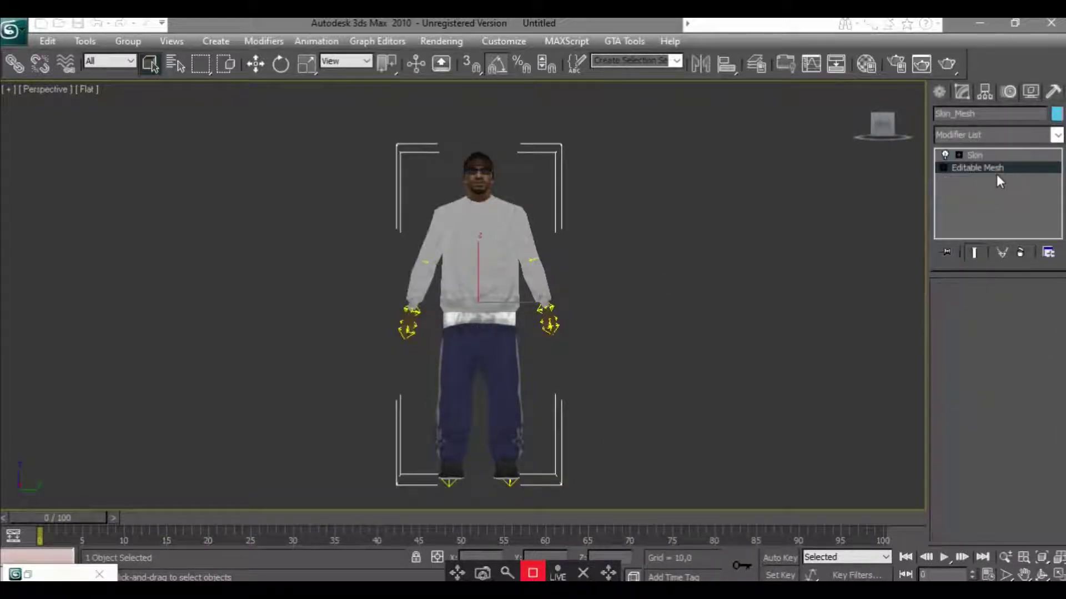
pyautogui.click(468, 403)
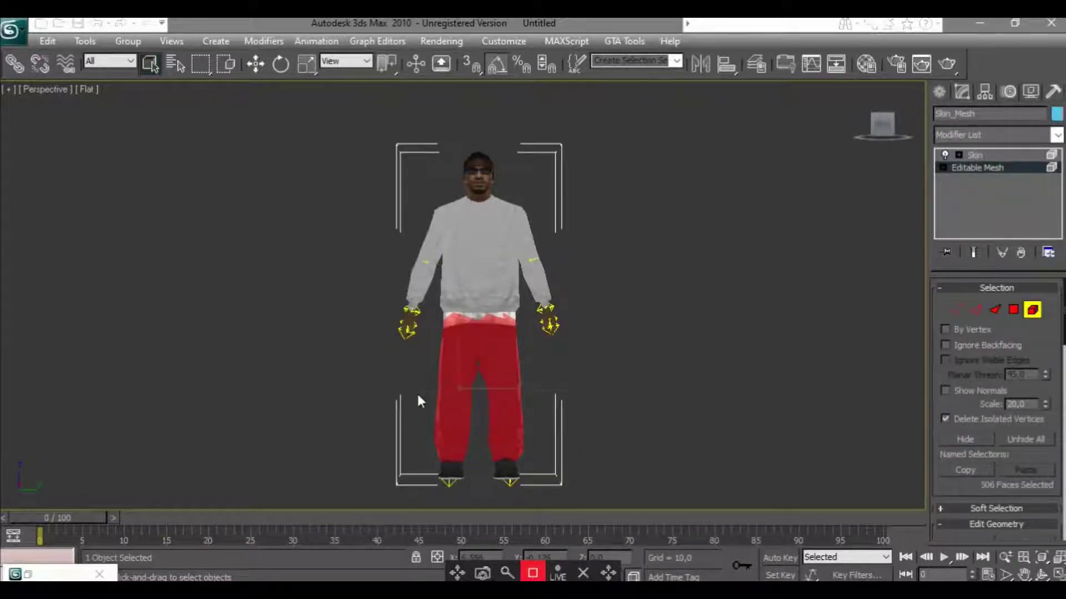
pyautogui.keyDown('ctrl'); pyautogui.moveTo(499, 329); pyautogui.dragTo(527, 322); pyautogui.keyUp('ctrl')
pyautogui.moveTo(539, 374); pyautogui.dragTo(535, 370, button='middle')
# Add the crotch faces to the 323-face pants selection and switch to vertex level
pyautogui.scroll(5, 535, 371)
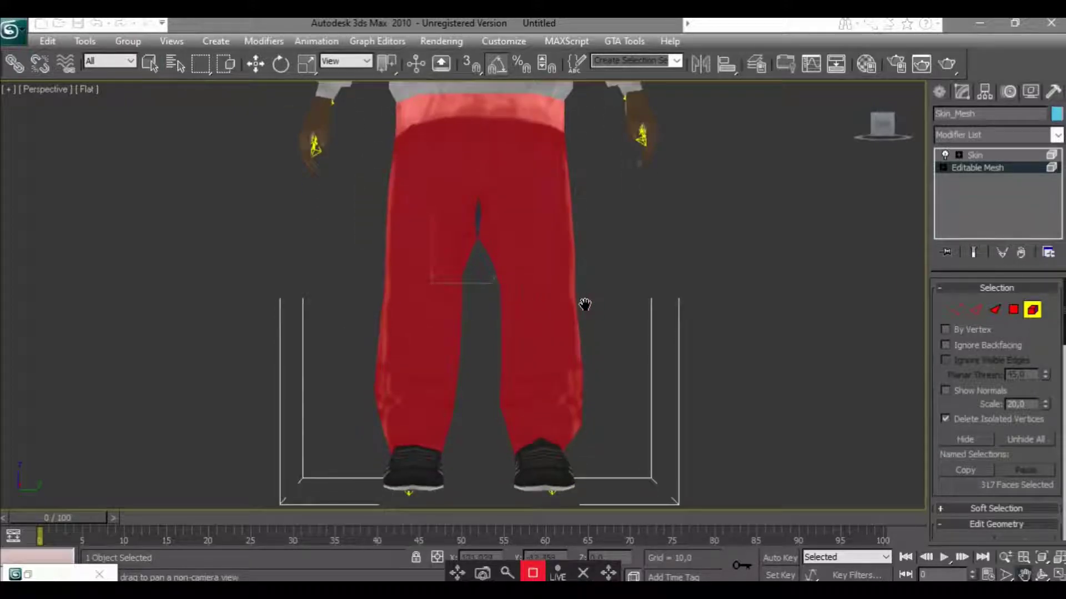
pyautogui.press('q')
pyautogui.keyDown('ctrl'); pyautogui.click(477, 233); pyautogui.keyUp('ctrl')
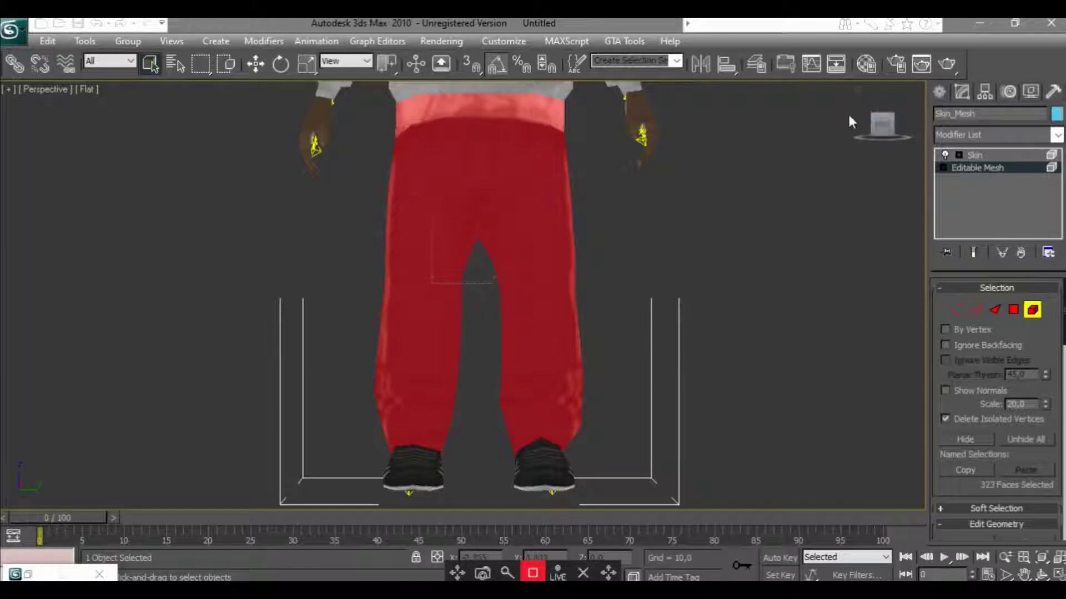
pyautogui.moveTo(883, 123); pyautogui.dragTo(881, 124)
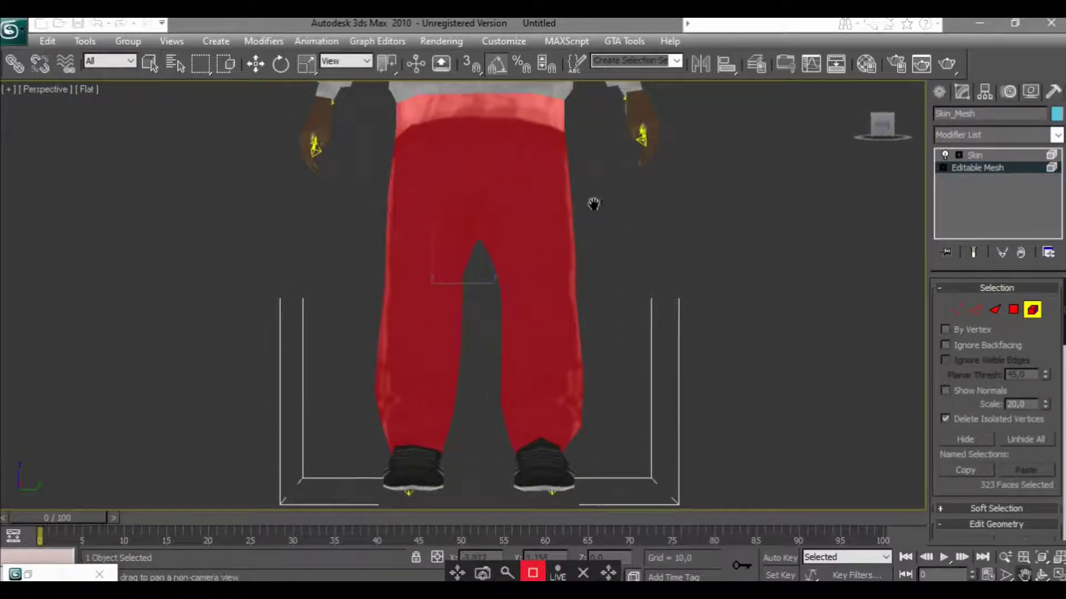
pyautogui.moveTo(600, 206); pyautogui.dragTo(583, 298, button='middle')
pyautogui.press('1')
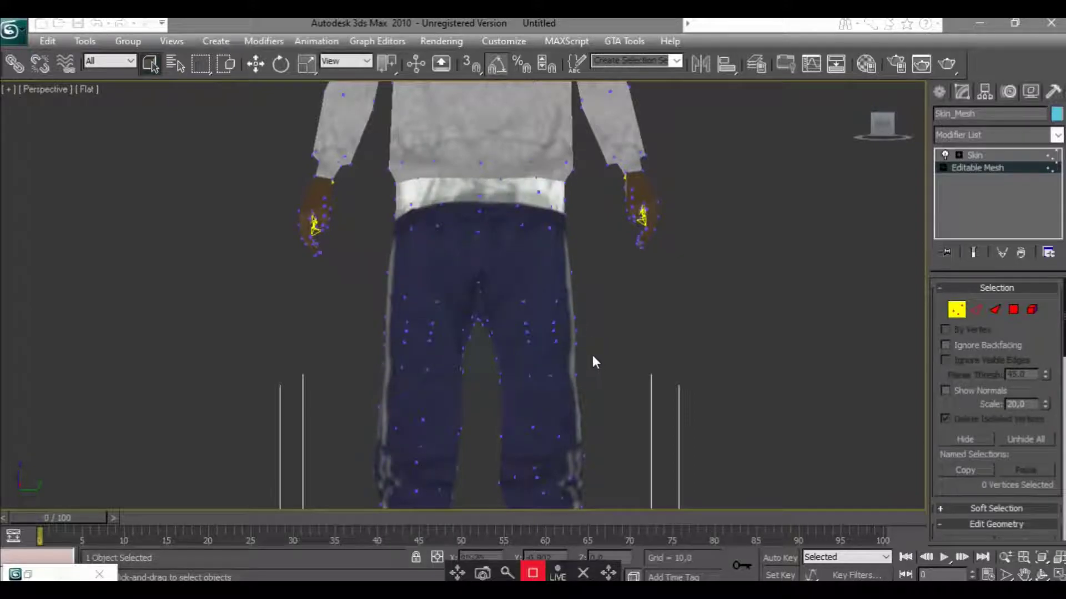
# Select the vertices around the upper pants and move them up
pyautogui.moveTo(588, 354); pyautogui.dragTo(543, 333)
pyautogui.moveTo(376, 266); pyautogui.dragTo(601, 369)
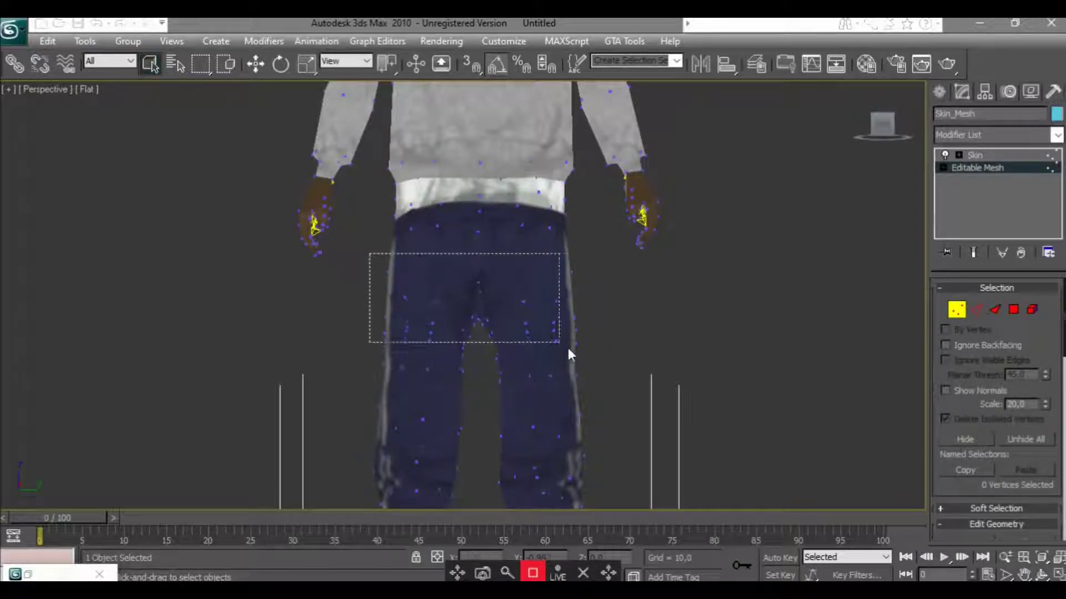
pyautogui.press('w')
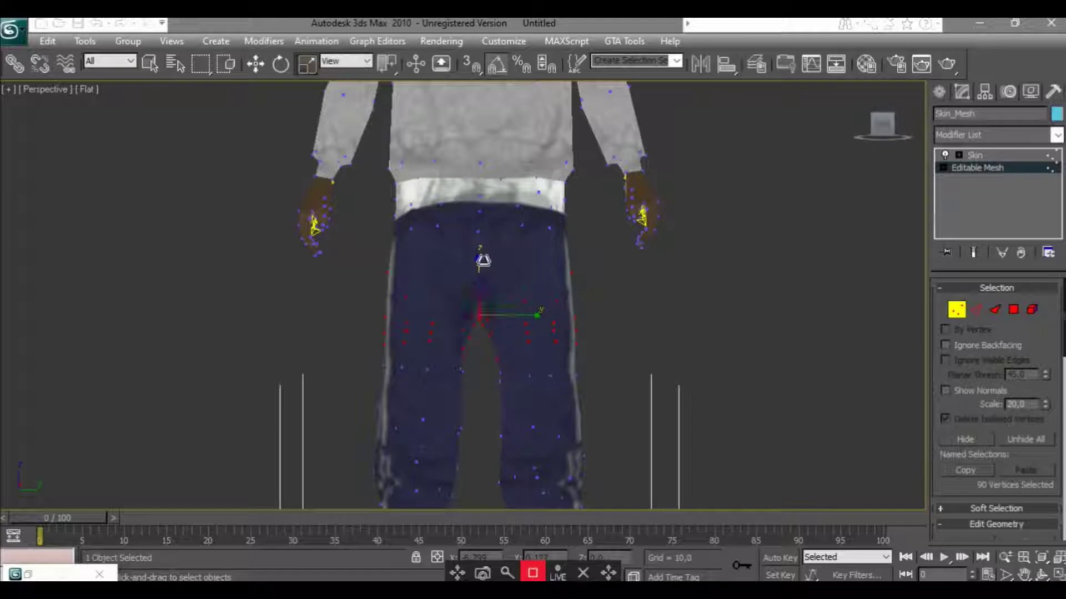
pyautogui.moveTo(482, 262); pyautogui.dragTo(481, 239)
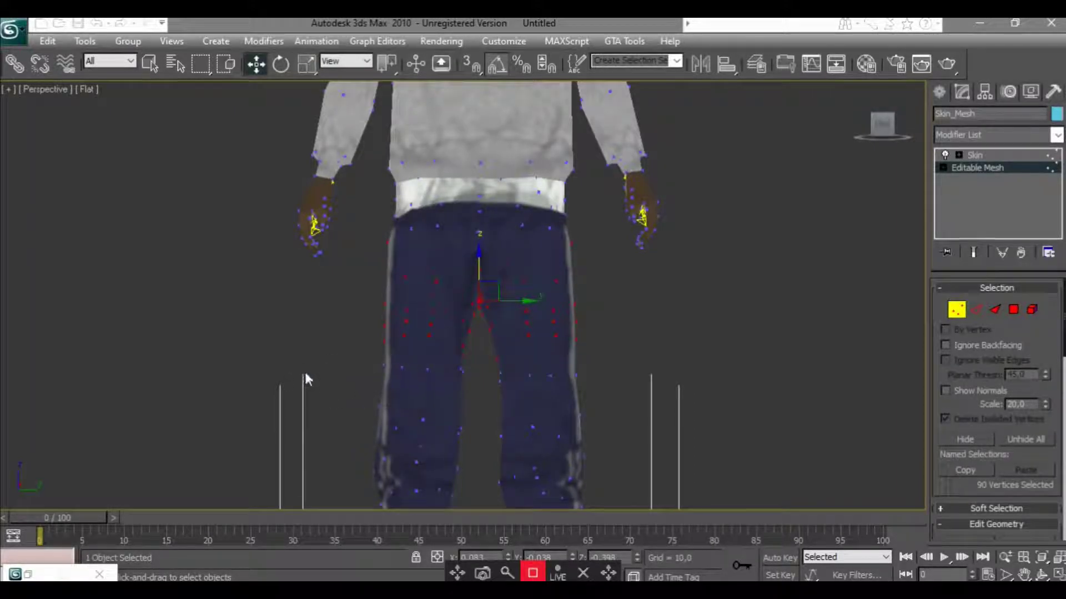
# Narrow to a smaller set of upper pants vertices for scaling, then clear it
pyautogui.keyDown('alt'); pyautogui.moveTo(316, 382); pyautogui.dragTo(574, 287); pyautogui.keyUp('alt')
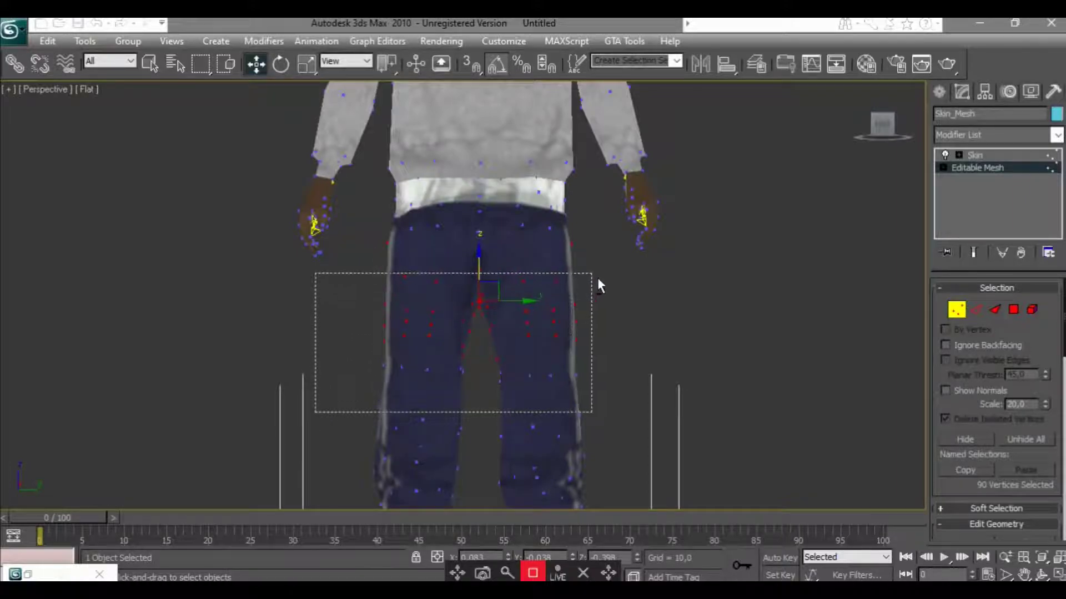
pyautogui.moveTo(379, 299)
pyautogui.keyDown('alt'); pyautogui.mouseDown()
pyautogui.moveTo(564, 255)
pyautogui.moveTo(540, 250)
pyautogui.mouseUp(); pyautogui.keyUp('alt')
pyautogui.press('r')
pyautogui.click(604, 259)
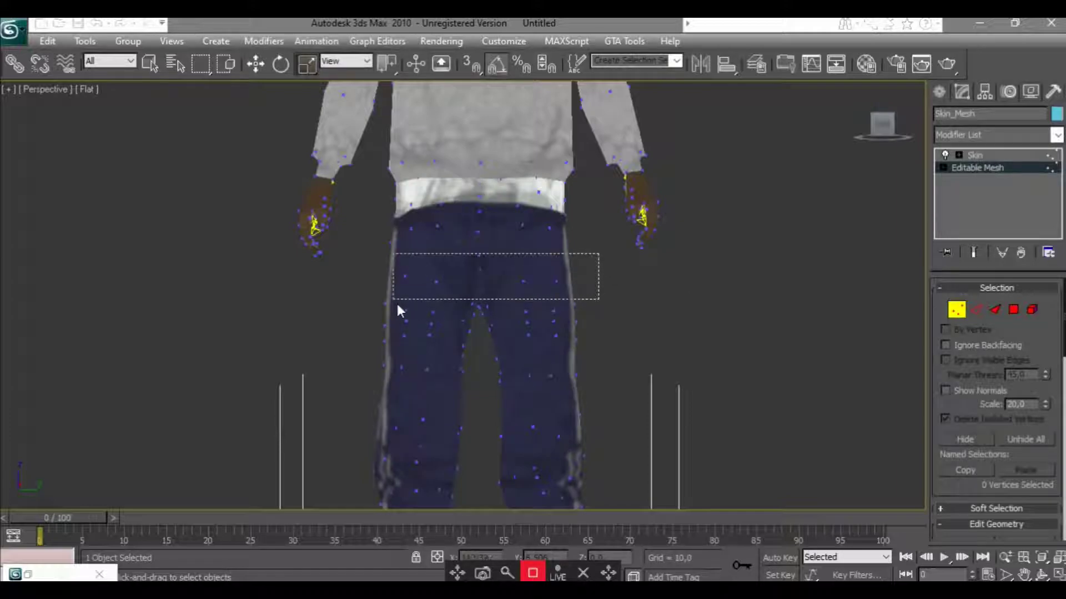
# Raise the upper-thigh pants vertices slightly and scale them inward to slim the pants
pyautogui.moveTo(544, 295); pyautogui.dragTo(395, 300)
pyautogui.moveTo(367, 253); pyautogui.dragTo(597, 327)
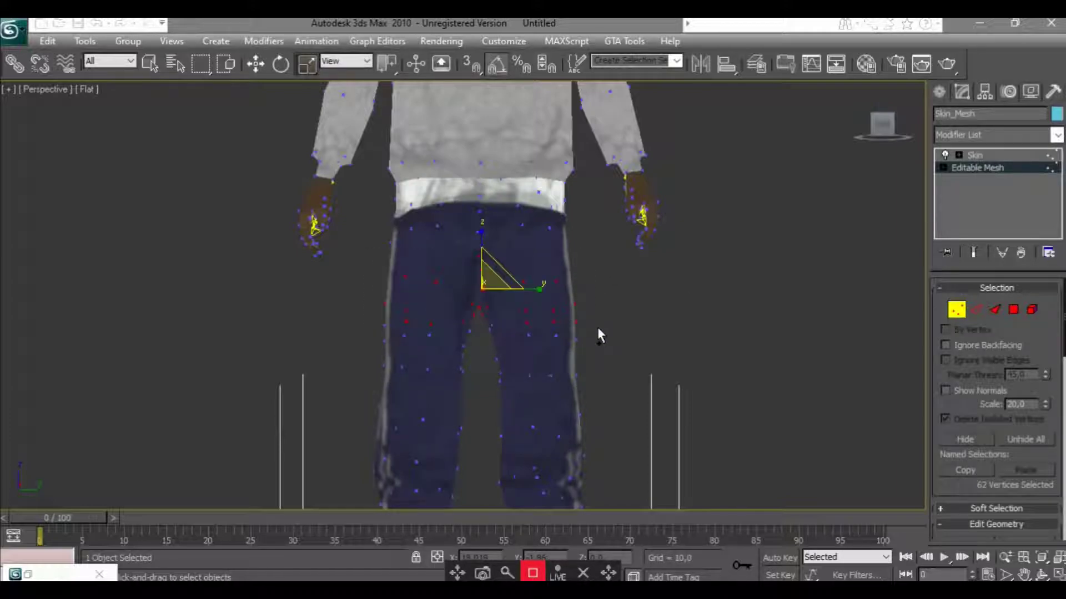
pyautogui.press('w')
pyautogui.moveTo(485, 238); pyautogui.dragTo(485, 225)
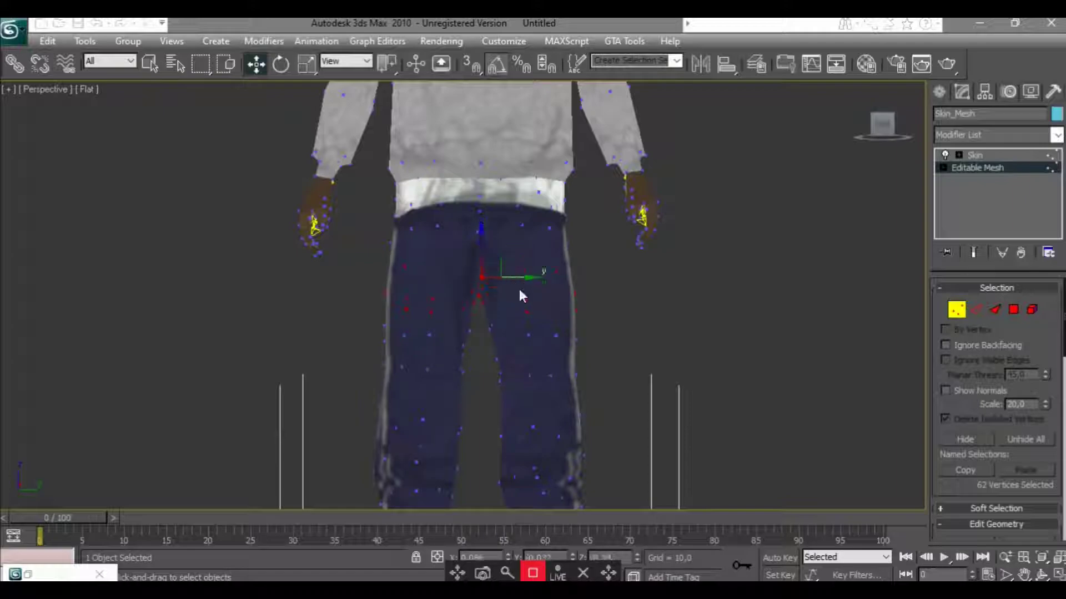
pyautogui.press('r')
pyautogui.moveTo(533, 283); pyautogui.dragTo(531, 283)
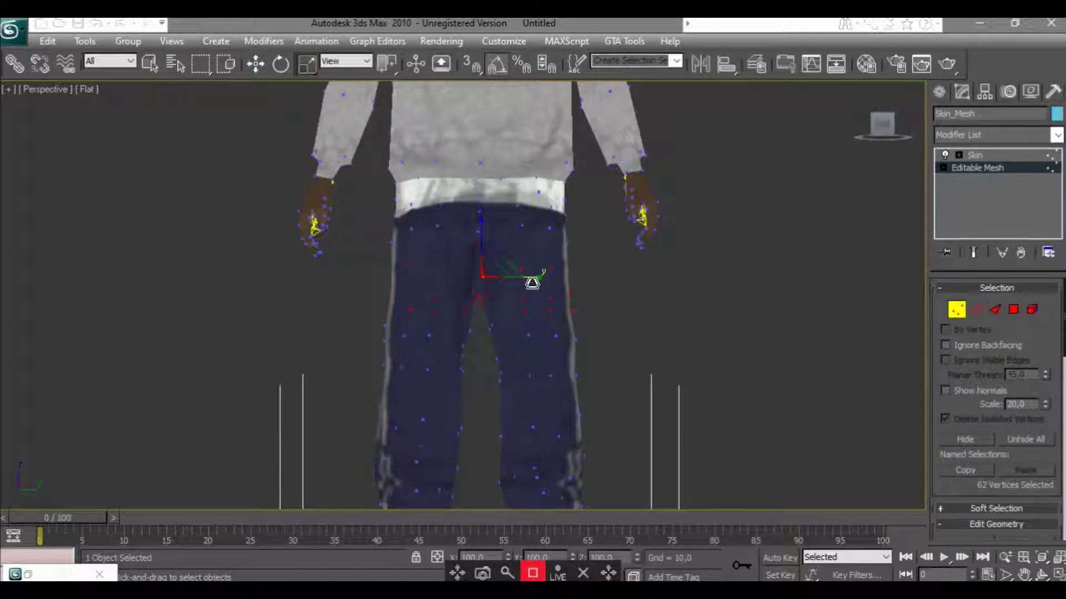
# Apply the 0pant.png texture from Explorer to the pants element
pyautogui.press('5')
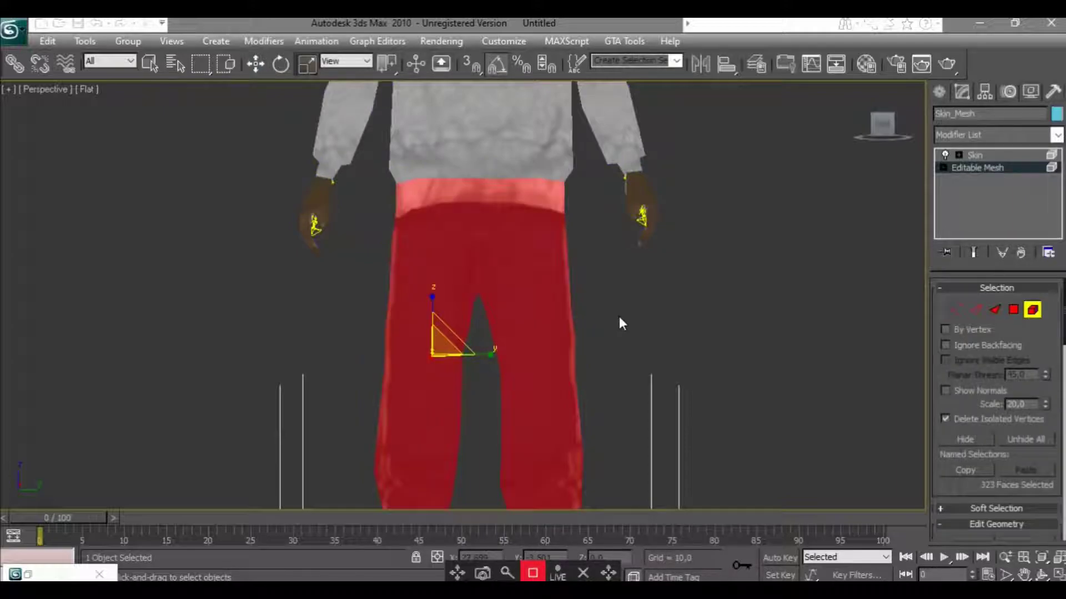
pyautogui.moveTo(616, 364); pyautogui.dragTo(626, 304, button='middle')
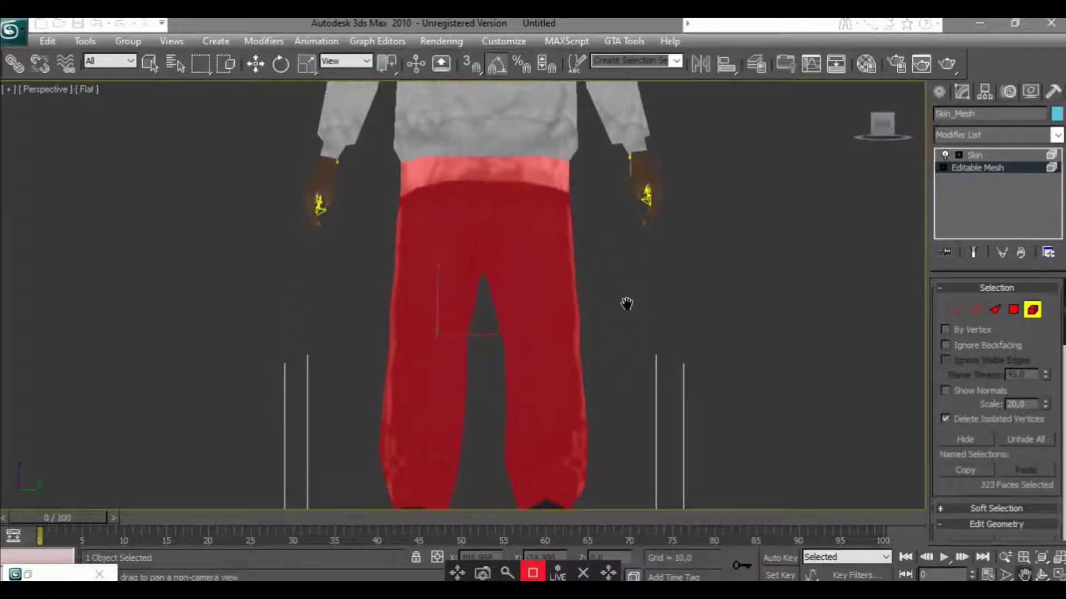
pyautogui.hotkey('alt', 'Tab')
pyautogui.moveTo(630, 81)
pyautogui.mouseDown()
pyautogui.moveTo(541, 164)
pyautogui.moveTo(99, 132)
pyautogui.mouseUp()
pyautogui.moveTo(102, 304); pyautogui.dragTo(489, 236)
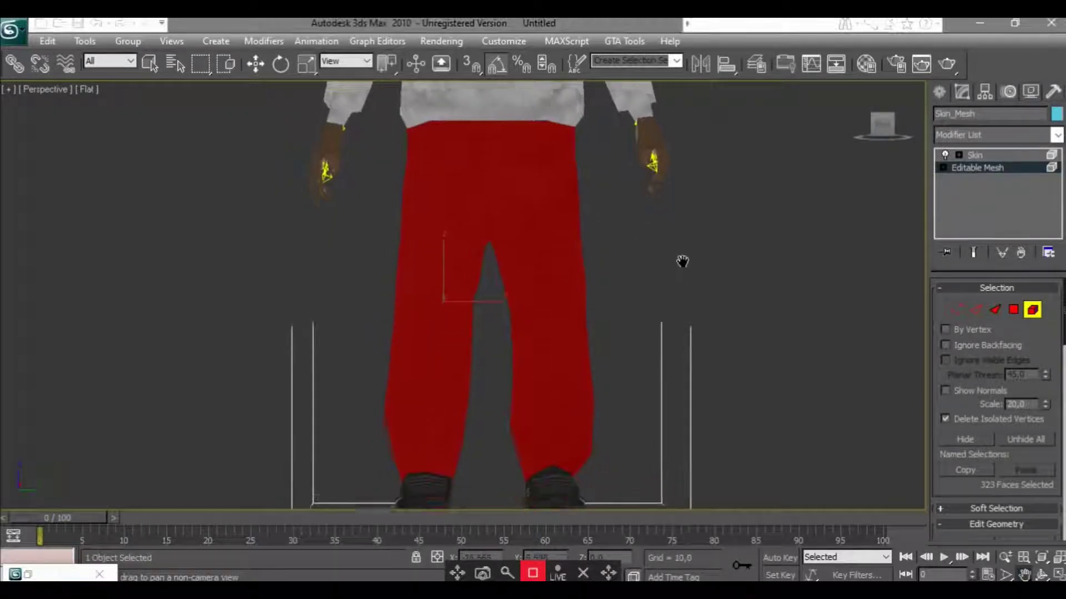
pyautogui.moveTo(682, 262); pyautogui.dragTo(680, 278)
pyautogui.scroll(-3, 680, 281)
pyautogui.scroll(-2, 680, 288)
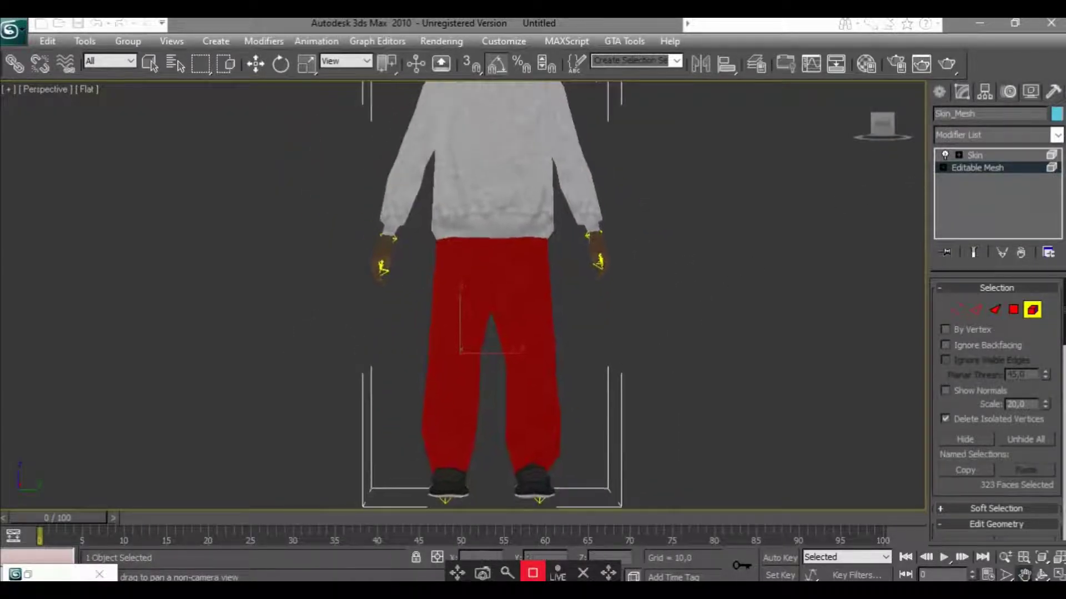
# Add an Unwrap UVW modifier to the pants and open the UV editor
pyautogui.click(1059, 138)
pyautogui.scroll(-5, 999, 333)
pyautogui.click(1004, 442)
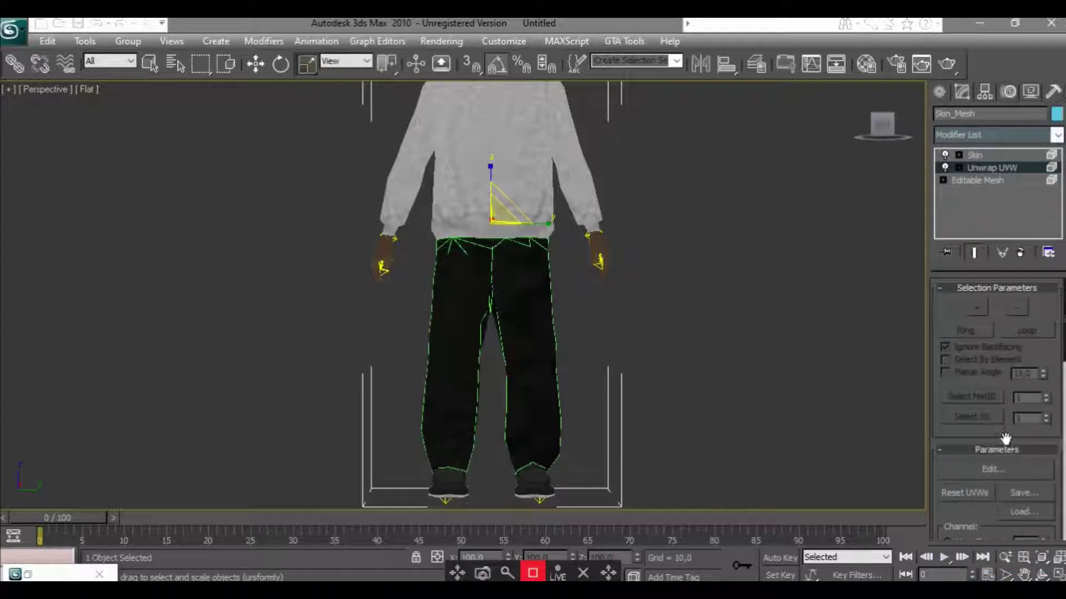
pyautogui.click(1003, 472)
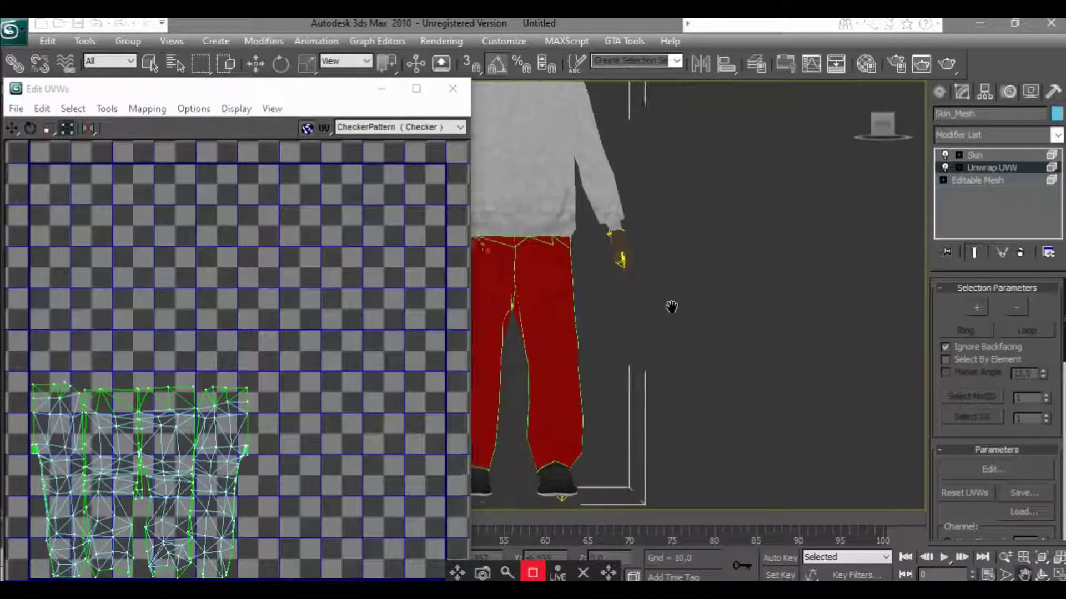
pyautogui.moveTo(670, 304); pyautogui.dragTo(781, 305, button='middle')
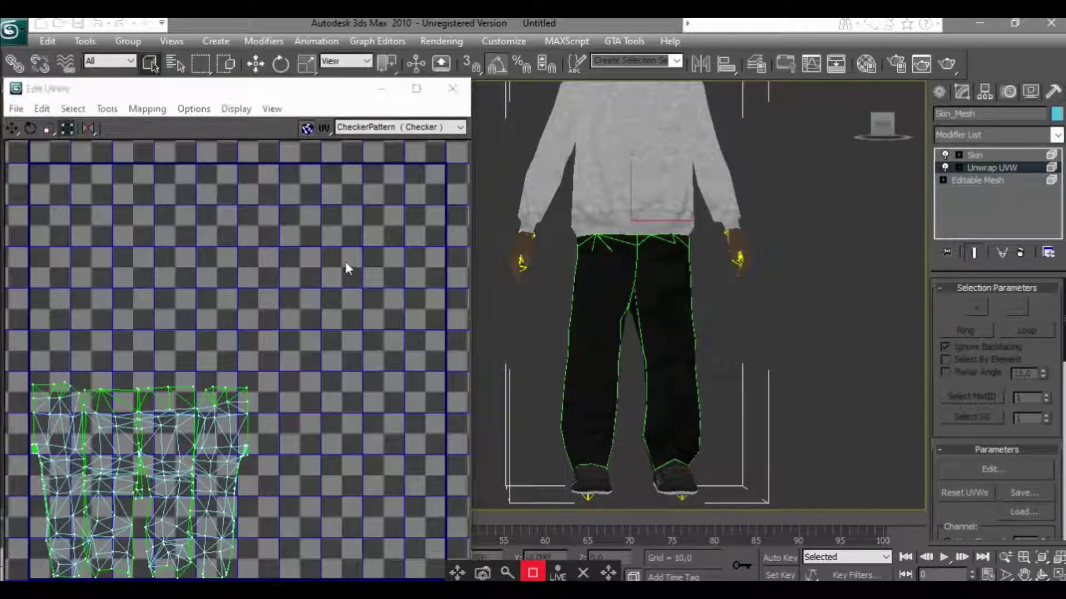
# Show the 0pant texture behind the UVs, hide the grid, and select all pants UVs
pyautogui.click(389, 127)
pyautogui.click(390, 214)
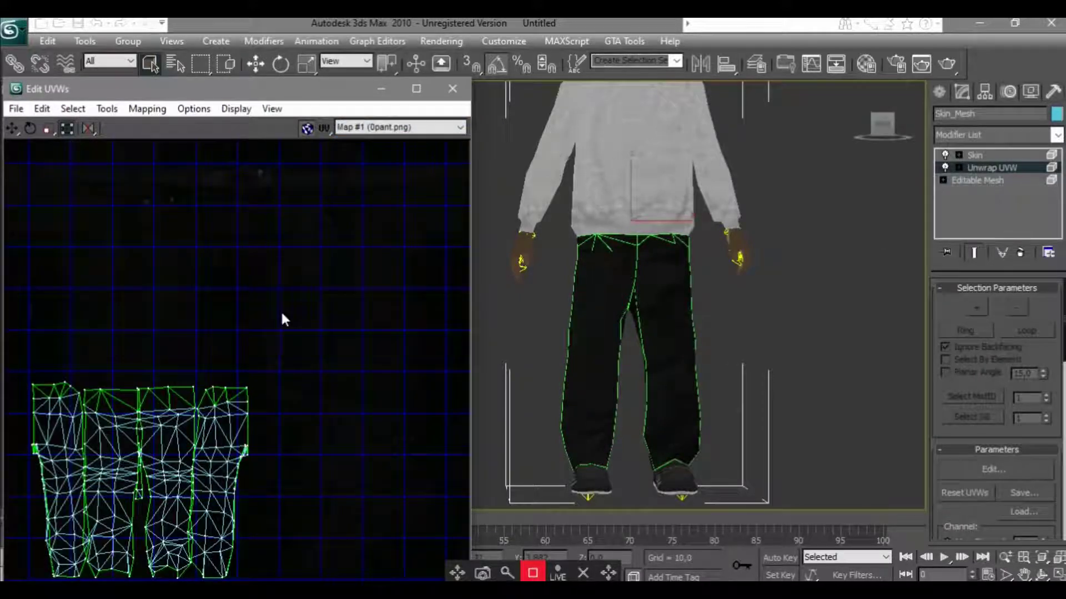
pyautogui.click(272, 109)
pyautogui.click(324, 265)
pyautogui.moveTo(334, 353); pyautogui.dragTo(19, 580)
# Convert the UV selection to faces and choose Normal Mapping
pyautogui.click(73, 109)
pyautogui.click(110, 144)
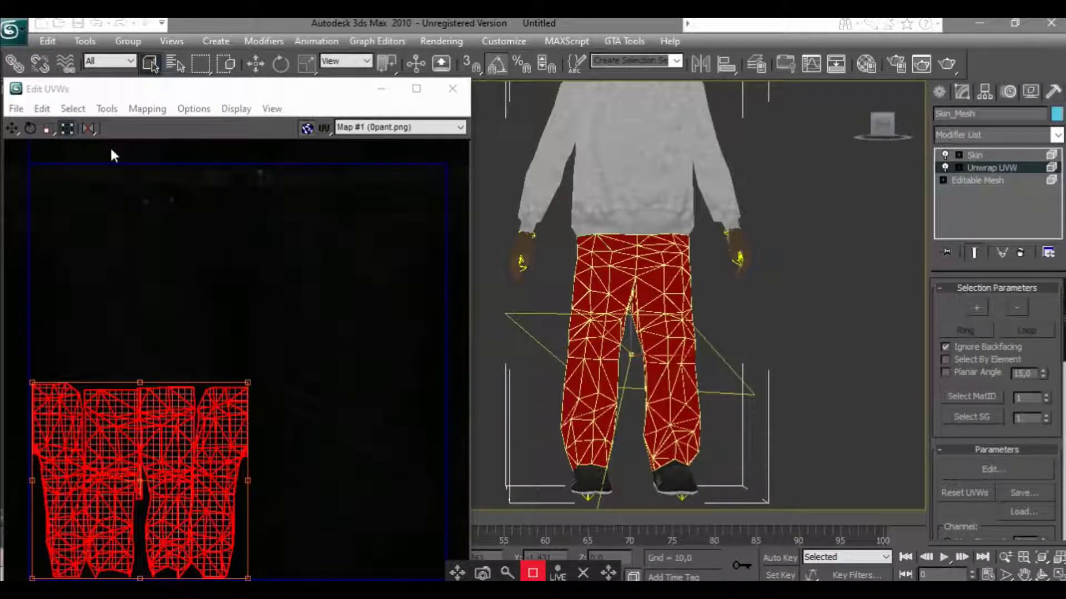
pyautogui.click(147, 109)
pyautogui.click(184, 148)
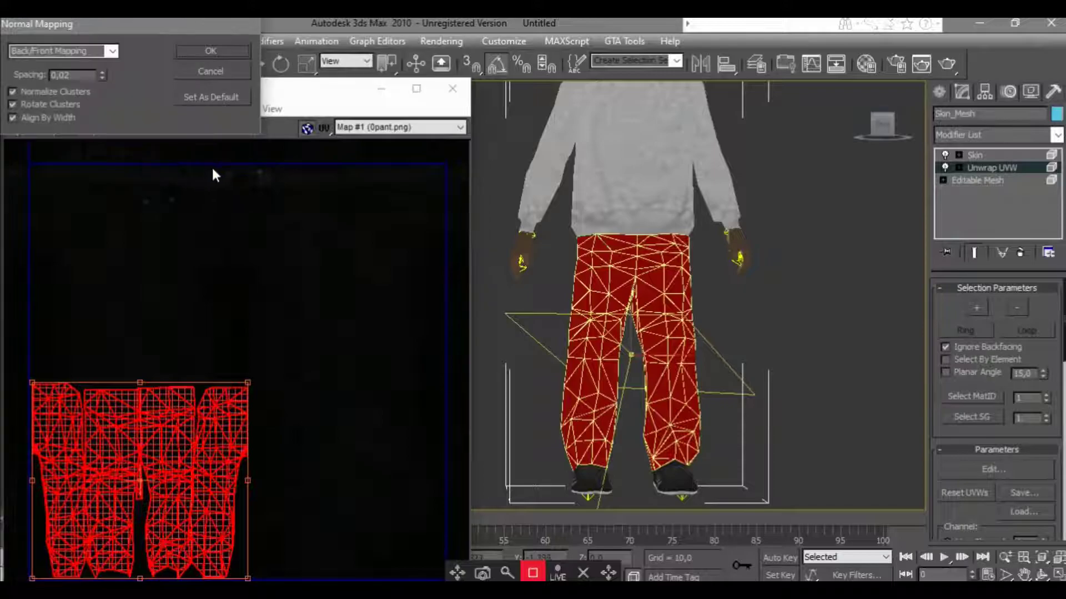
# Apply back/front normal mapping, move the middle and right clusters aside, and centre the pants cluster
pyautogui.click(225, 56)
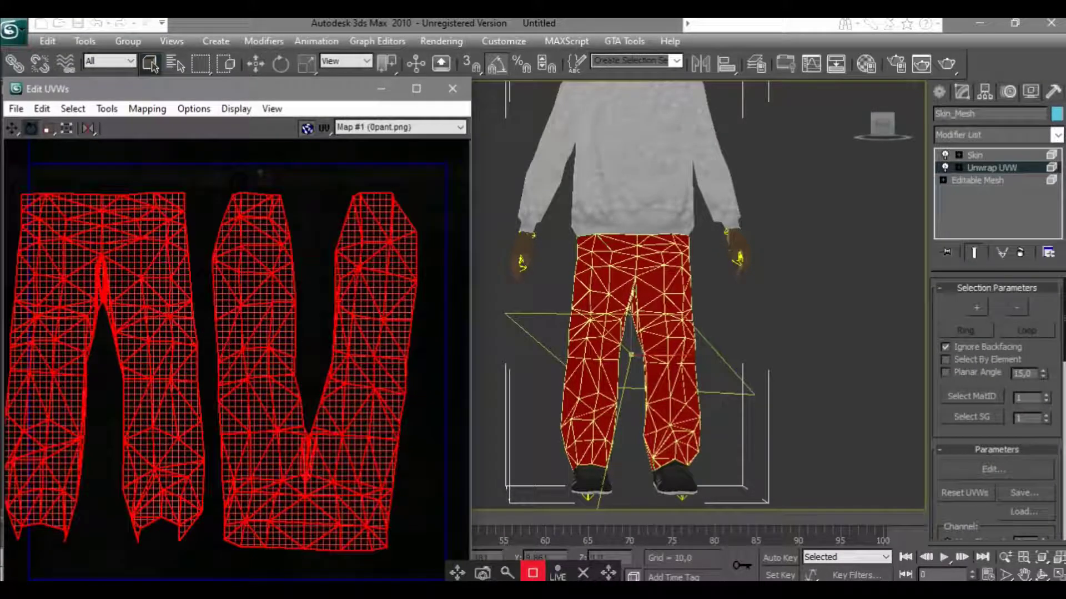
pyautogui.moveTo(215, 188); pyautogui.dragTo(423, 533)
pyautogui.moveTo(289, 522); pyautogui.dragTo(544, 527)
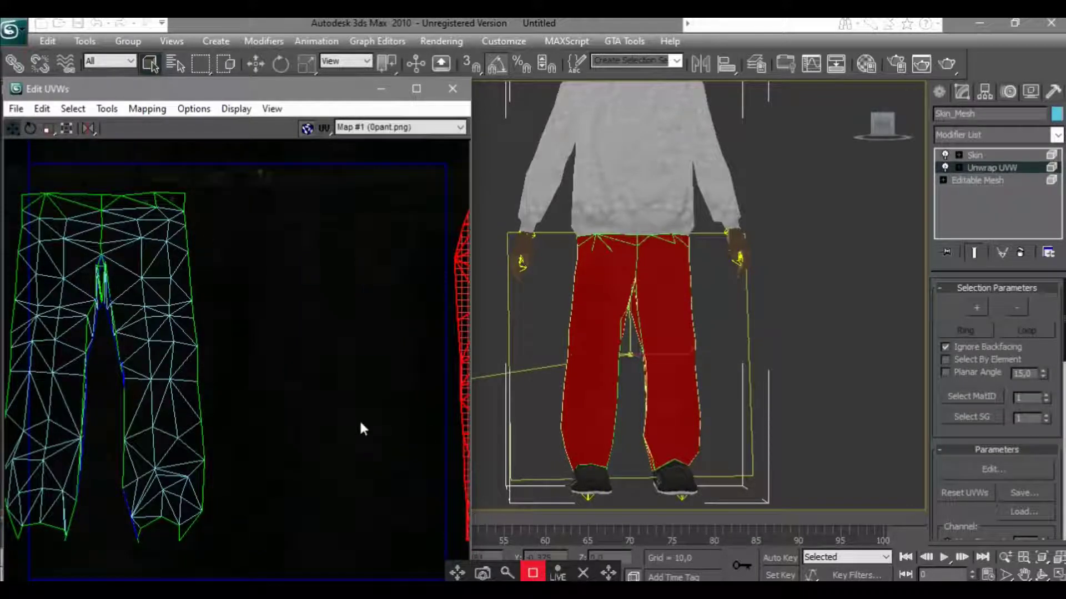
pyautogui.moveTo(245, 518); pyautogui.dragTo(6, 166)
pyautogui.moveTo(133, 265); pyautogui.dragTo(275, 266)
pyautogui.click(382, 291)
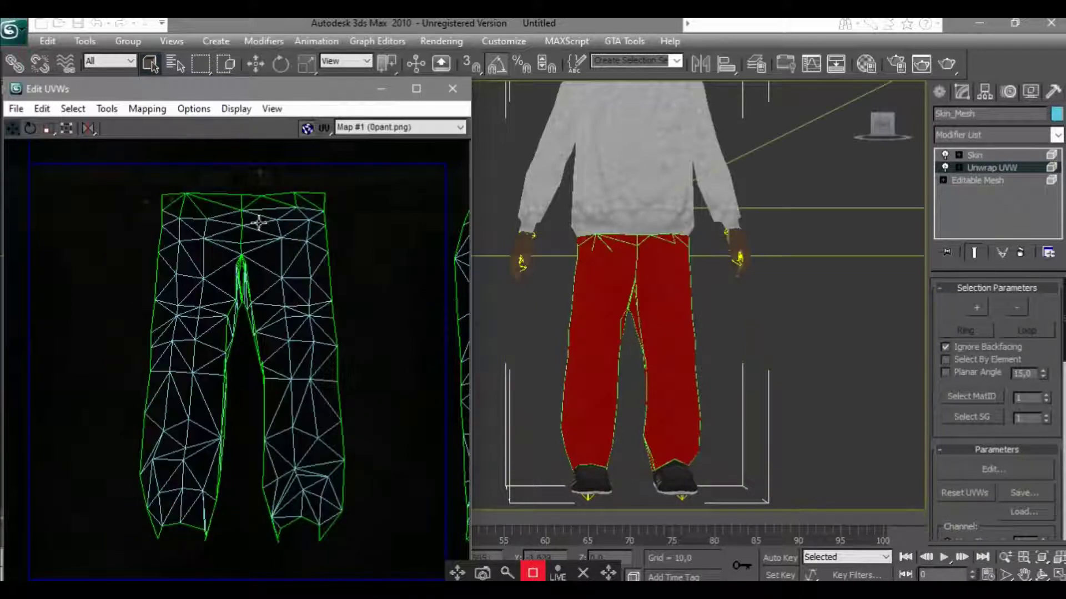
# Shift the pants cluster up over the 0pant texture and convert the selection to faces
pyautogui.click(991, 175)
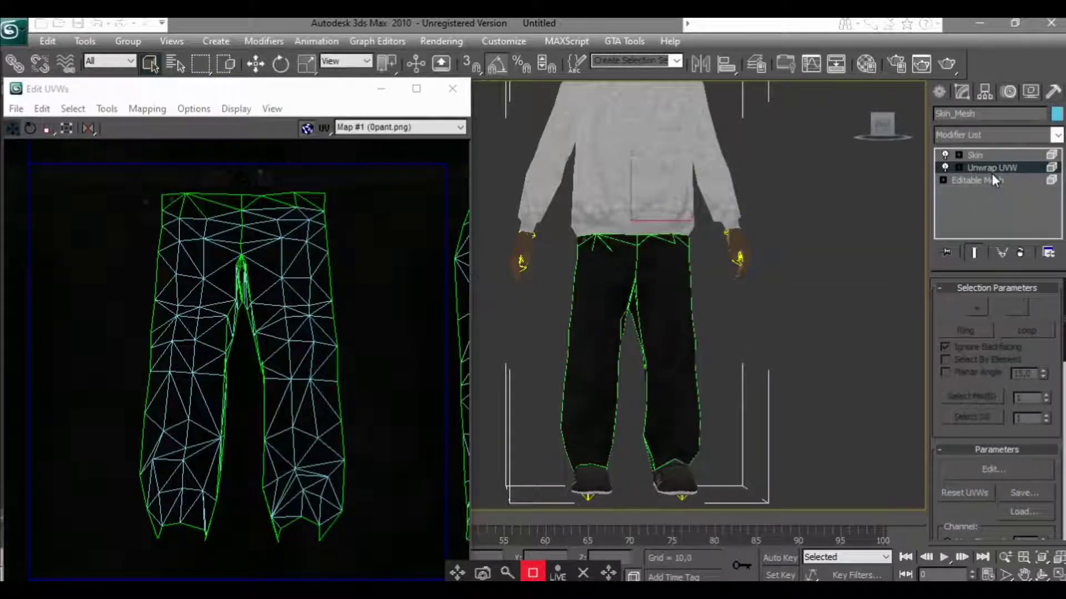
pyautogui.click(208, 468)
pyautogui.moveTo(208, 468); pyautogui.dragTo(210, 380)
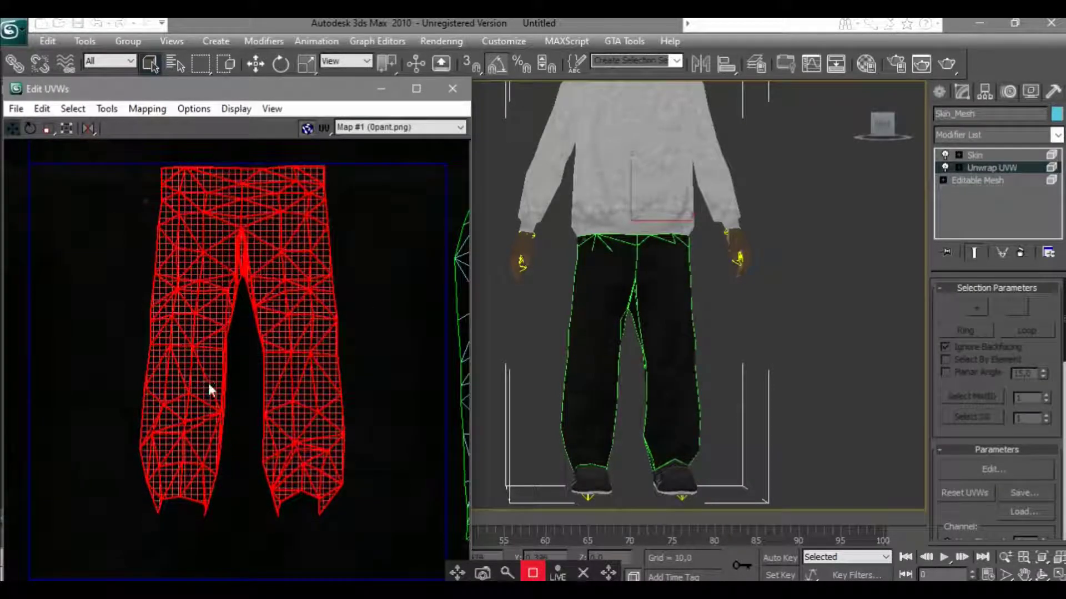
pyautogui.click(118, 393)
pyautogui.click(73, 108)
pyautogui.click(111, 145)
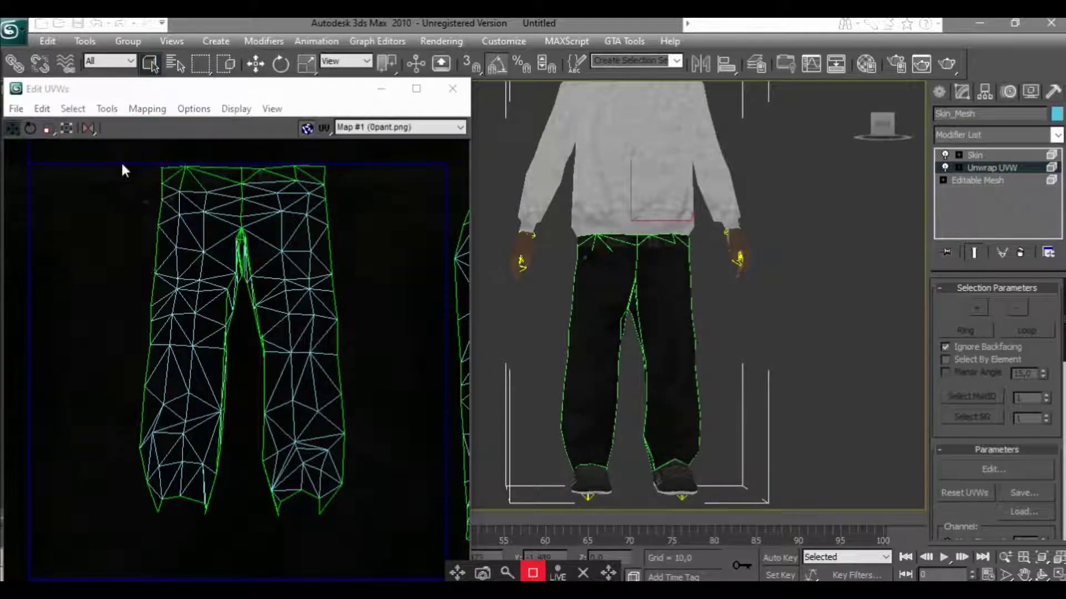
# Flatten the front pants shell's left edge into a straight vertical line with Freeform
pyautogui.moveTo(123, 147); pyautogui.dragTo(175, 274)
pyautogui.keyDown('ctrl'); pyautogui.moveTo(88, 245); pyautogui.dragTo(169, 377); pyautogui.keyUp('ctrl')
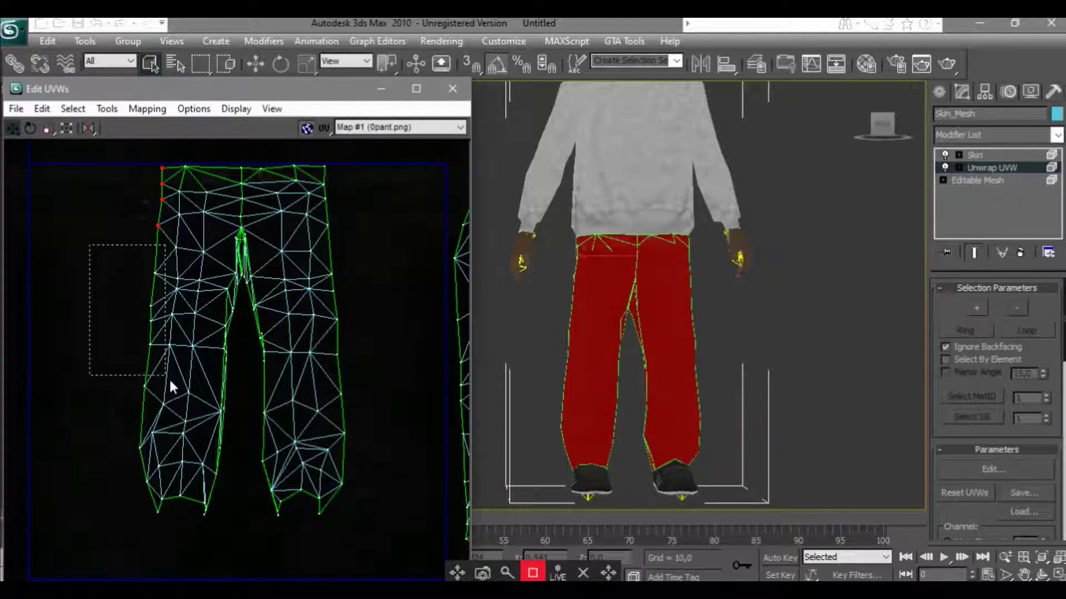
pyautogui.moveTo(60, 345)
pyautogui.keyDown('ctrl'); pyautogui.mouseDown()
pyautogui.moveTo(145, 517)
pyautogui.moveTo(138, 522)
pyautogui.mouseUp(); pyautogui.keyUp('ctrl')
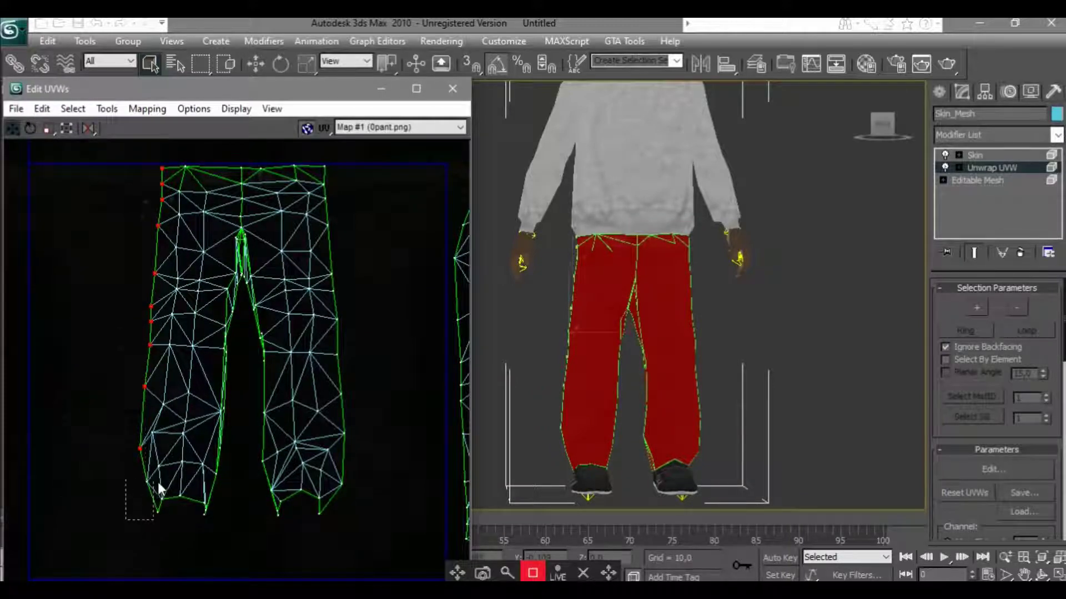
pyautogui.click(67, 129)
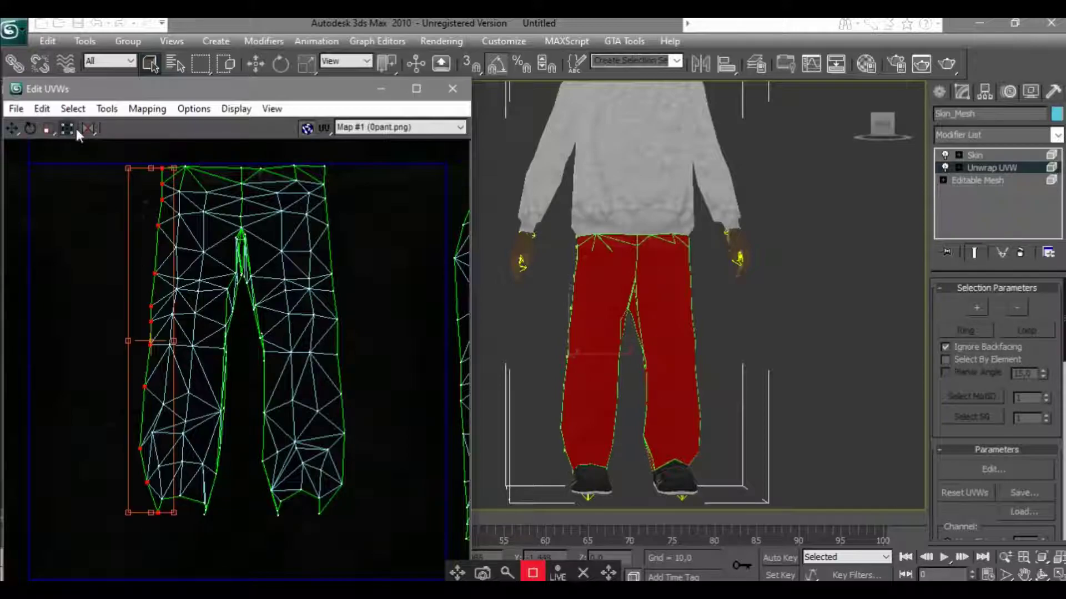
pyautogui.moveTo(179, 518); pyautogui.dragTo(160, 515)
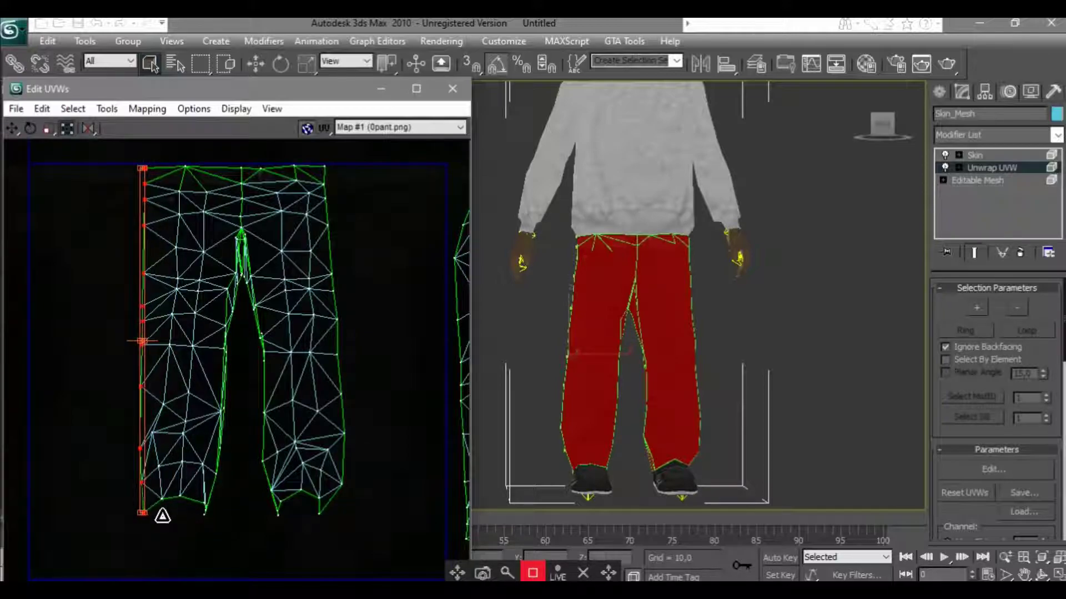
pyautogui.click(141, 512)
# Straighten the shell's right edge into a vertical line, nudging it slightly left
pyautogui.moveTo(325, 522); pyautogui.dragTo(327, 519)
pyautogui.keyDown('ctrl'); pyautogui.moveTo(333, 194); pyautogui.dragTo(322, 166); pyautogui.keyUp('ctrl')
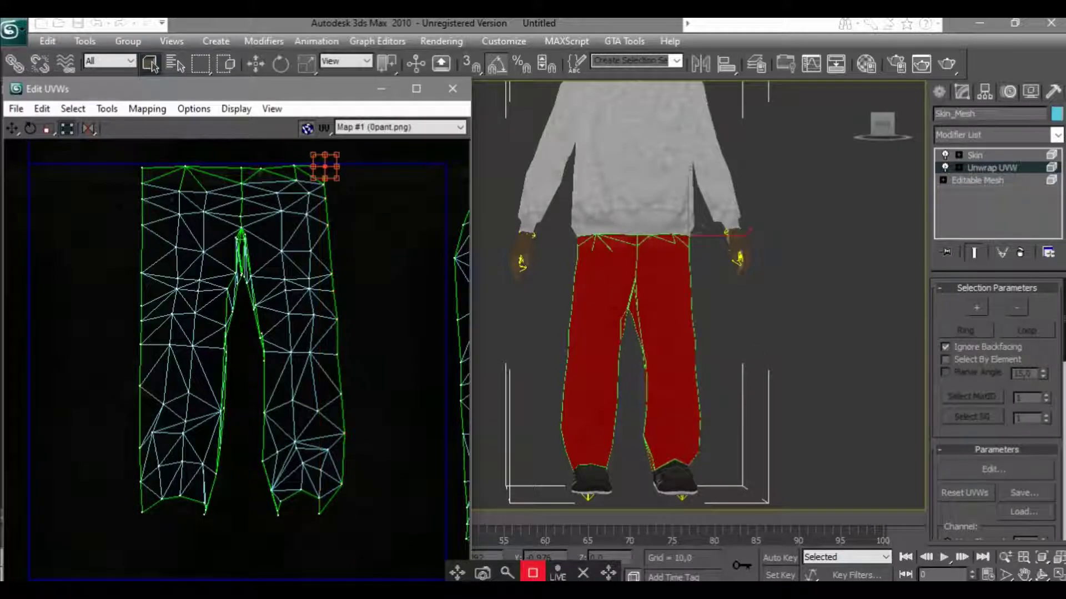
pyautogui.moveTo(322, 171); pyautogui.dragTo(344, 170)
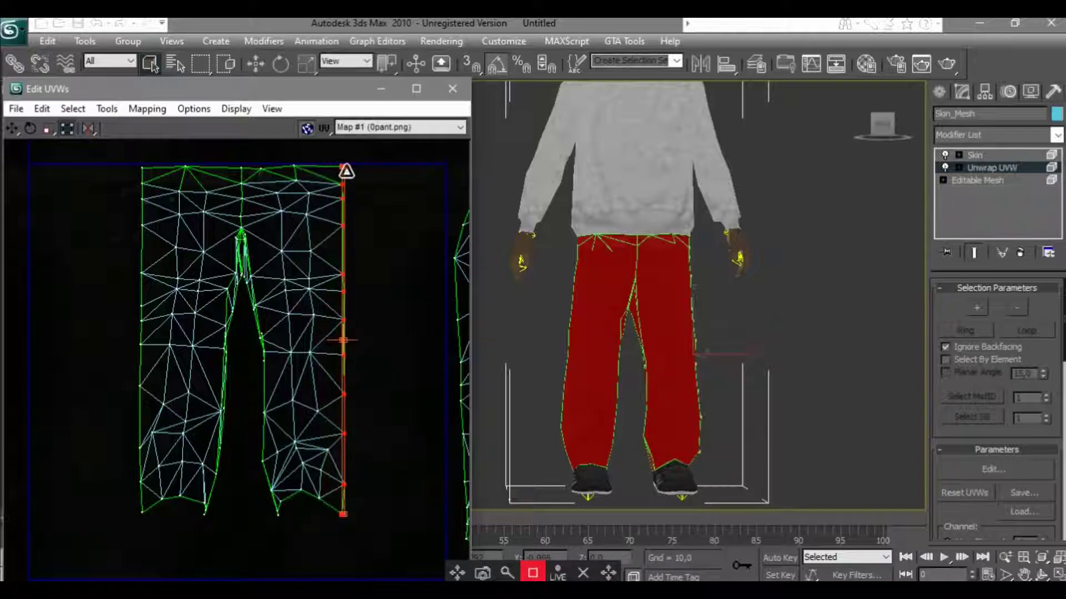
pyautogui.moveTo(349, 248); pyautogui.dragTo(340, 248)
pyautogui.click(386, 327)
# Move the whole front pants shell and stretch it wider and taller across the texture
pyautogui.moveTo(386, 534); pyautogui.dragTo(89, 158)
pyautogui.moveTo(184, 220)
pyautogui.mouseDown()
pyautogui.moveTo(343, 220)
pyautogui.moveTo(177, 220)
pyautogui.mouseUp()
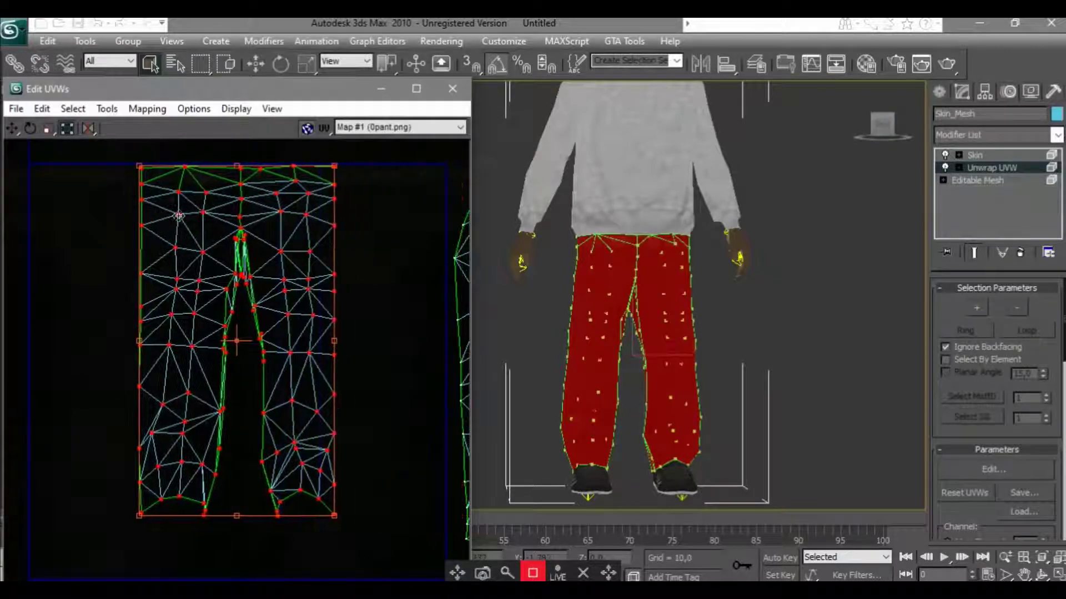
pyautogui.moveTo(336, 168); pyautogui.dragTo(344, 172)
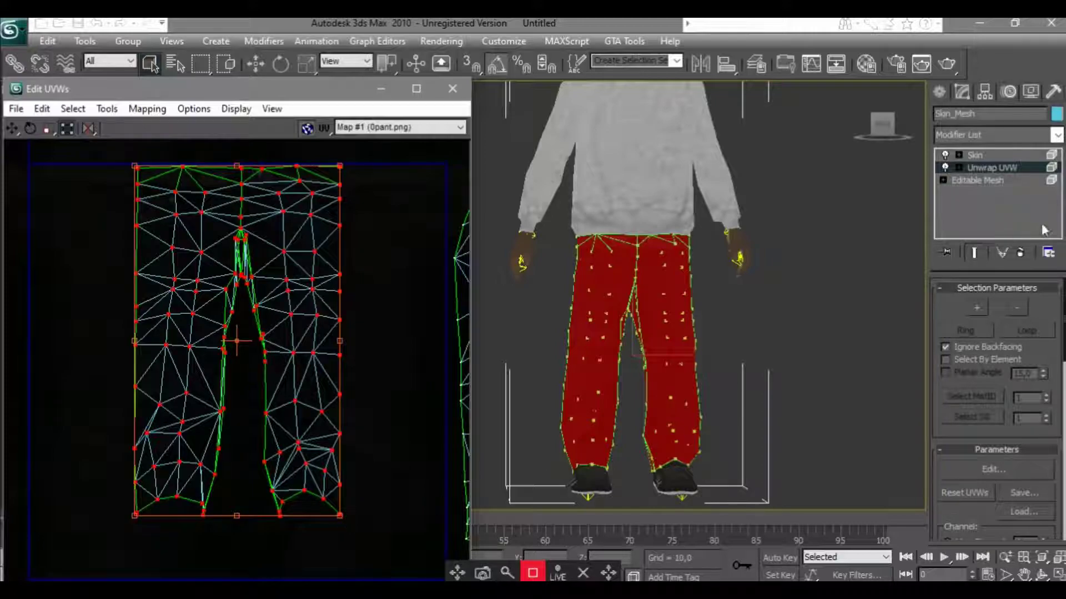
pyautogui.click(1001, 171)
pyautogui.moveTo(344, 522); pyautogui.dragTo(342, 567)
pyautogui.click(387, 487)
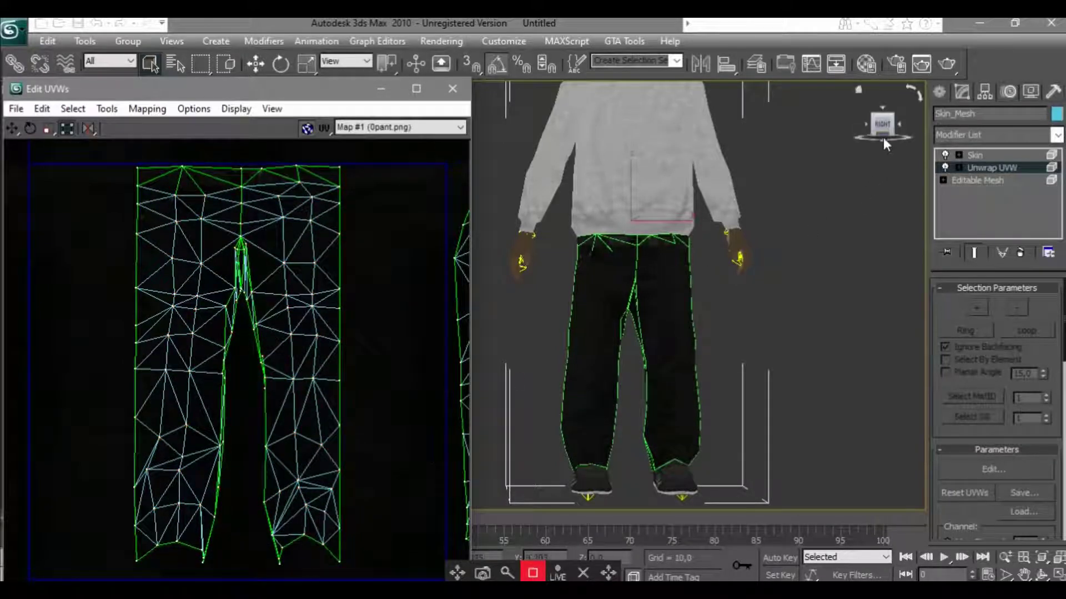
# Zoom the viewport onto the pants and render a quick preview of the texture
pyautogui.scroll(-2, 700, 290)
pyautogui.scroll(6, 722, 278)
pyautogui.moveTo(722, 277); pyautogui.dragTo(775, 271, button='middle')
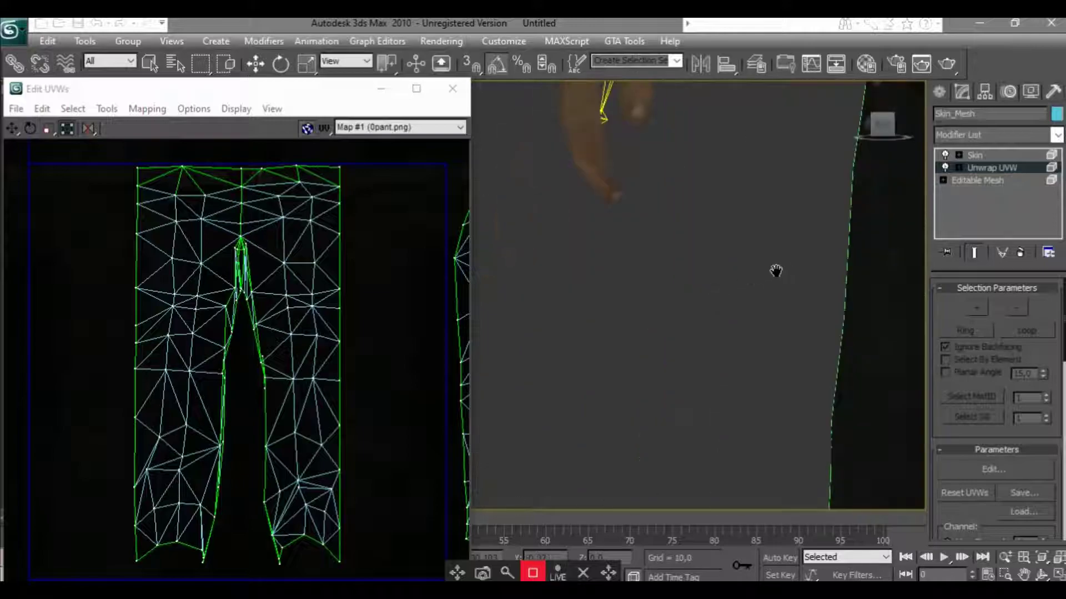
pyautogui.scroll(-3, 609, 345)
pyautogui.scroll(-2, 690, 303)
pyautogui.scroll(2, 669, 281)
pyautogui.hotkey('shift', 'q')
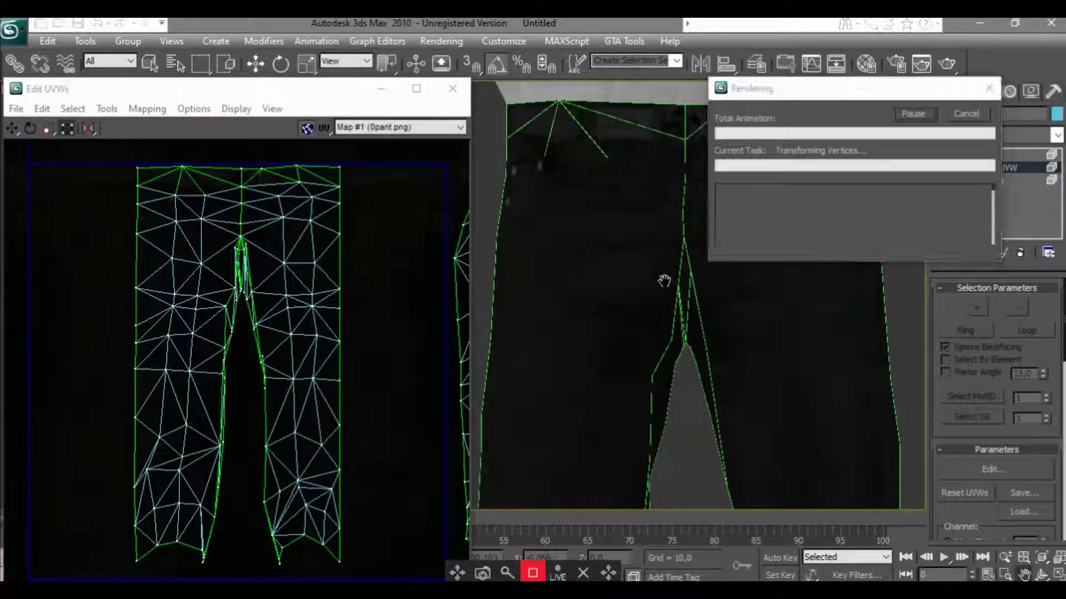
pyautogui.click(530, 42)
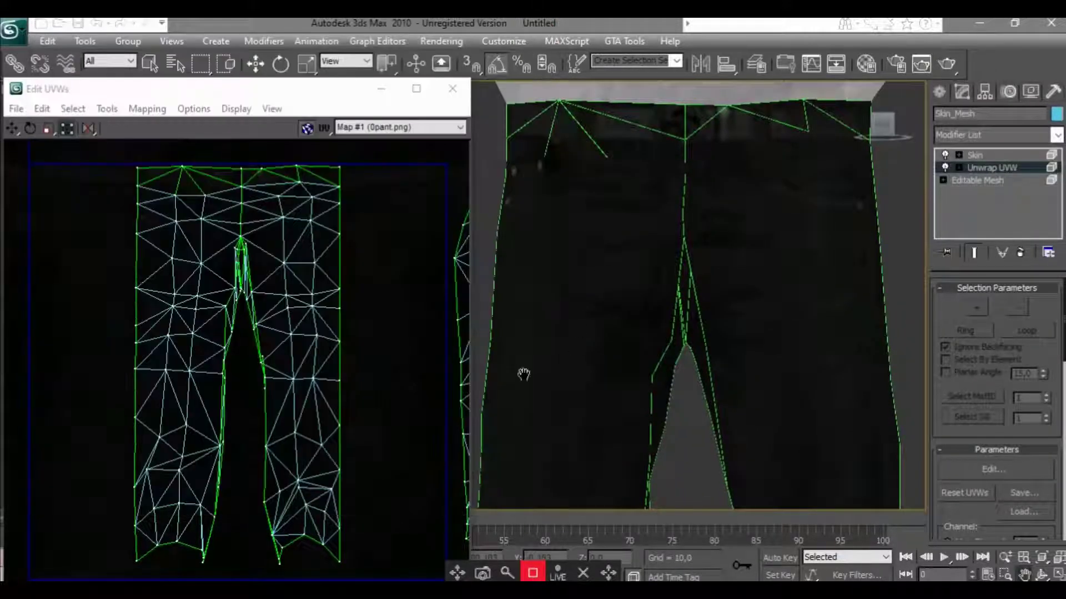
# Select the back pants UV piece as faces and rotate it 180 degrees upright
pyautogui.scroll(-1, 388, 324)
pyautogui.scroll(-2, 384, 326)
pyautogui.scroll(2, 472, 352)
pyautogui.moveTo(275, 446); pyautogui.dragTo(427, 178)
pyautogui.click(73, 108)
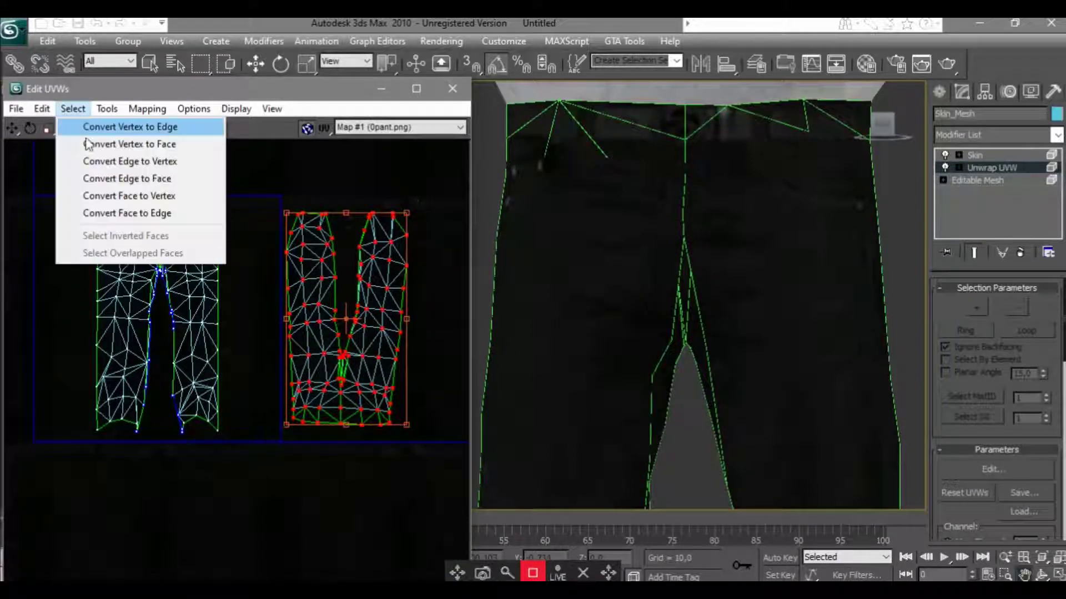
pyautogui.click(117, 145)
pyautogui.moveTo(346, 319); pyautogui.dragTo(345, 321)
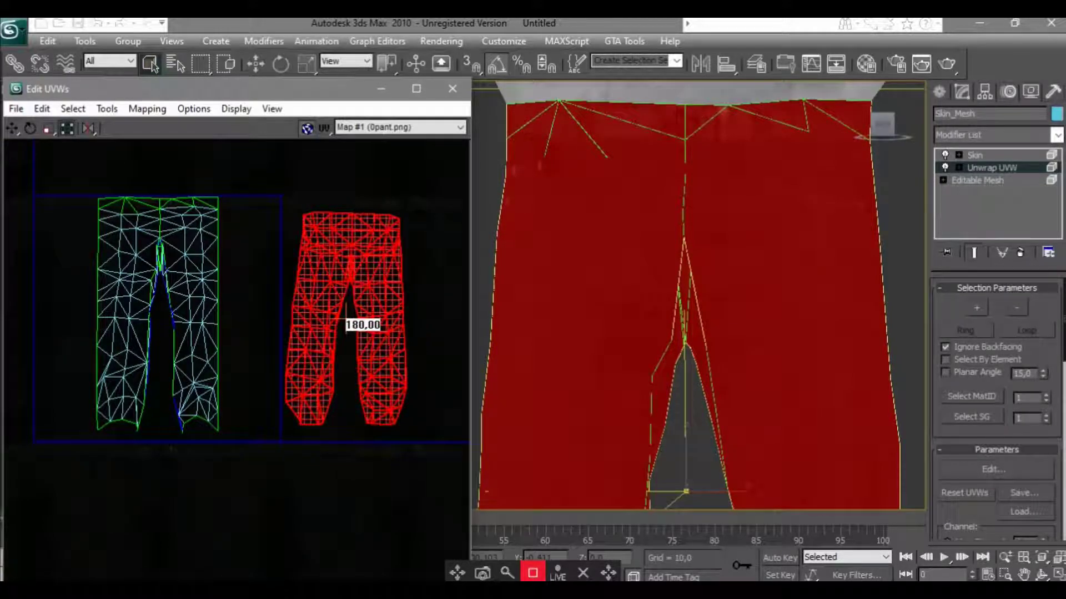
# Scale the back pants piece to 0.86 with angle snap off, then return to vertex selection
pyautogui.click(500, 65)
pyautogui.moveTo(346, 319); pyautogui.dragTo(346, 325)
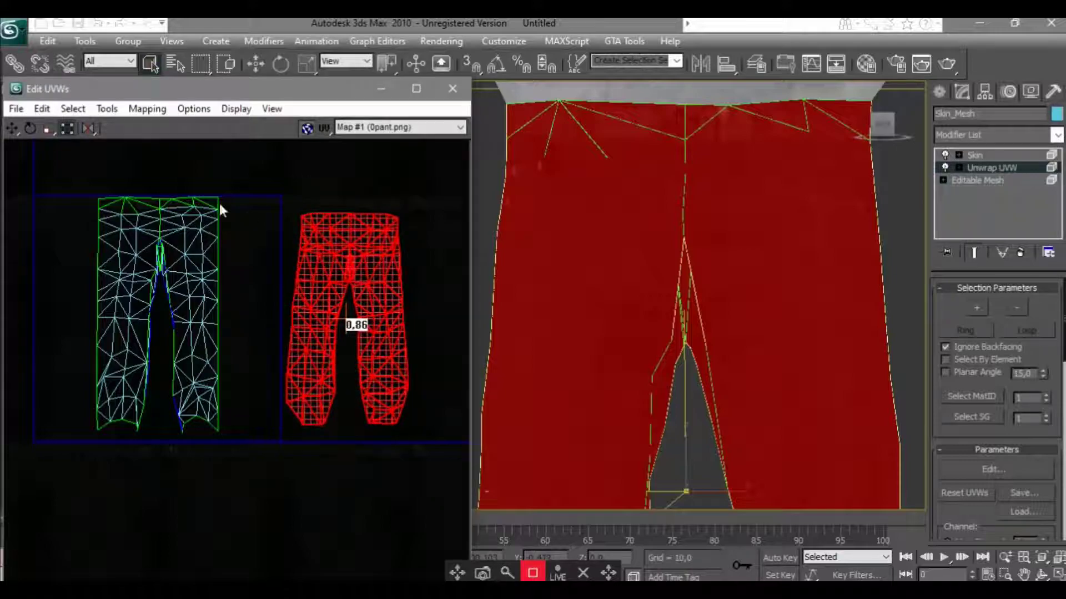
pyautogui.click(249, 217)
pyautogui.click(73, 108)
pyautogui.click(155, 195)
# Straighten the back piece's left edge into a vertical line
pyautogui.moveTo(240, 186)
pyautogui.mouseDown()
pyautogui.moveTo(287, 324)
pyautogui.moveTo(293, 437)
pyautogui.moveTo(277, 428)
pyautogui.mouseUp()
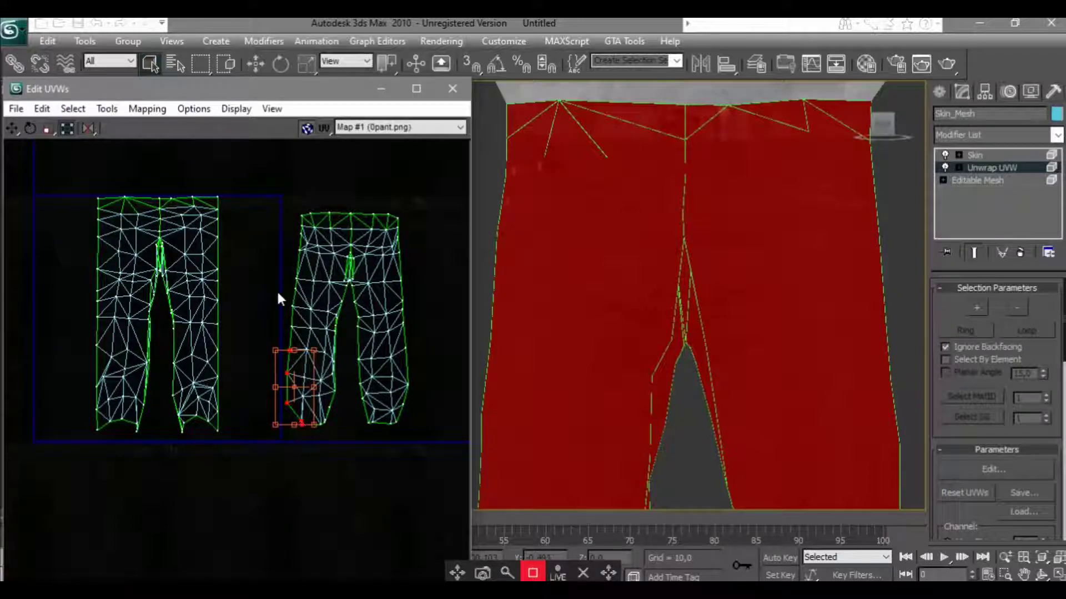
pyautogui.keyDown('ctrl'); pyautogui.moveTo(310, 228); pyautogui.dragTo(308, 209); pyautogui.keyUp('ctrl')
pyautogui.keyDown('ctrl'); pyautogui.moveTo(299, 298); pyautogui.dragTo(300, 298); pyautogui.keyUp('ctrl')
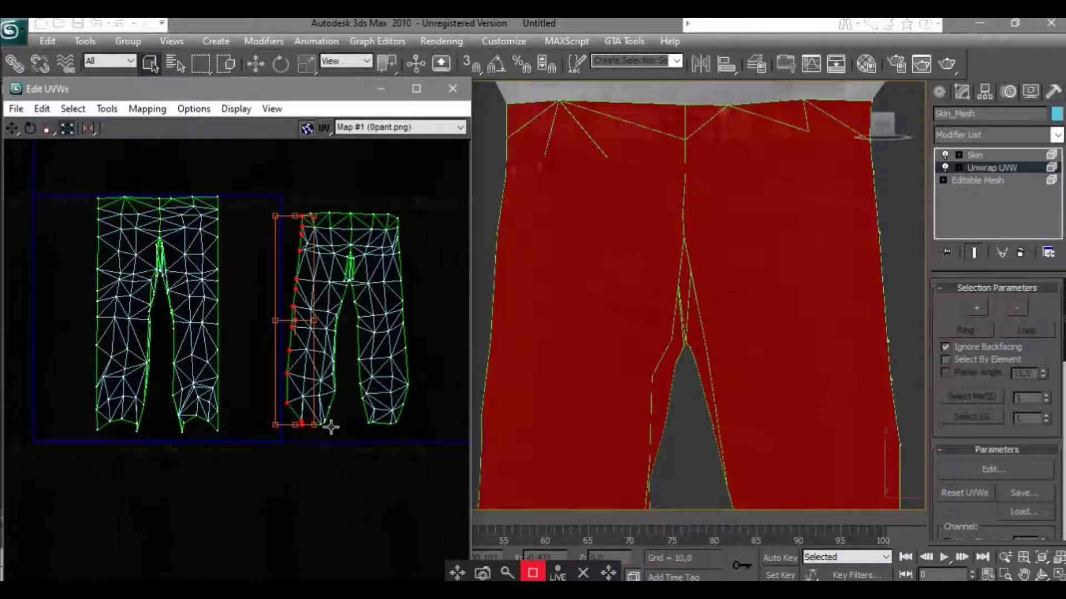
pyautogui.moveTo(317, 430); pyautogui.dragTo(305, 431)
# Straighten the back piece's right edge into a vertical line
pyautogui.click(373, 458)
pyautogui.moveTo(412, 405)
pyautogui.mouseDown()
pyautogui.moveTo(398, 399)
pyautogui.moveTo(399, 294)
pyautogui.mouseUp()
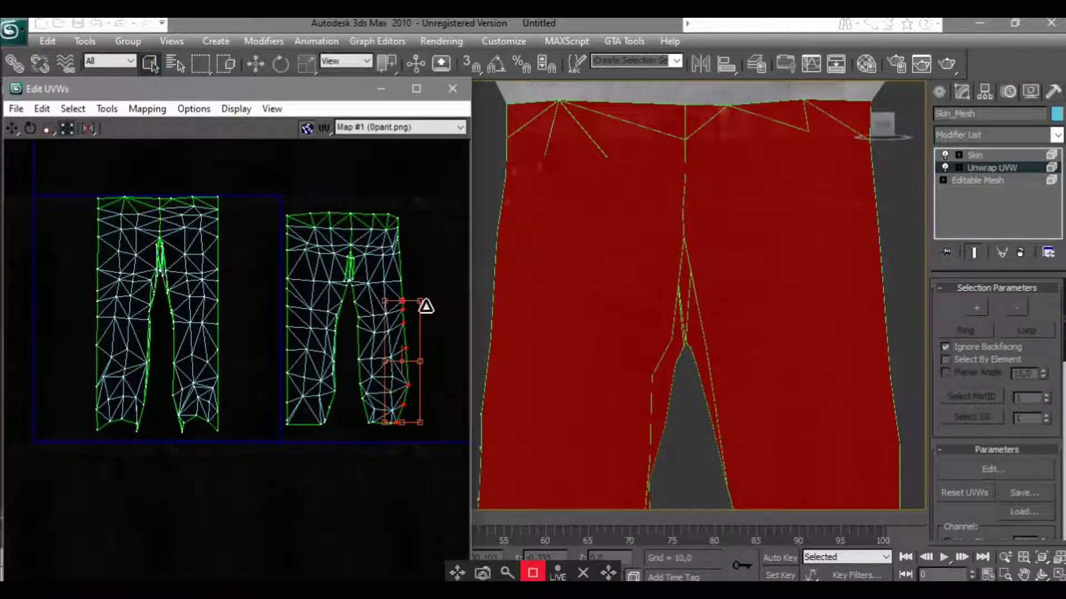
pyautogui.moveTo(401, 208)
pyautogui.keyDown('ctrl'); pyautogui.mouseDown()
pyautogui.moveTo(395, 202)
pyautogui.moveTo(396, 221)
pyautogui.mouseUp(); pyautogui.keyUp('ctrl')
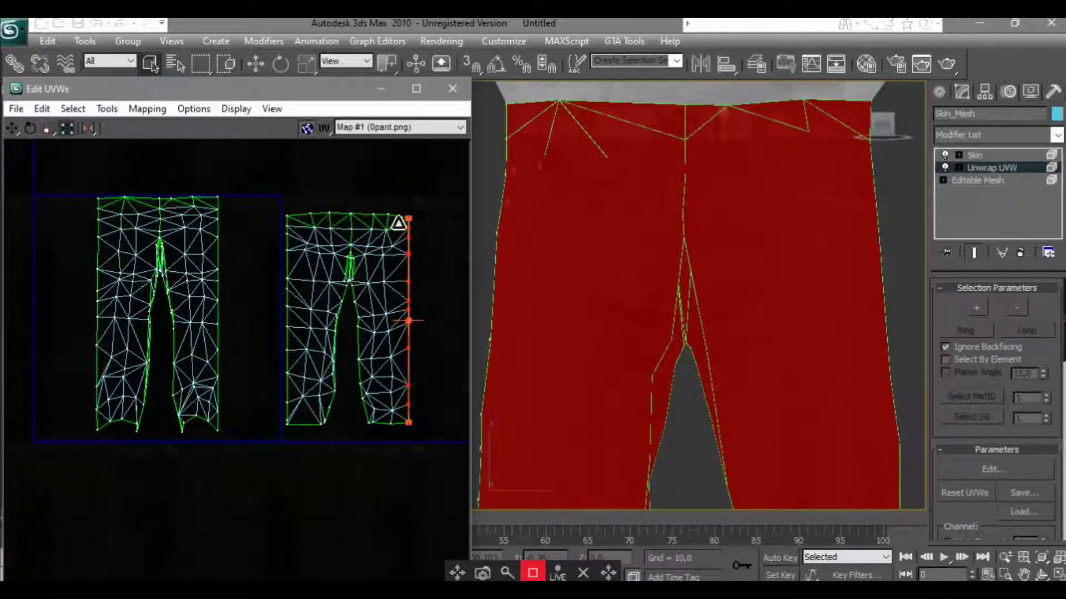
pyautogui.click(73, 109)
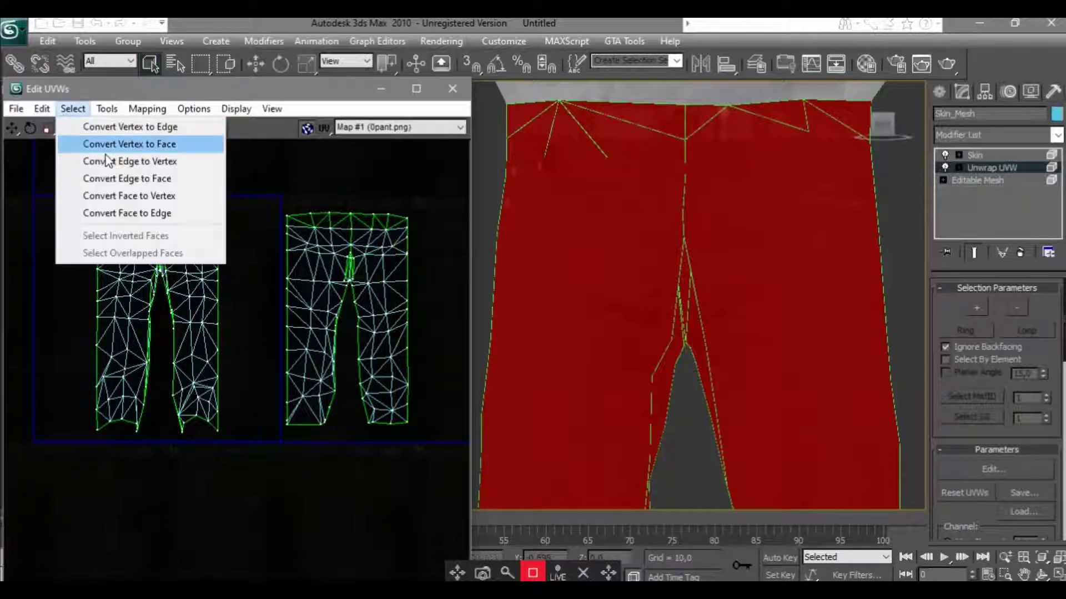
# Convert to faces and pull the right half away from the back pants piece
pyautogui.click(89, 144)
pyautogui.moveTo(423, 204); pyautogui.dragTo(357, 441)
pyautogui.moveTo(369, 372); pyautogui.dragTo(386, 372)
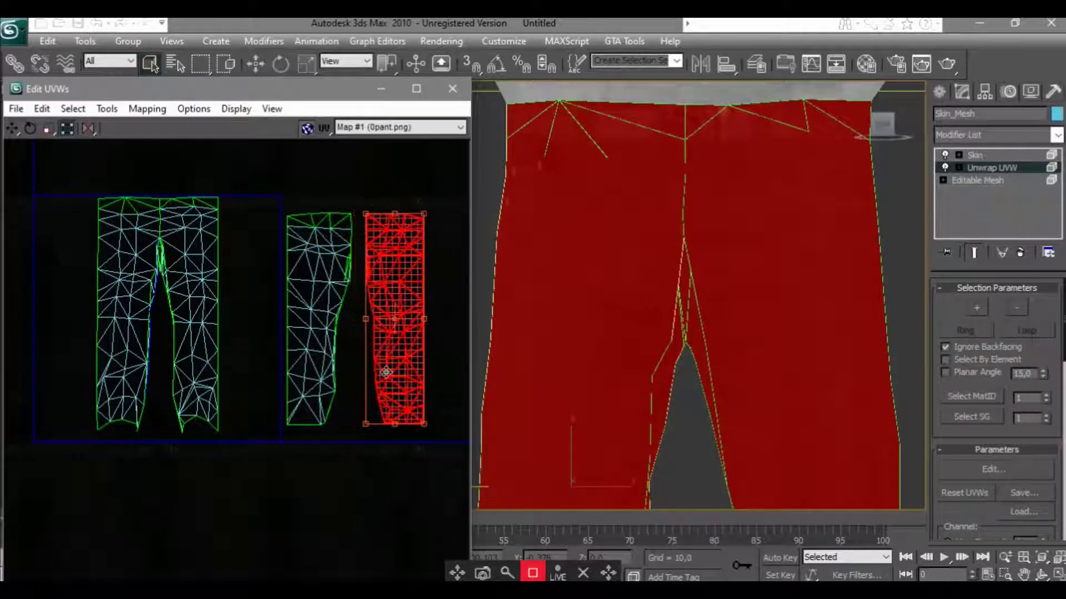
pyautogui.click(353, 425)
# Place one back half flush beside the front shell, stretched to match its height
pyautogui.moveTo(279, 181); pyautogui.dragTo(362, 434)
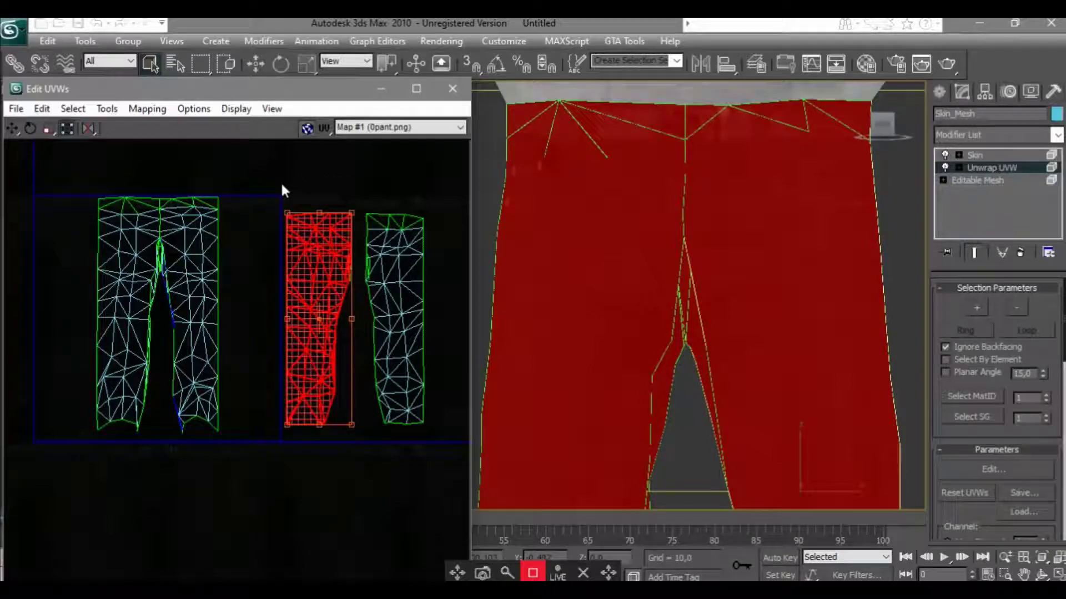
pyautogui.moveTo(319, 324); pyautogui.dragTo(251, 324)
pyautogui.moveTo(286, 213); pyautogui.dragTo(286, 202)
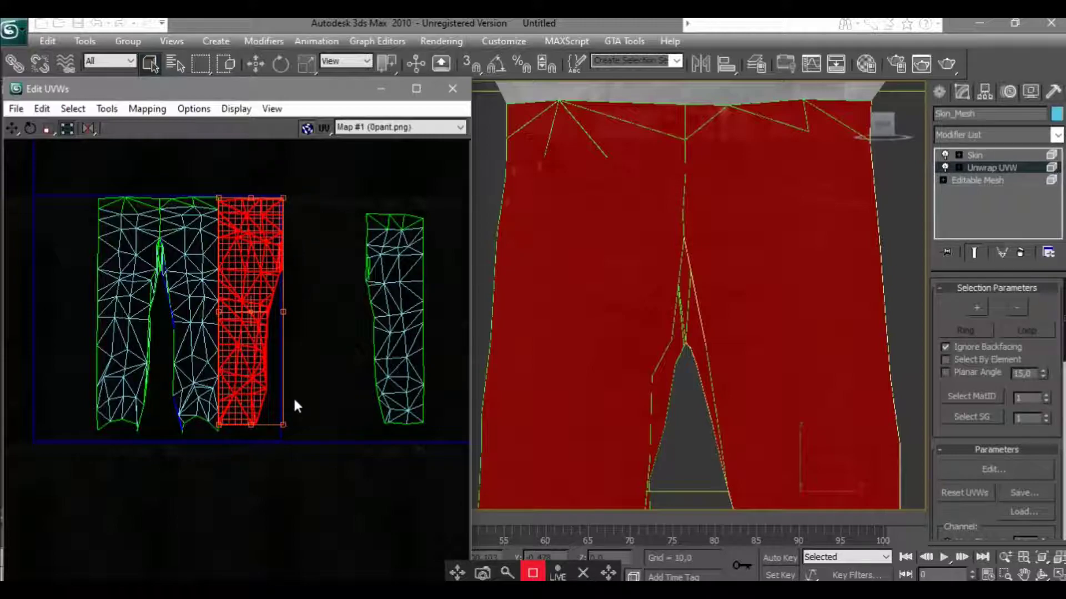
pyautogui.moveTo(288, 427); pyautogui.dragTo(286, 432)
pyautogui.moveTo(257, 367); pyautogui.dragTo(259, 367)
# Fit the remaining back half flush left of the front shell, matching its top and bottom
pyautogui.click(361, 378)
pyautogui.moveTo(353, 170); pyautogui.dragTo(395, 469)
pyautogui.moveTo(415, 349)
pyautogui.mouseDown()
pyautogui.moveTo(73, 360)
pyautogui.moveTo(81, 362)
pyautogui.mouseUp()
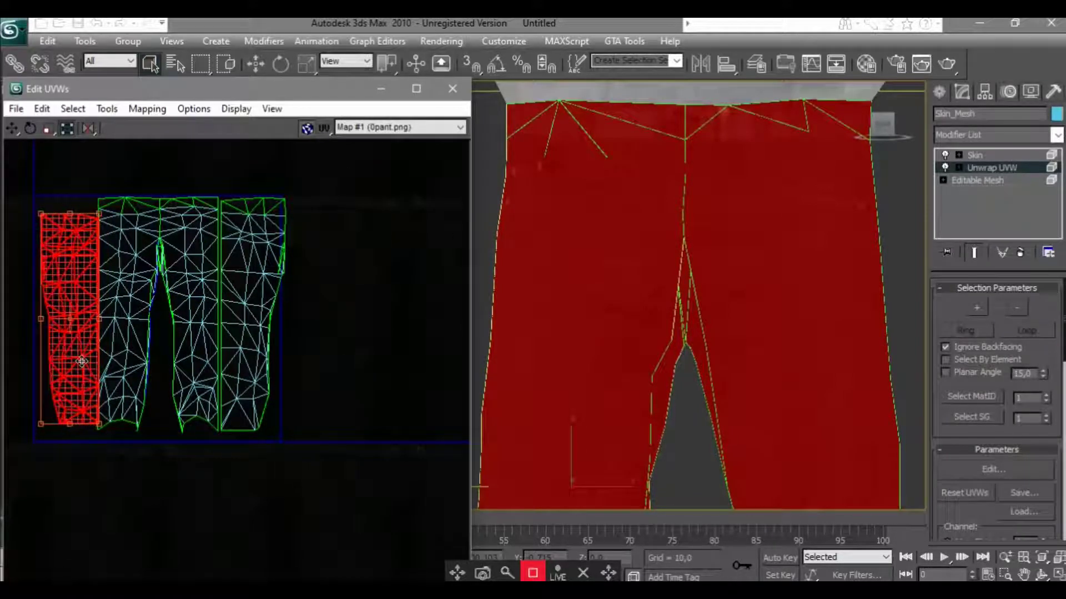
pyautogui.moveTo(101, 427); pyautogui.dragTo(102, 433)
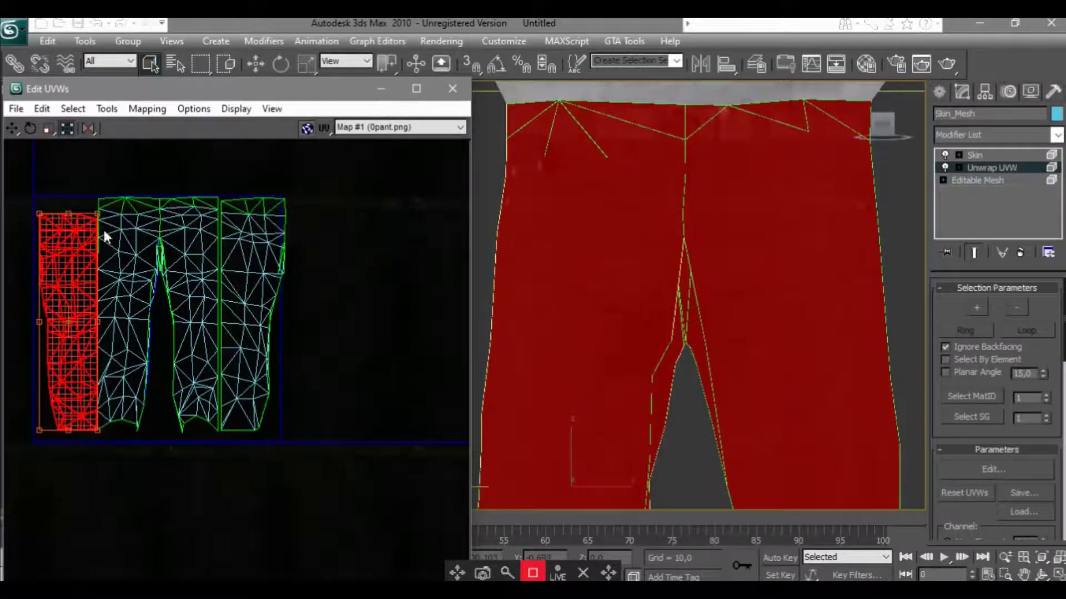
pyautogui.moveTo(99, 214); pyautogui.dragTo(103, 201)
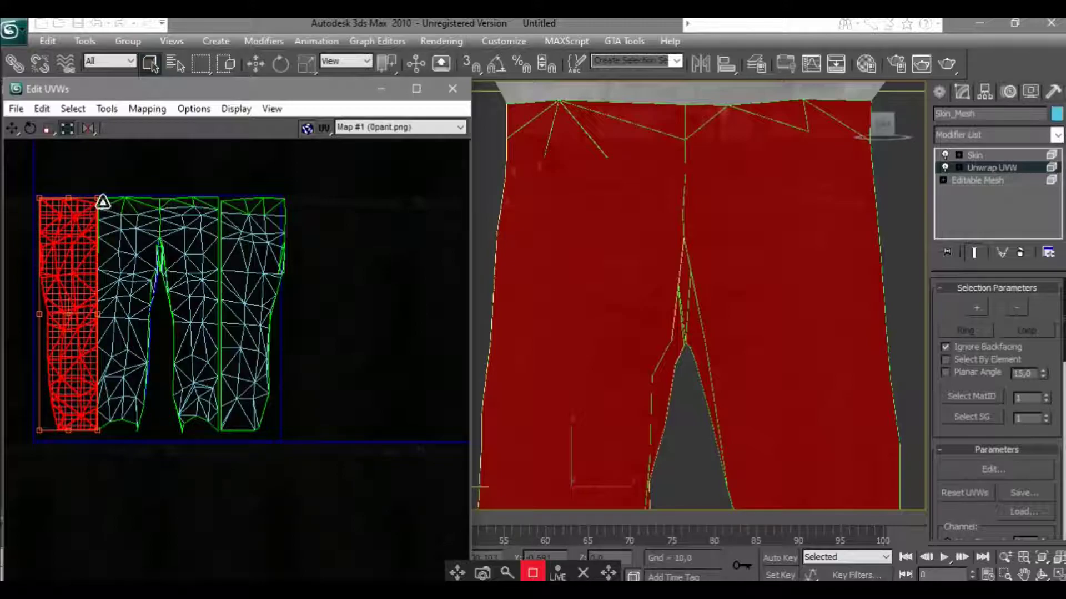
pyautogui.click(131, 155)
pyautogui.click(980, 169)
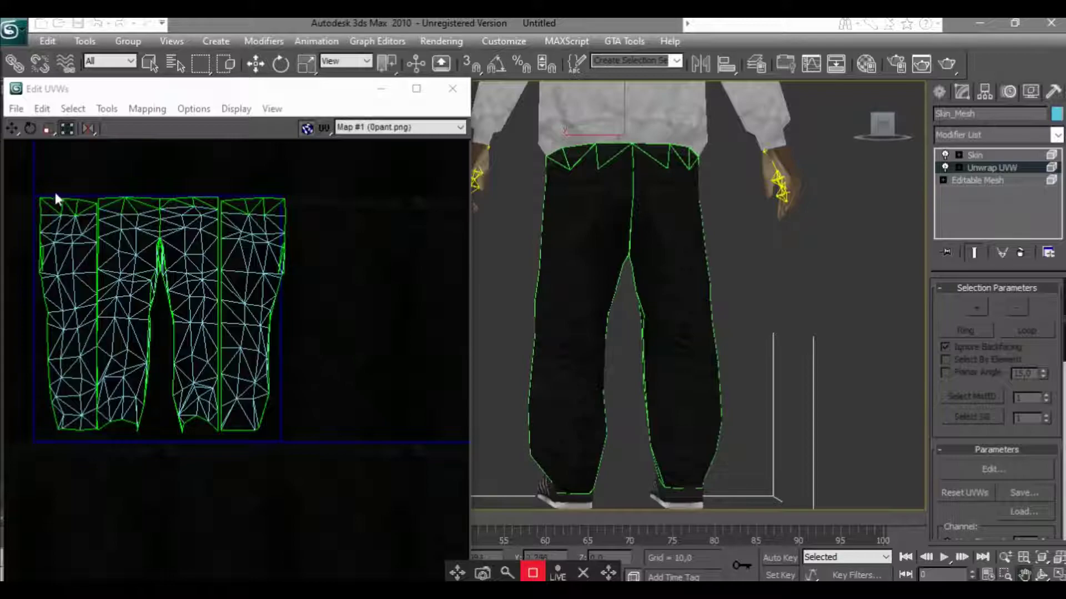
# Adjust the left UV strip selection and exit face editing
pyautogui.click(41, 108)
pyautogui.click(111, 143)
pyautogui.click(56, 191)
pyautogui.click(83, 209)
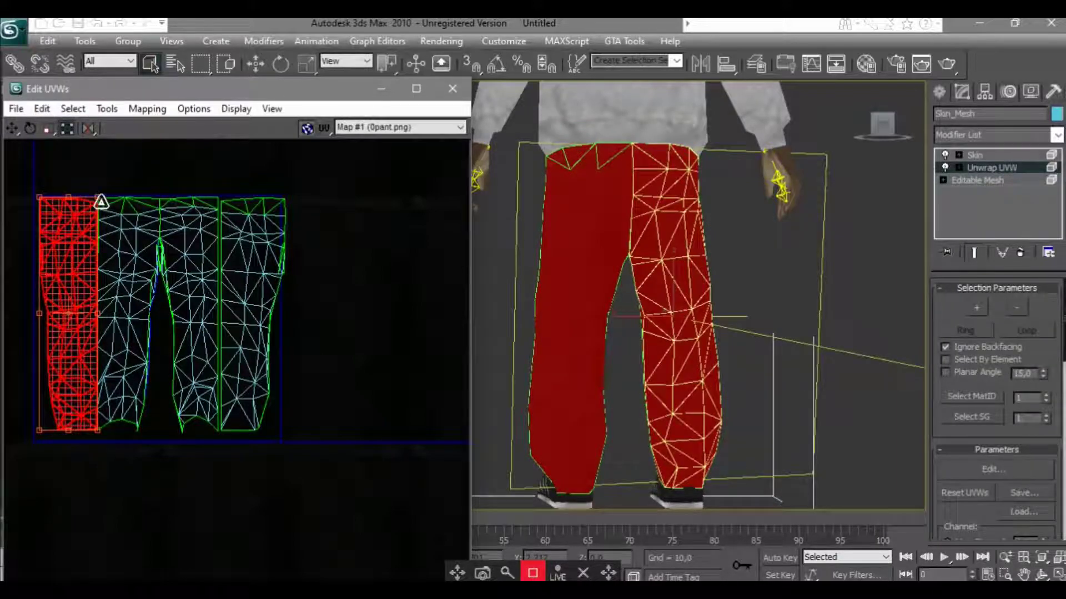
pyautogui.click(1015, 174)
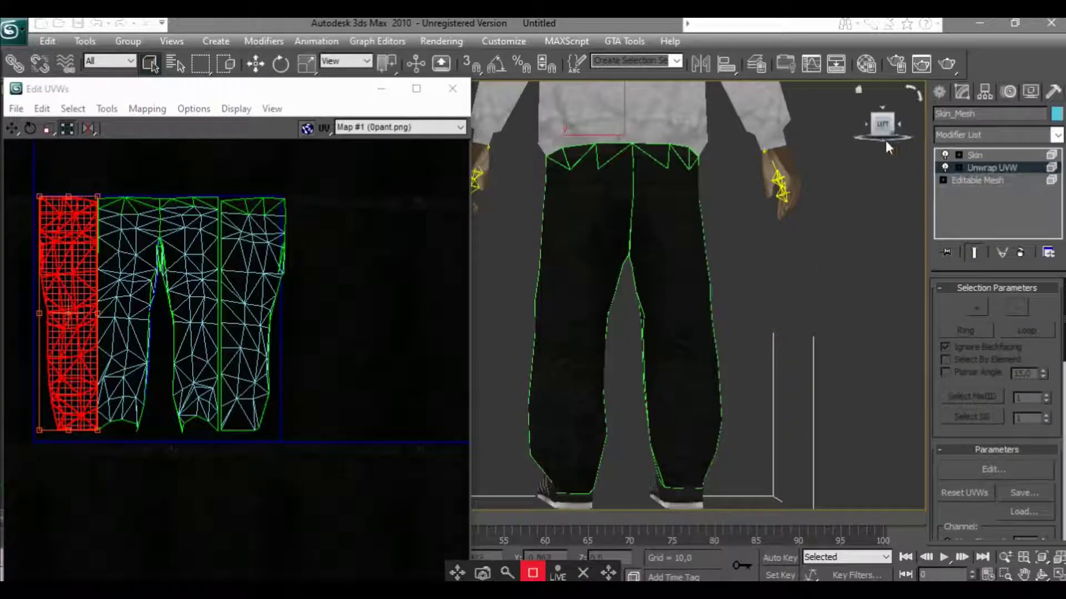
# Nudge the right-hand pants UV panel up and left, then deselect it
pyautogui.moveTo(895, 128); pyautogui.dragTo(888, 128)
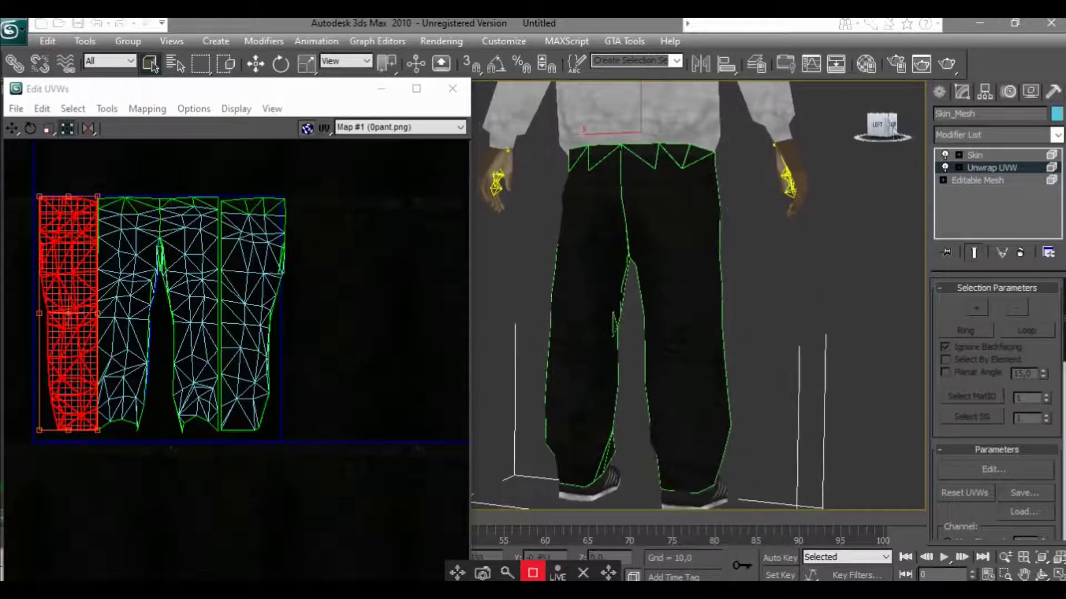
pyautogui.moveTo(888, 129); pyautogui.dragTo(877, 131)
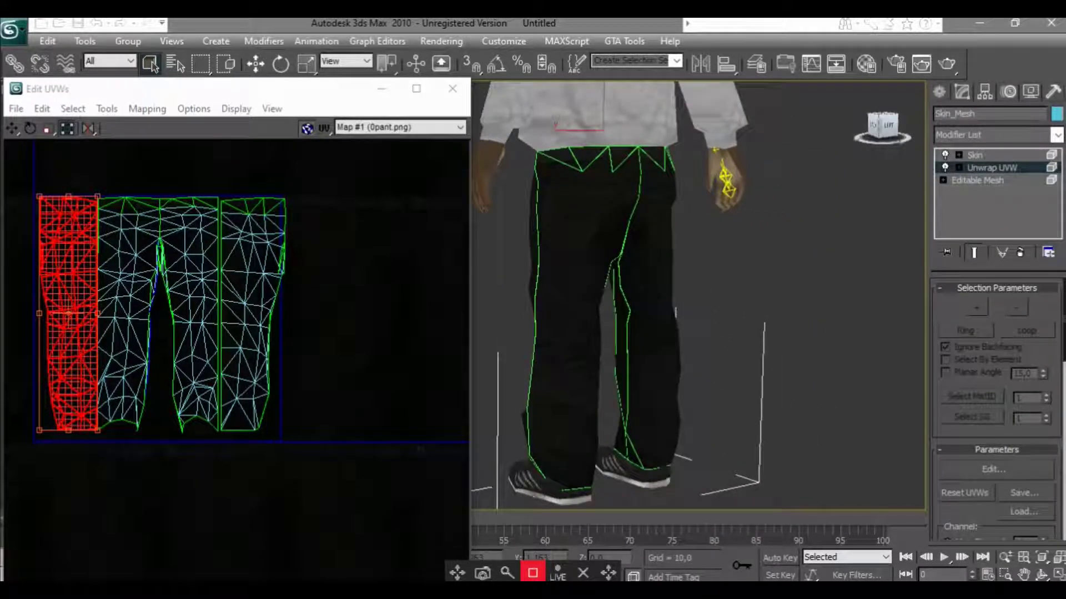
pyautogui.moveTo(352, 468); pyautogui.dragTo(229, 182)
pyautogui.moveTo(240, 233); pyautogui.dragTo(237, 231)
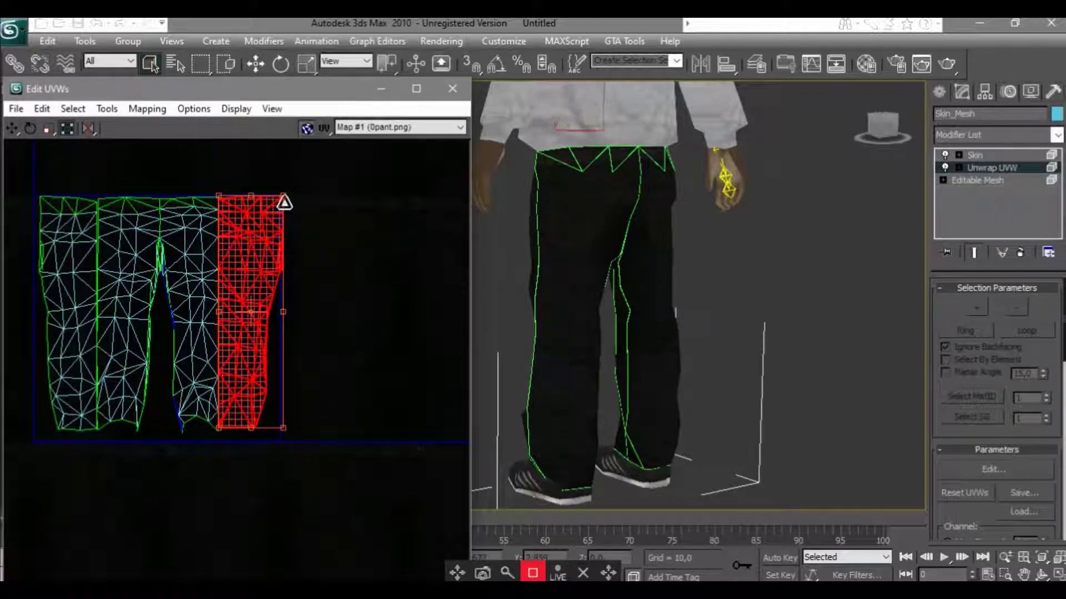
pyautogui.click(322, 205)
# Collapse the Unwrap UVW modifier into the mesh and face the character's front
pyautogui.rightClick(1013, 168)
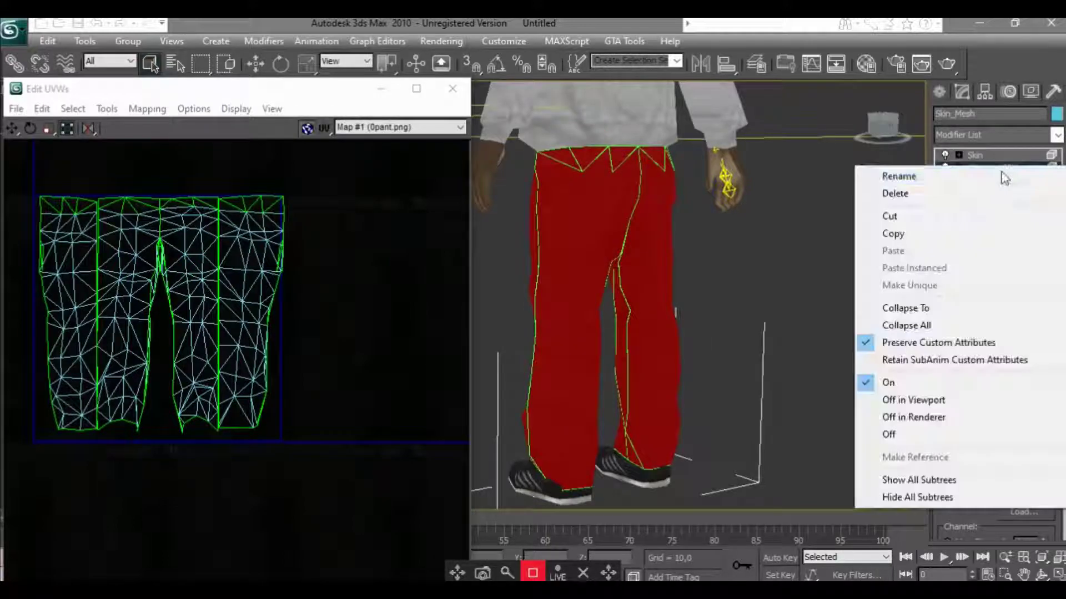
pyautogui.click(942, 305)
pyautogui.click(828, 258)
pyautogui.click(872, 128)
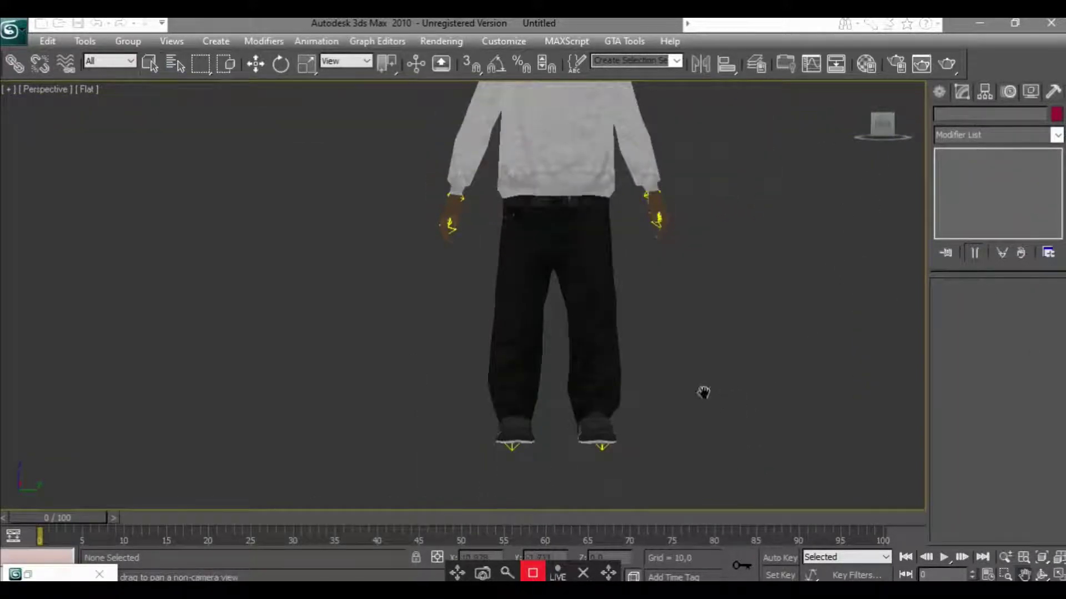
# Select the sneaker faces on the character mesh, clearing the previously selected leg faces
pyautogui.moveTo(702, 393); pyautogui.dragTo(582, 313, button='middle')
pyautogui.scroll(3, 582, 313)
pyautogui.press('q')
pyautogui.click(542, 409)
pyautogui.click(1022, 168)
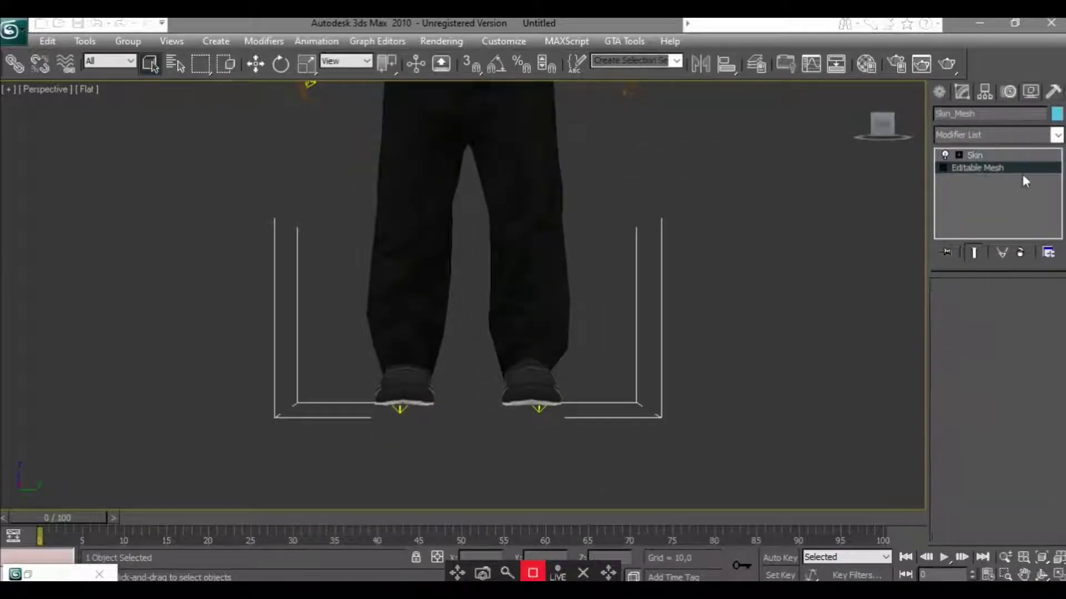
pyautogui.click(860, 161)
pyautogui.click(874, 129)
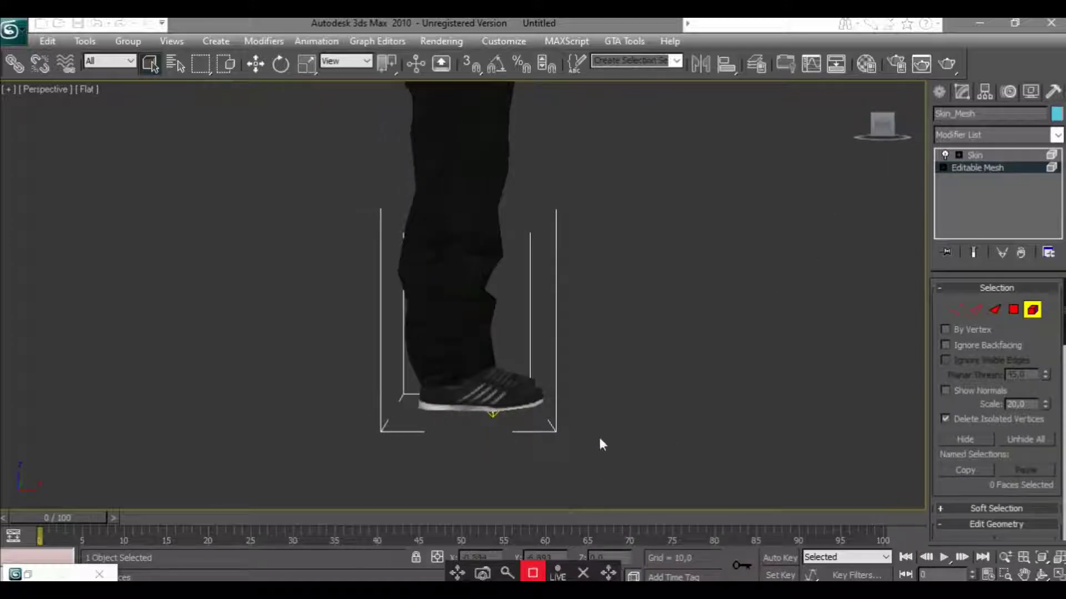
pyautogui.moveTo(599, 435); pyautogui.dragTo(547, 272, button='middle')
pyautogui.moveTo(535, 285); pyautogui.dragTo(392, 243)
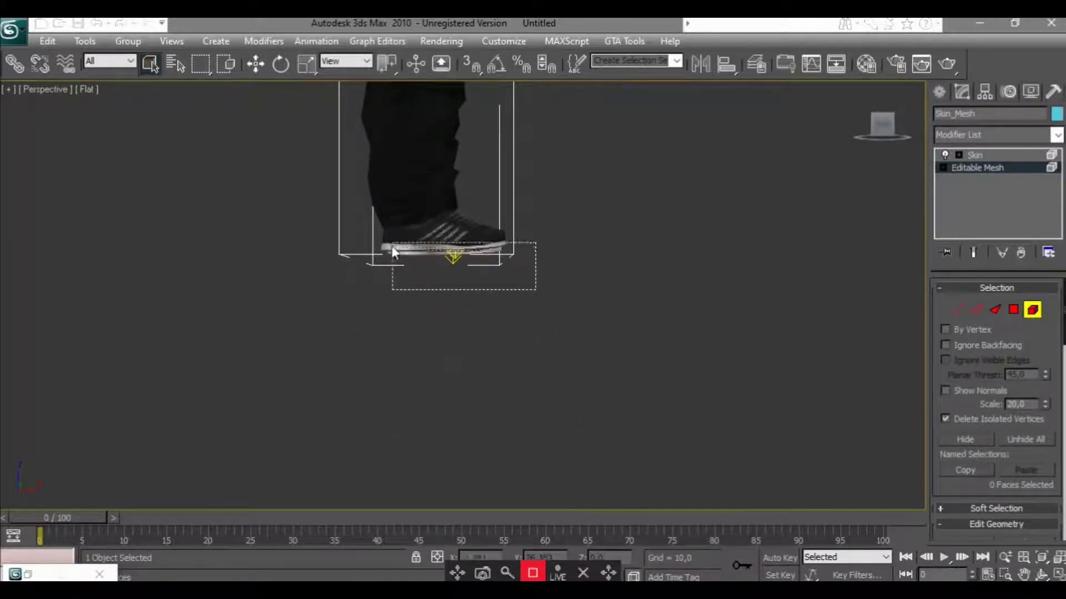
pyautogui.moveTo(565, 286); pyautogui.dragTo(550, 378, button='middle')
pyautogui.click(888, 127)
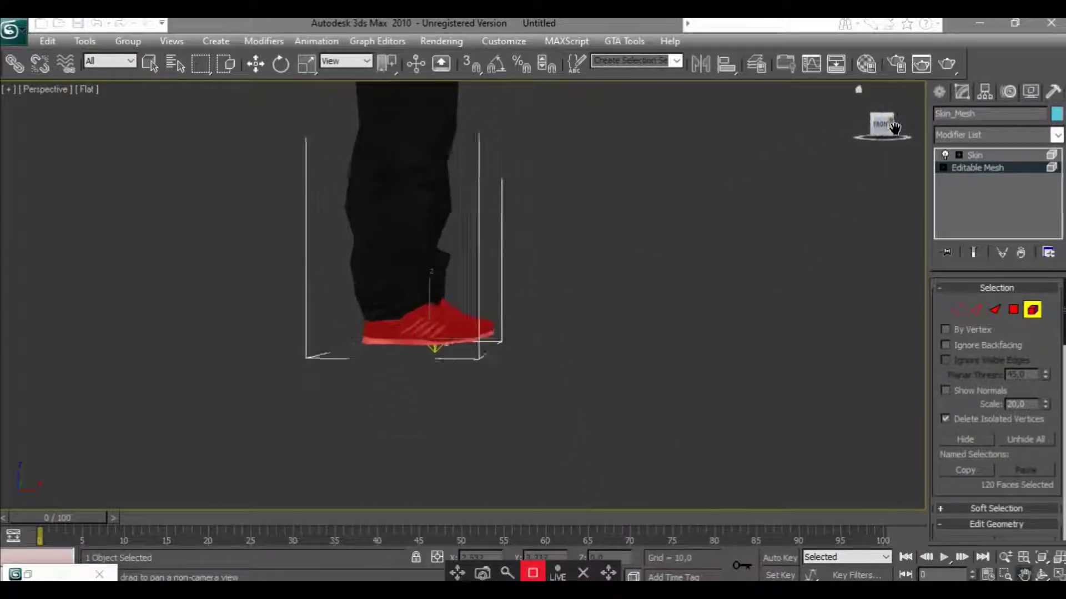
# Apply 0nike.png from the texture folder to the selected sneaker faces
pyautogui.hotkey('alt', 'Tab')
pyautogui.moveTo(204, 122); pyautogui.dragTo(178, 71)
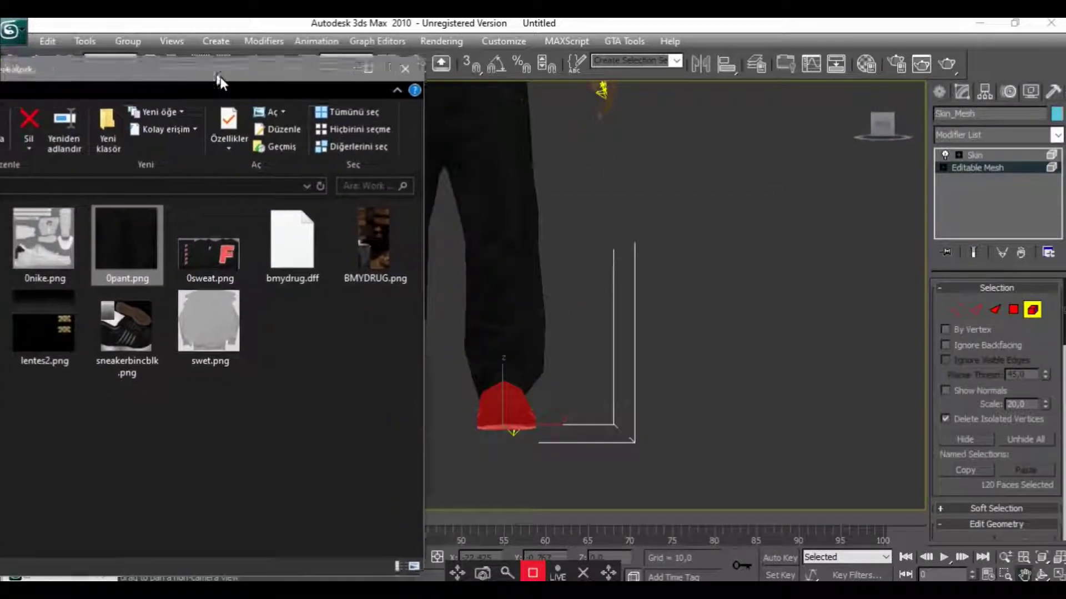
pyautogui.moveTo(29, 264)
pyautogui.mouseDown()
pyautogui.moveTo(457, 431)
pyautogui.moveTo(405, 420)
pyautogui.mouseUp()
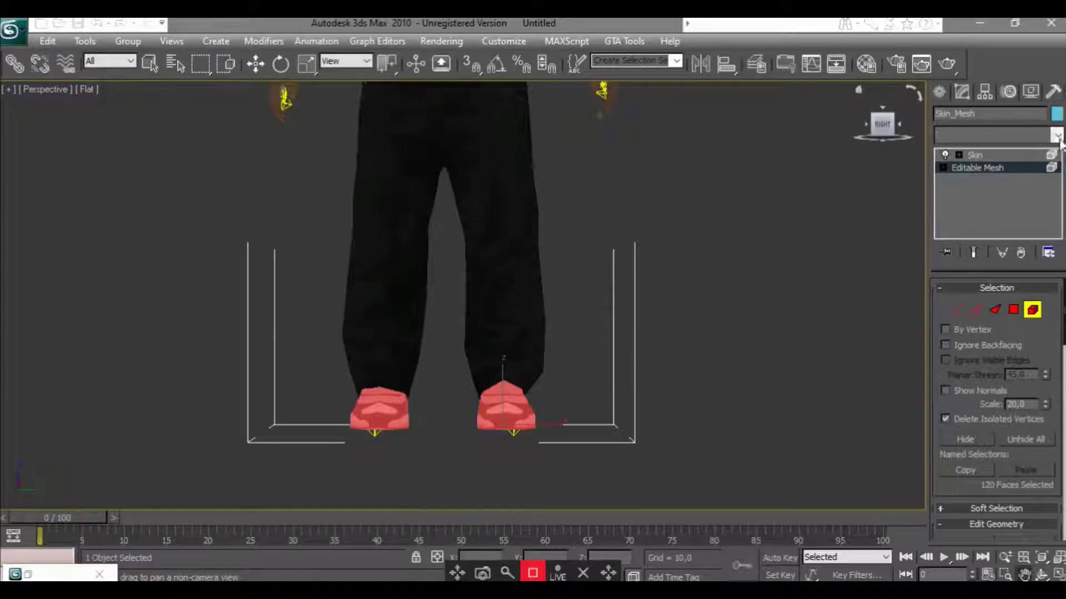
# Add an Unwrap UVW modifier to the sneaker faces
pyautogui.click(1056, 136)
pyautogui.scroll(-5, 1015, 388)
pyautogui.click(1013, 466)
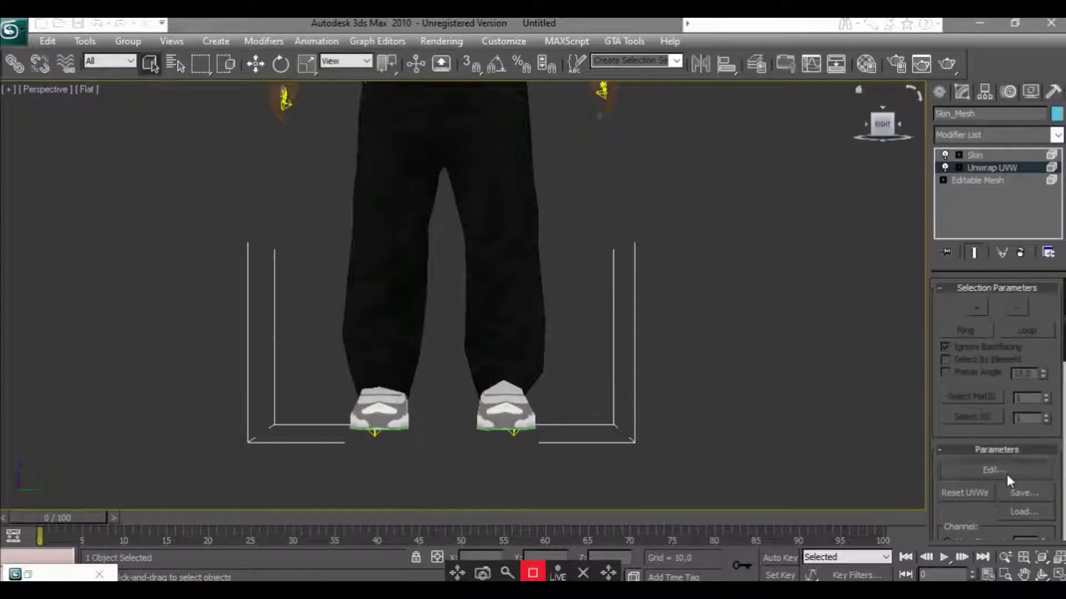
# In the sneaker UV editor, use face selection, show Map #2 (0nike.png) behind, and select the big cluster
pyautogui.click(1008, 476)
pyautogui.moveTo(876, 128)
pyautogui.mouseDown(button='middle')
pyautogui.moveTo(647, 306)
pyautogui.moveTo(820, 259)
pyautogui.mouseUp(button='middle')
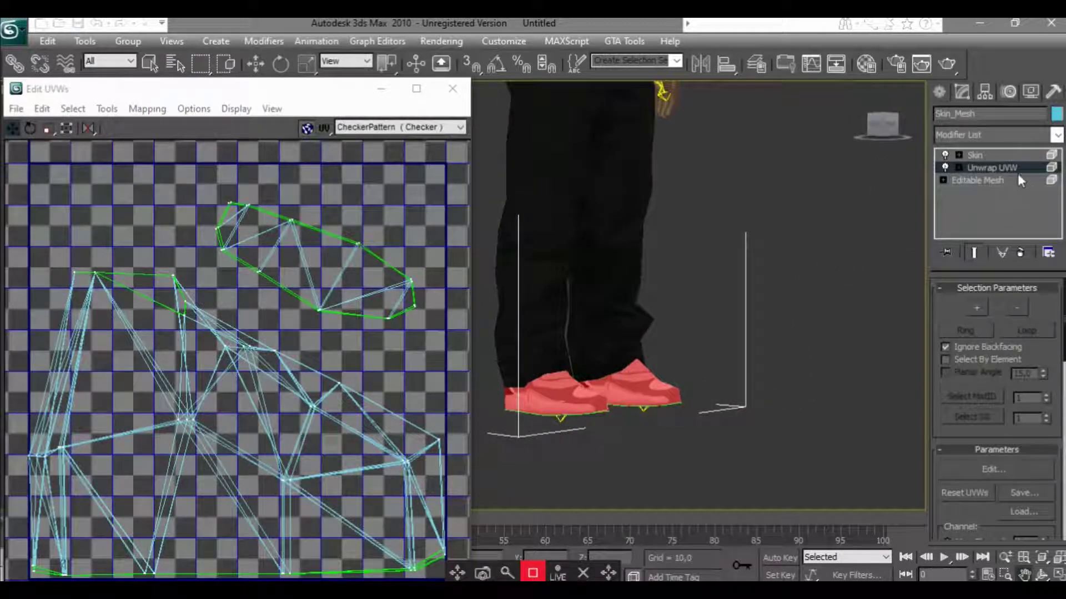
pyautogui.click(75, 109)
pyautogui.click(143, 143)
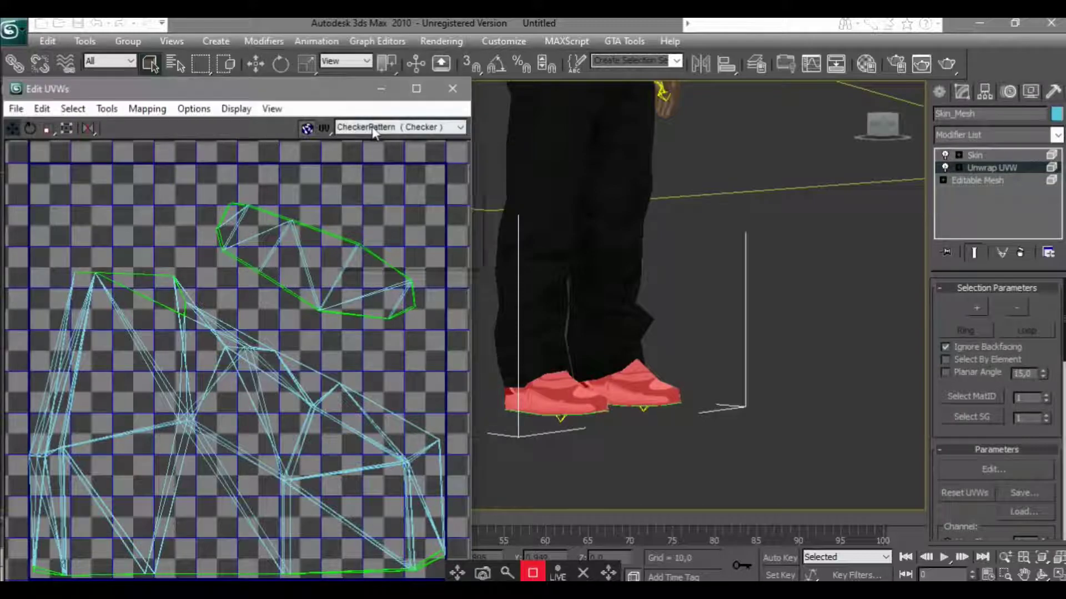
pyautogui.click(372, 128)
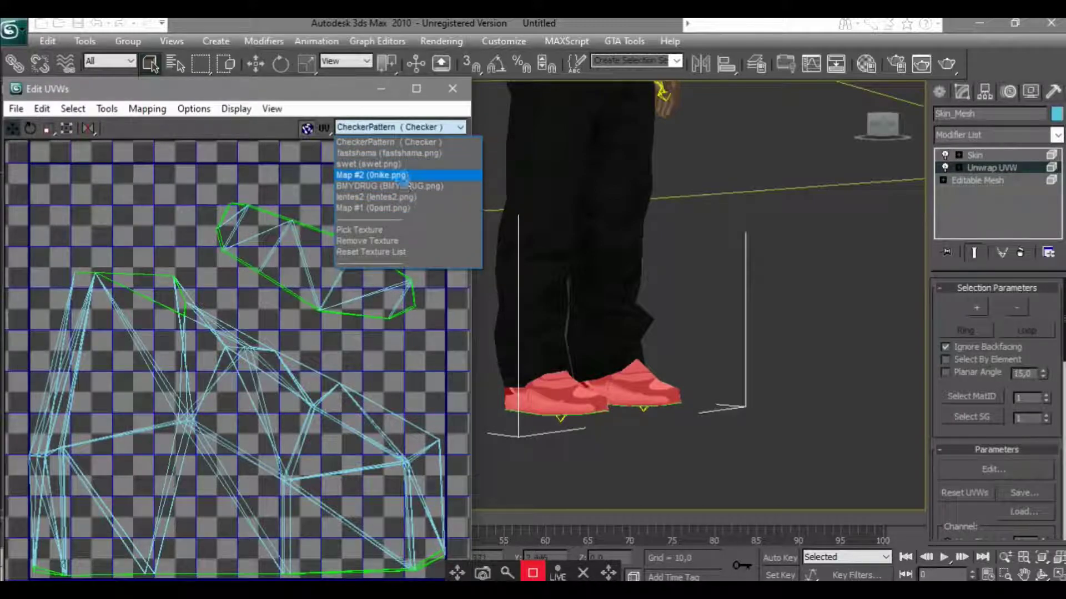
pyautogui.click(404, 175)
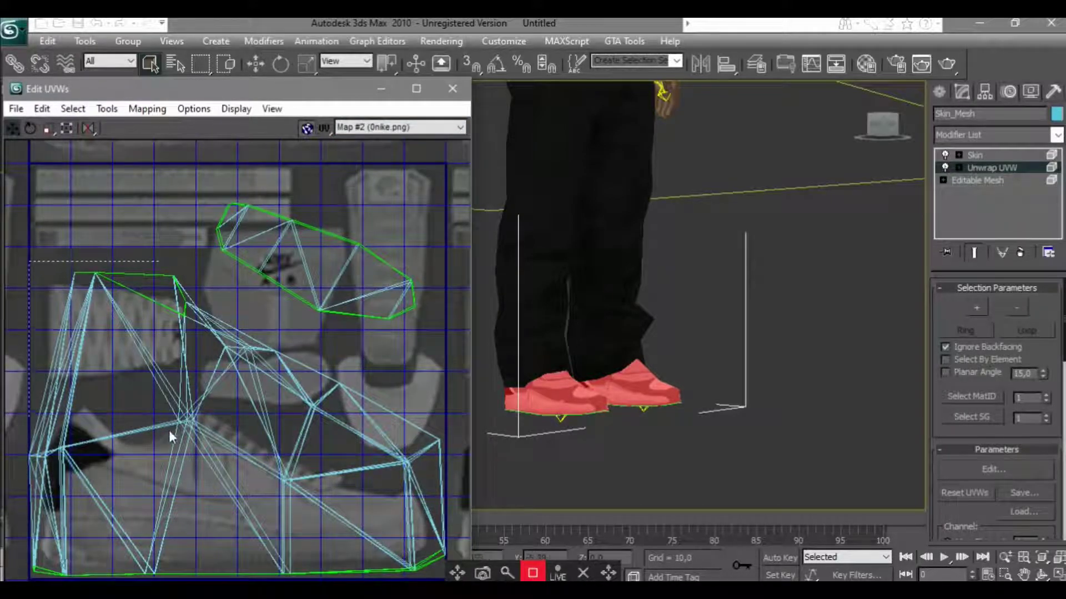
pyautogui.moveTo(169, 431); pyautogui.dragTo(22, 311)
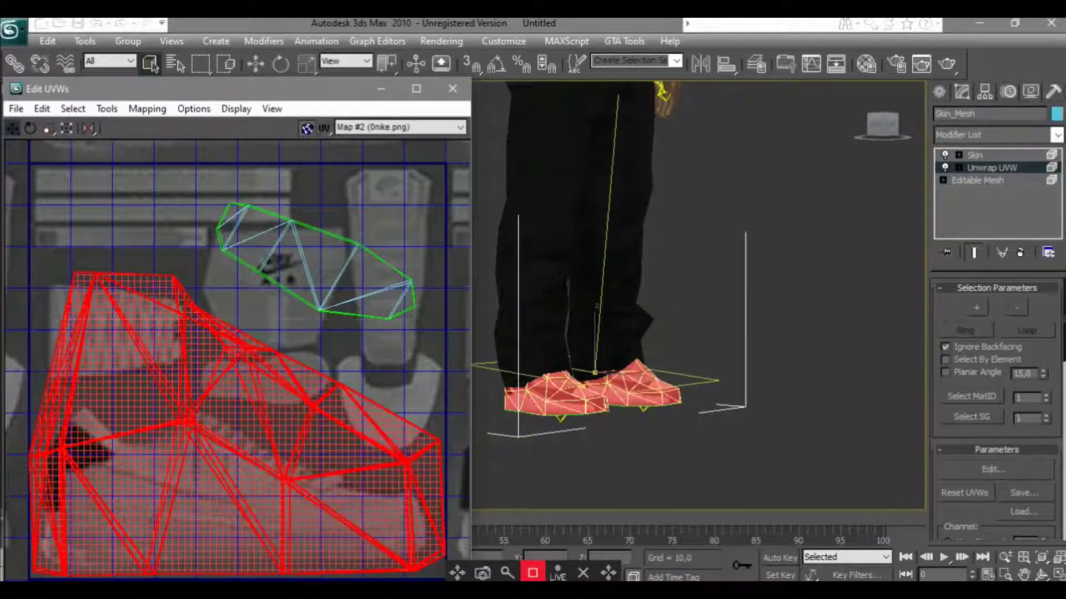
# Apply a Top/Bottom normal mapping to the selected shoe UVs
pyautogui.click(151, 109)
pyautogui.click(169, 149)
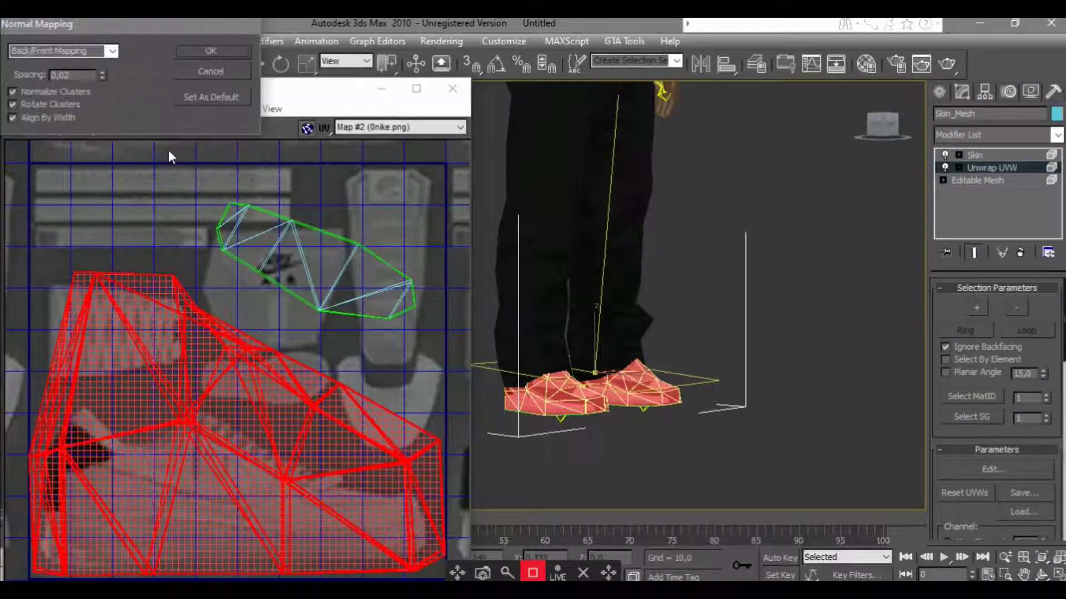
pyautogui.click(123, 55)
pyautogui.click(93, 88)
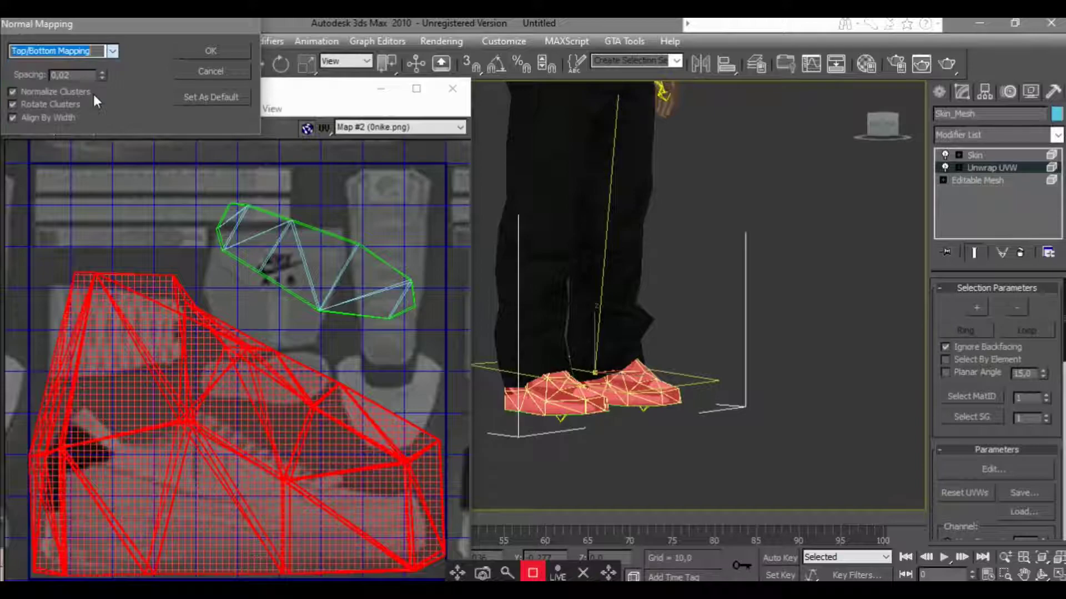
pyautogui.click(211, 52)
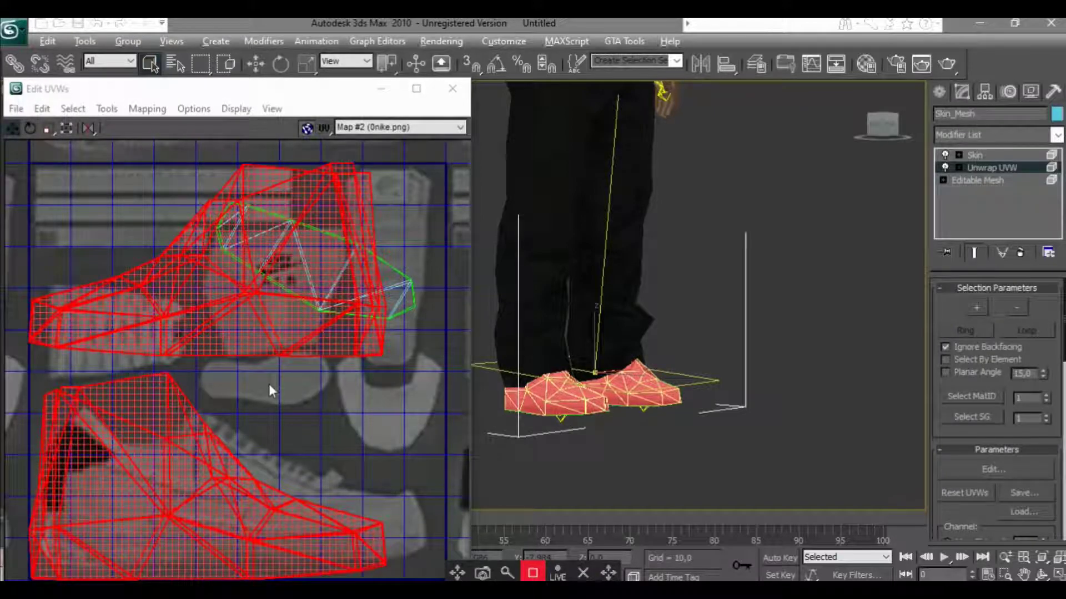
# Move the upper shoe cluster onto the lower one and clear the selection
pyautogui.click(333, 538)
pyautogui.keyDown('alt'); pyautogui.click(373, 522); pyautogui.keyUp('alt')
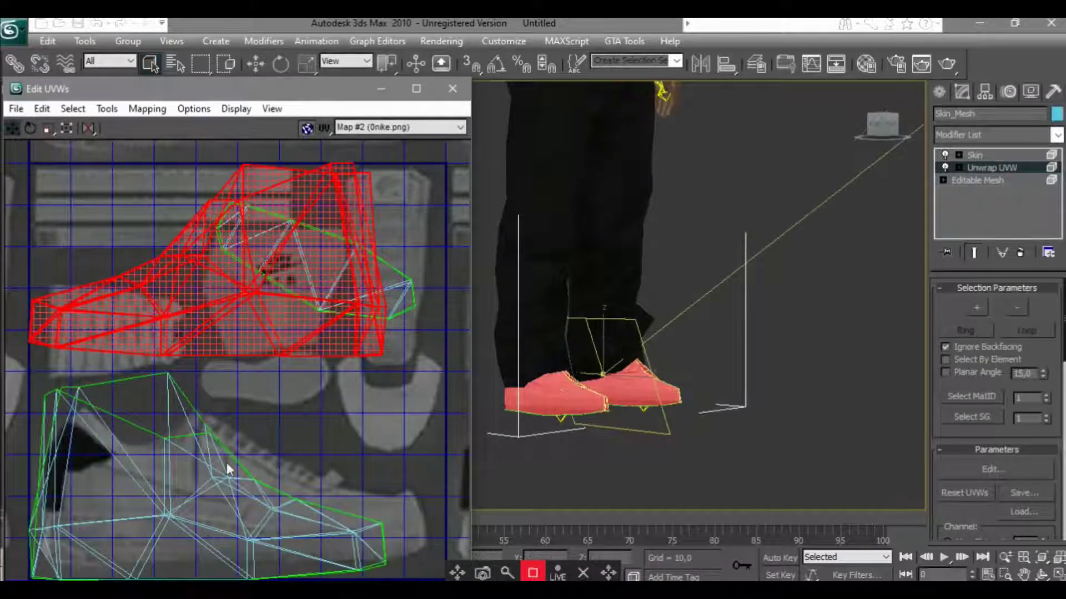
pyautogui.moveTo(214, 236); pyautogui.dragTo(215, 459)
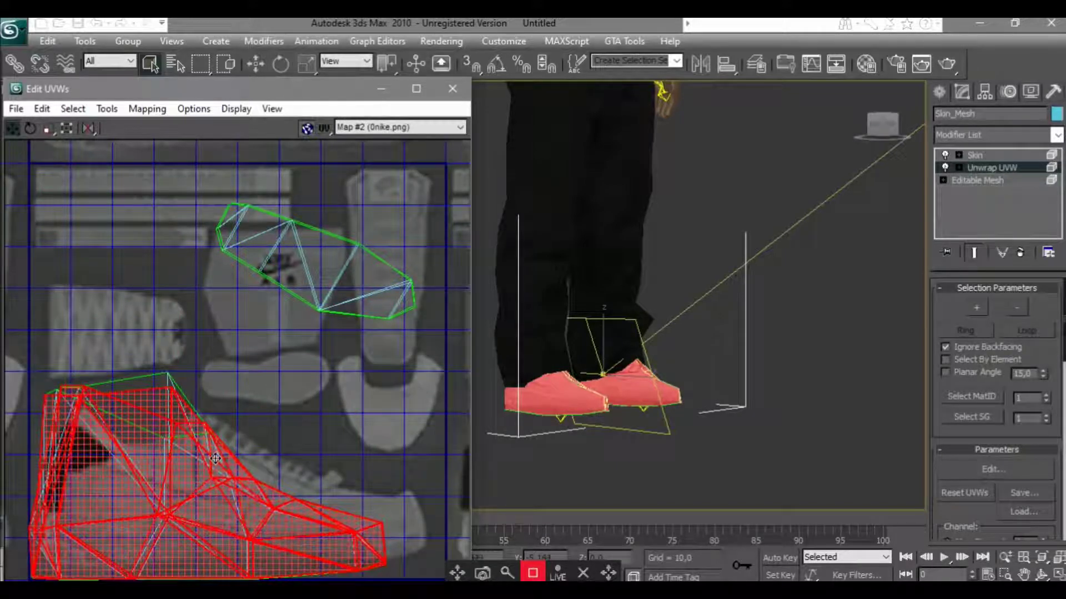
pyautogui.click(355, 343)
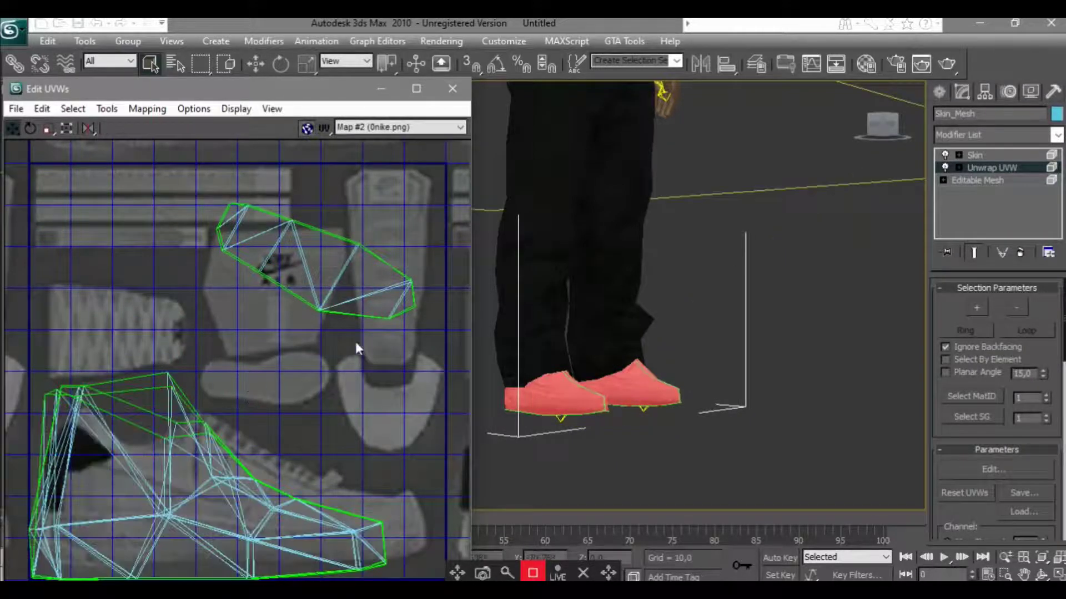
pyautogui.click(1027, 173)
# Move and free-transform the shoe shell to fit over the sneaker side image
pyautogui.click(879, 128)
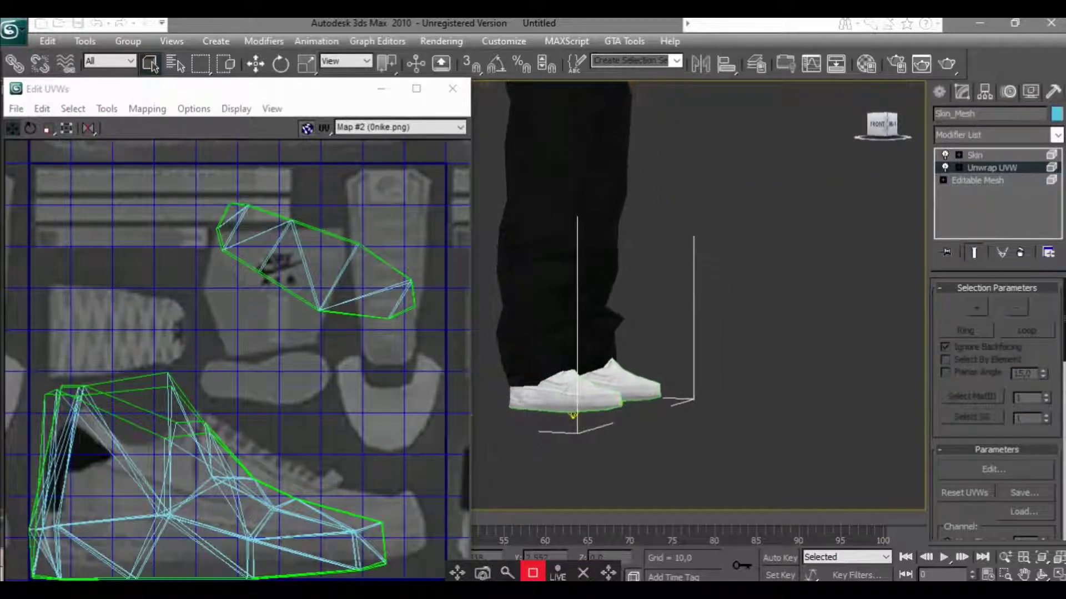
pyautogui.click(317, 266)
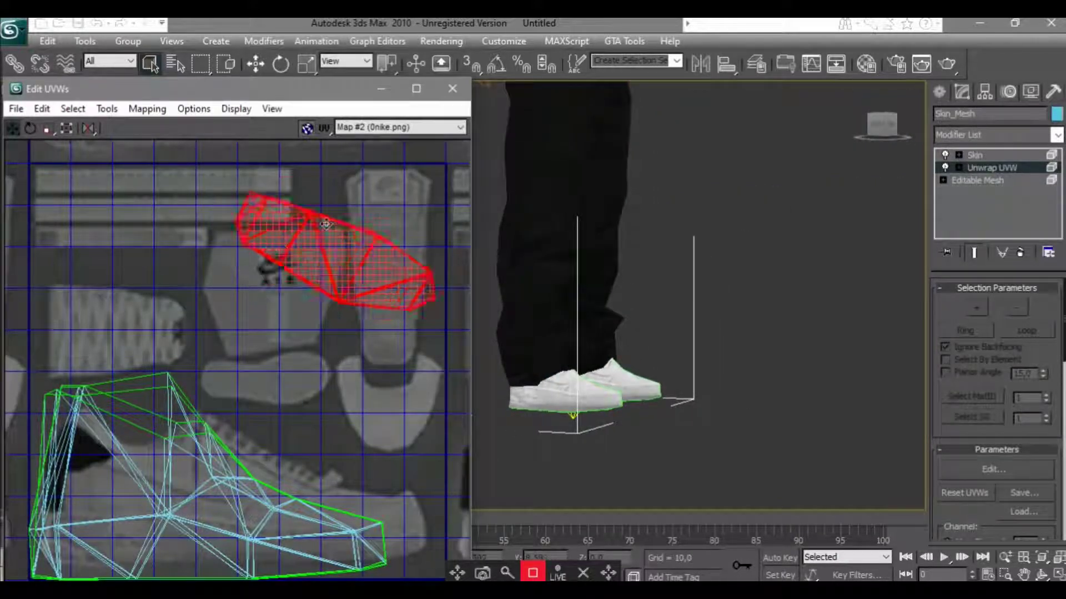
pyautogui.moveTo(316, 266); pyautogui.dragTo(369, 239)
pyautogui.click(106, 346)
pyautogui.moveTo(25, 373); pyautogui.dragTo(391, 580)
pyautogui.moveTo(206, 548)
pyautogui.mouseDown()
pyautogui.moveTo(210, 532)
pyautogui.moveTo(223, 532)
pyautogui.mouseUp()
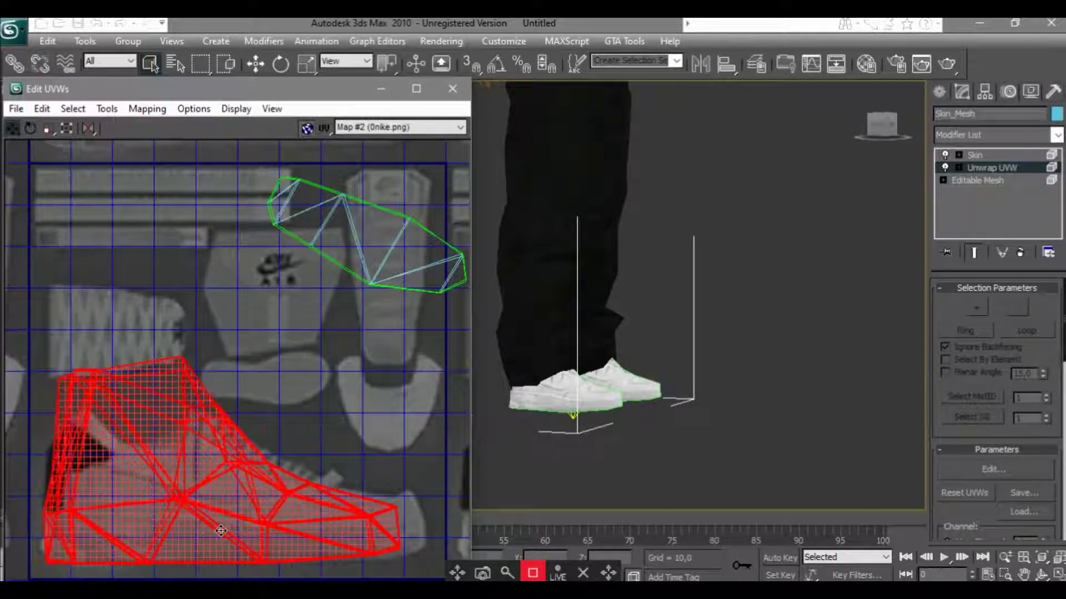
pyautogui.click(66, 128)
pyautogui.moveTo(404, 360)
pyautogui.mouseDown()
pyautogui.moveTo(406, 389)
pyautogui.moveTo(408, 362)
pyautogui.mouseUp()
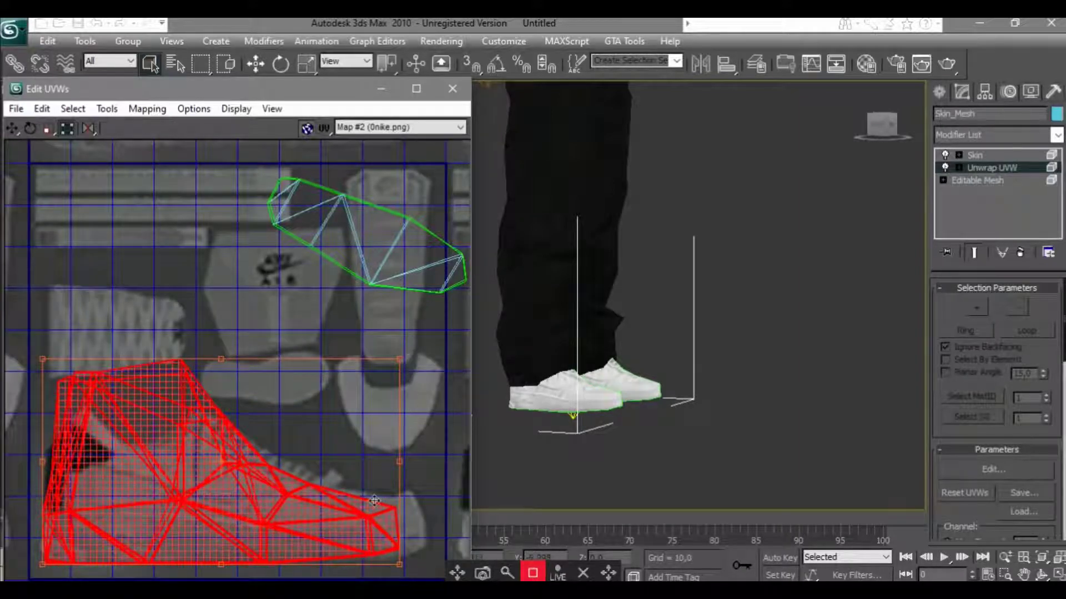
pyautogui.moveTo(375, 508); pyautogui.dragTo(369, 495)
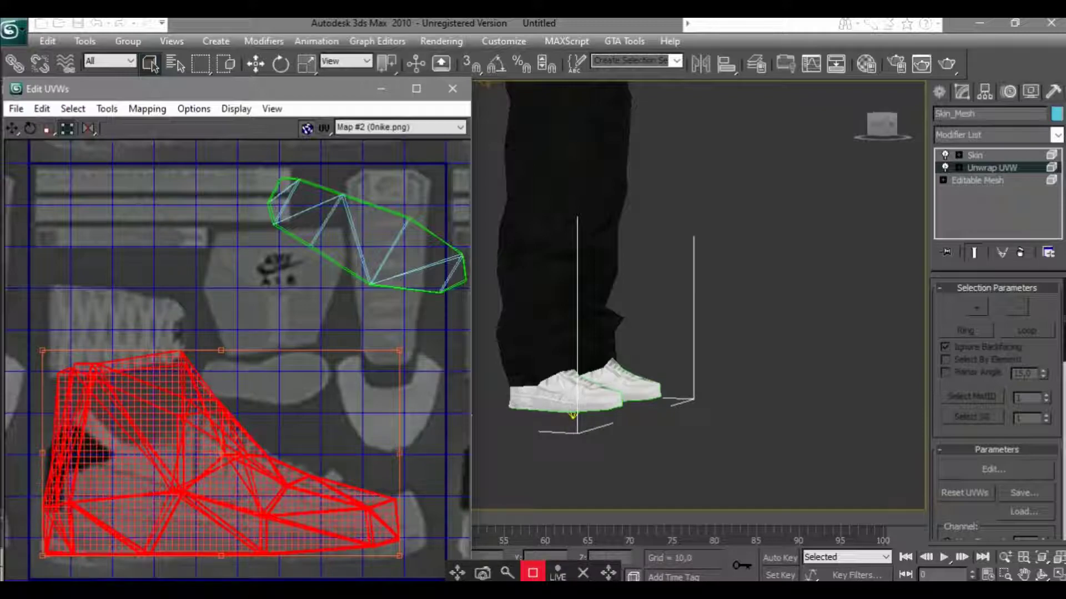
pyautogui.moveTo(401, 556); pyautogui.dragTo(401, 560)
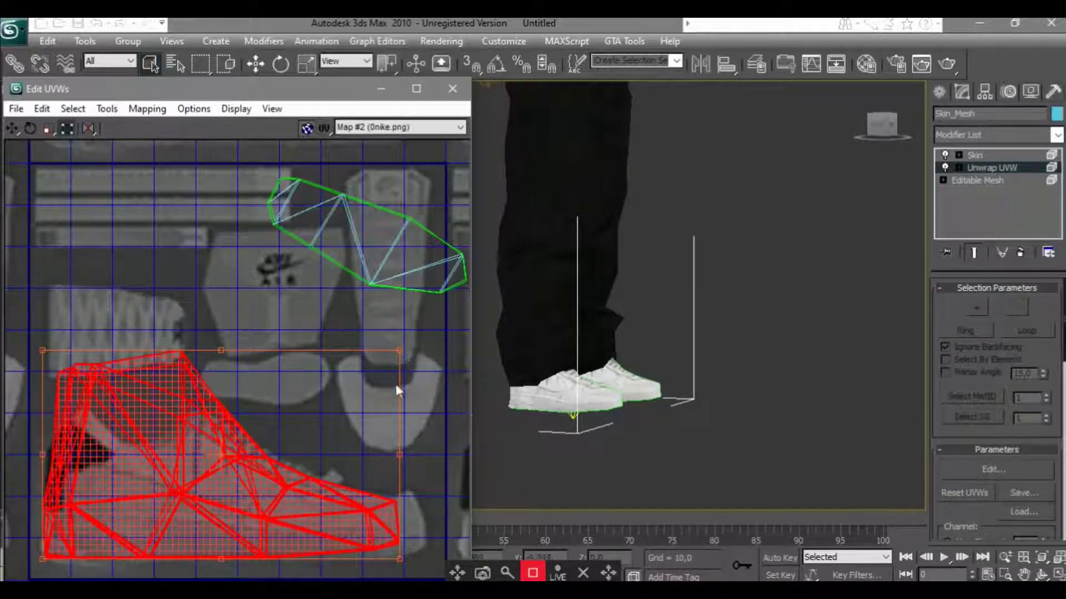
# Convert the UV selection to shoe faces and zoom the viewport onto the shoes
pyautogui.click(84, 110)
pyautogui.click(153, 160)
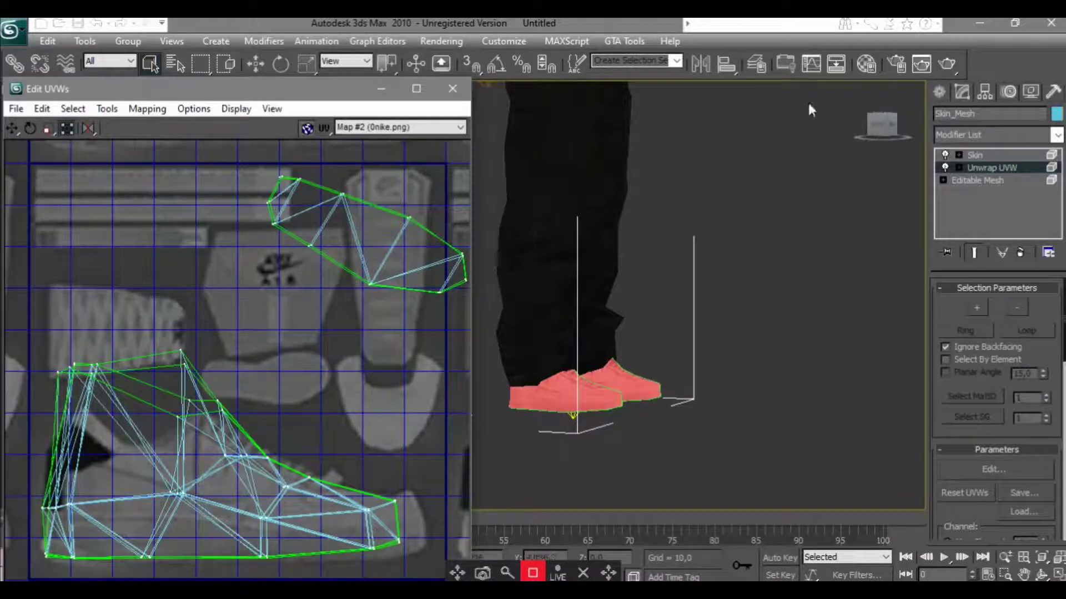
pyautogui.click(893, 131)
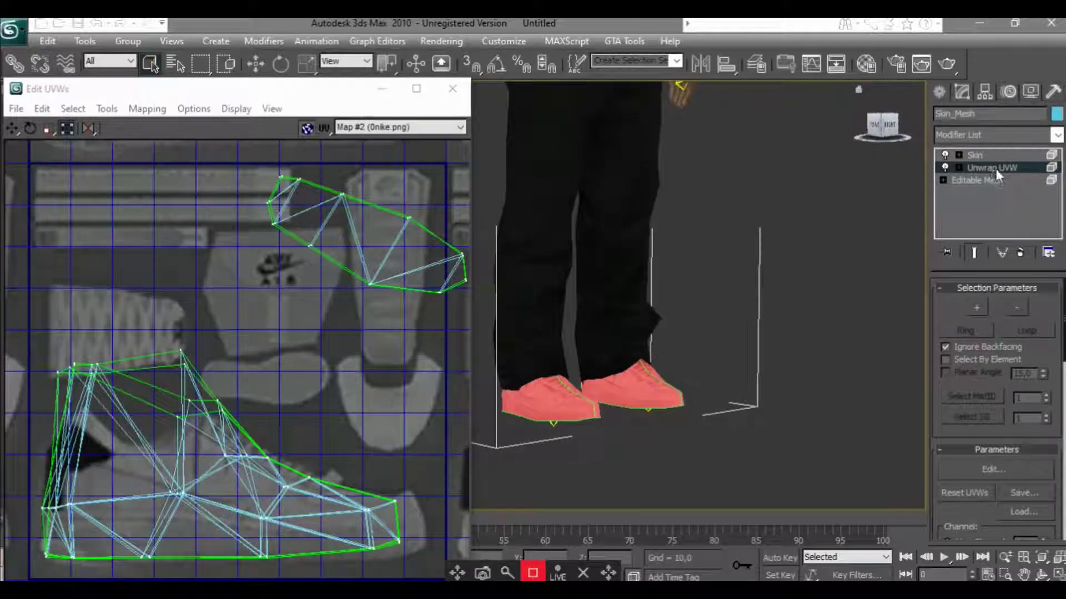
pyautogui.scroll(3, 688, 322)
pyautogui.moveTo(689, 305); pyautogui.dragTo(510, 332, button='middle')
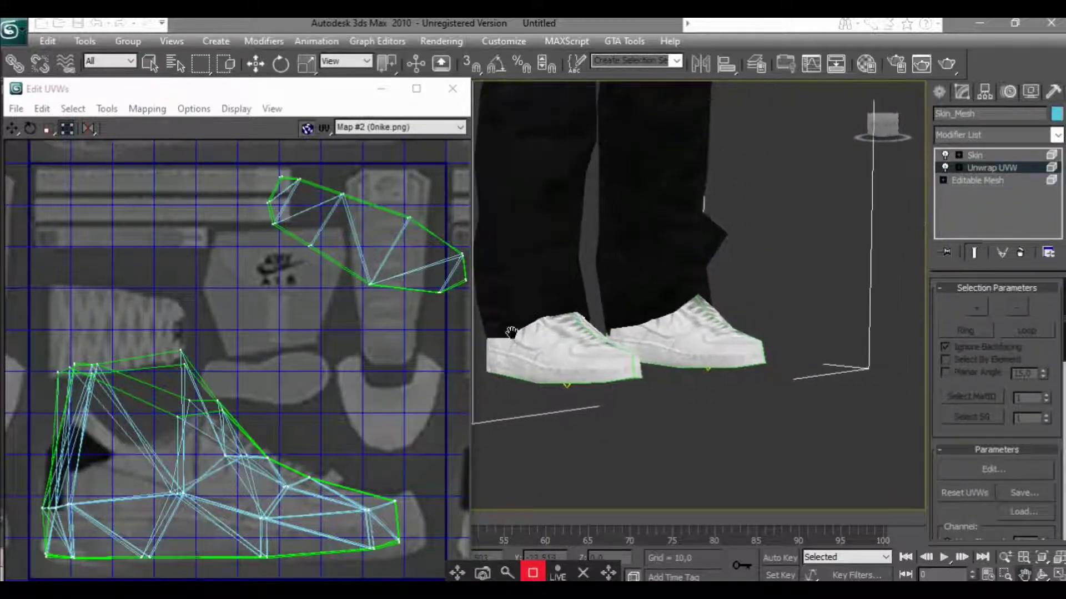
pyautogui.scroll(3, 308, 471)
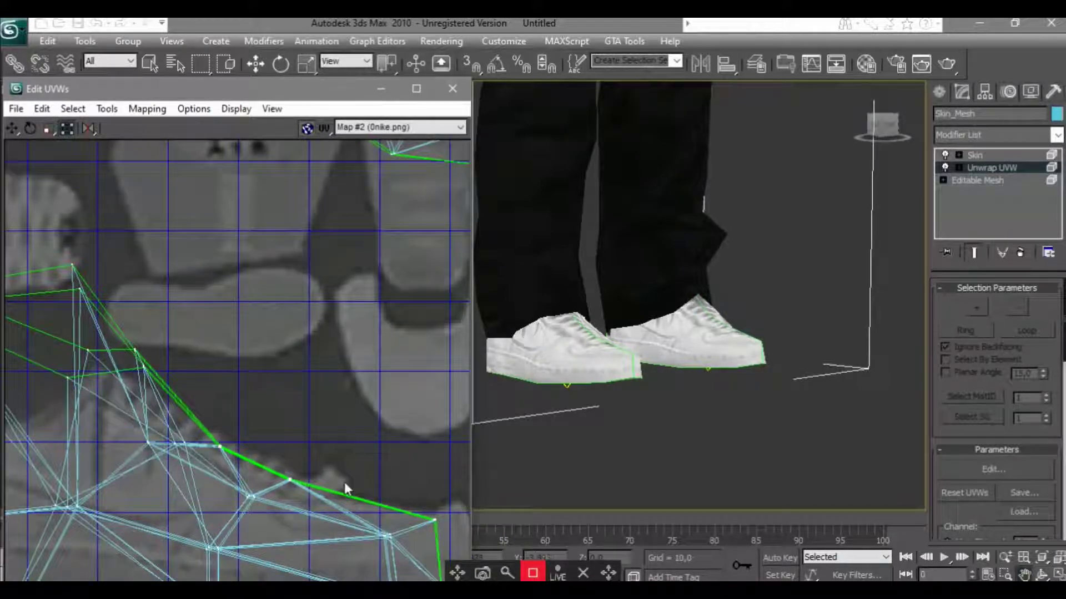
# Nudge the seam vertices along the sole so the island outline matches the sneaker image
pyautogui.click(14, 129)
pyautogui.moveTo(294, 486); pyautogui.dragTo(298, 495)
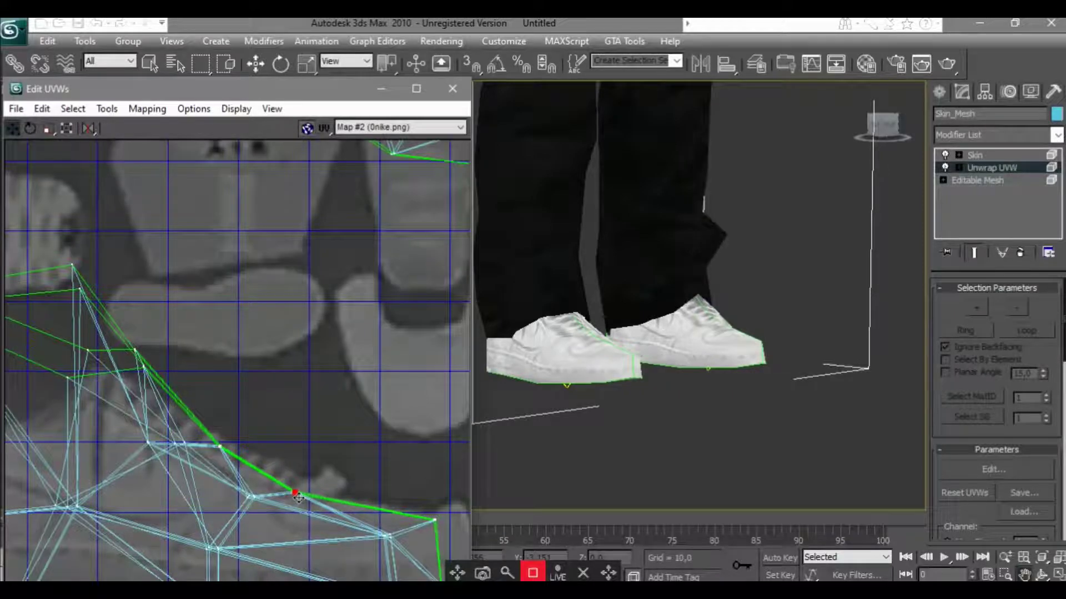
pyautogui.moveTo(900, 140); pyautogui.dragTo(395, 447)
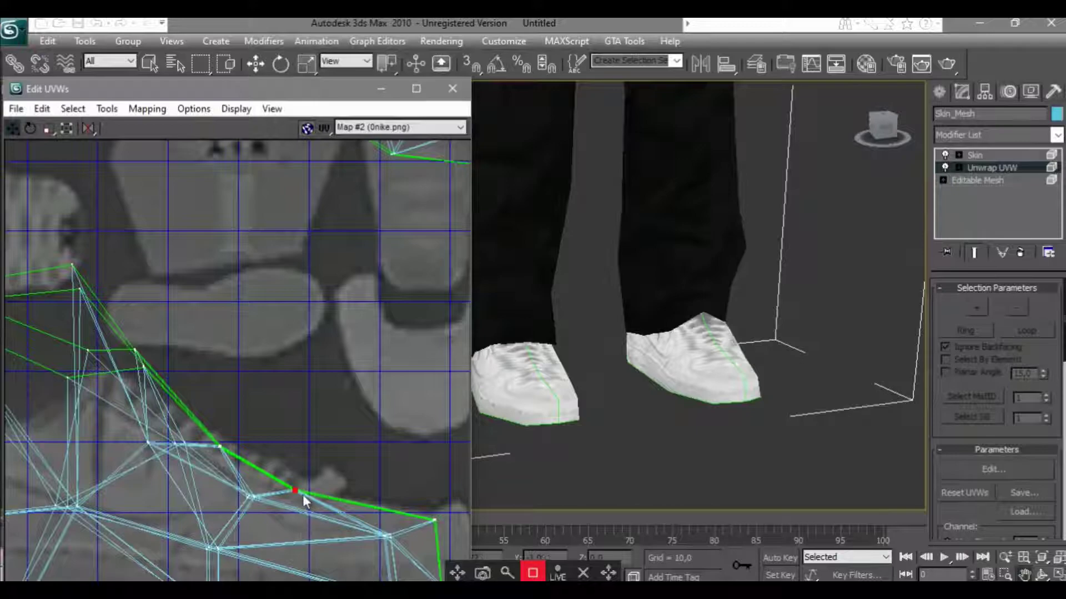
pyautogui.moveTo(300, 490)
pyautogui.mouseDown()
pyautogui.moveTo(294, 477)
pyautogui.moveTo(292, 485)
pyautogui.mouseUp()
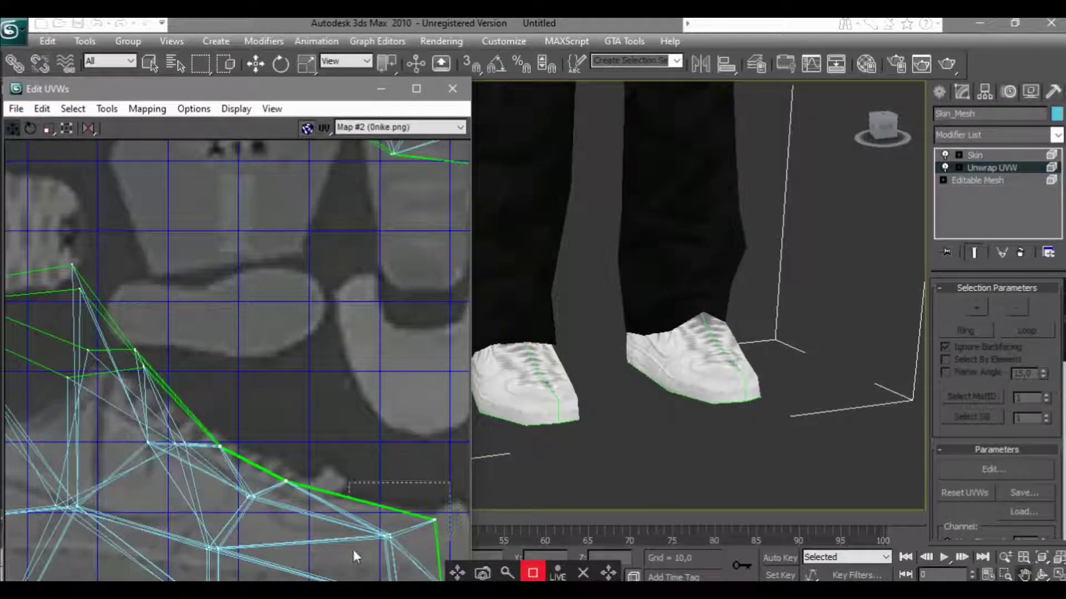
pyautogui.moveTo(435, 523); pyautogui.dragTo(405, 521)
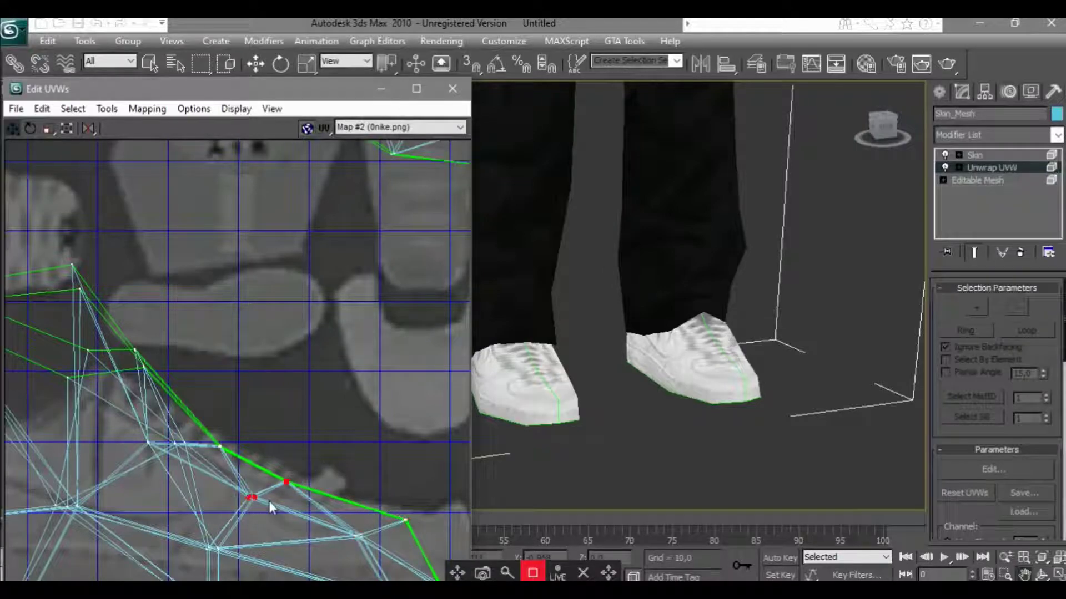
pyautogui.moveTo(292, 485); pyautogui.dragTo(294, 481)
pyautogui.click(256, 468)
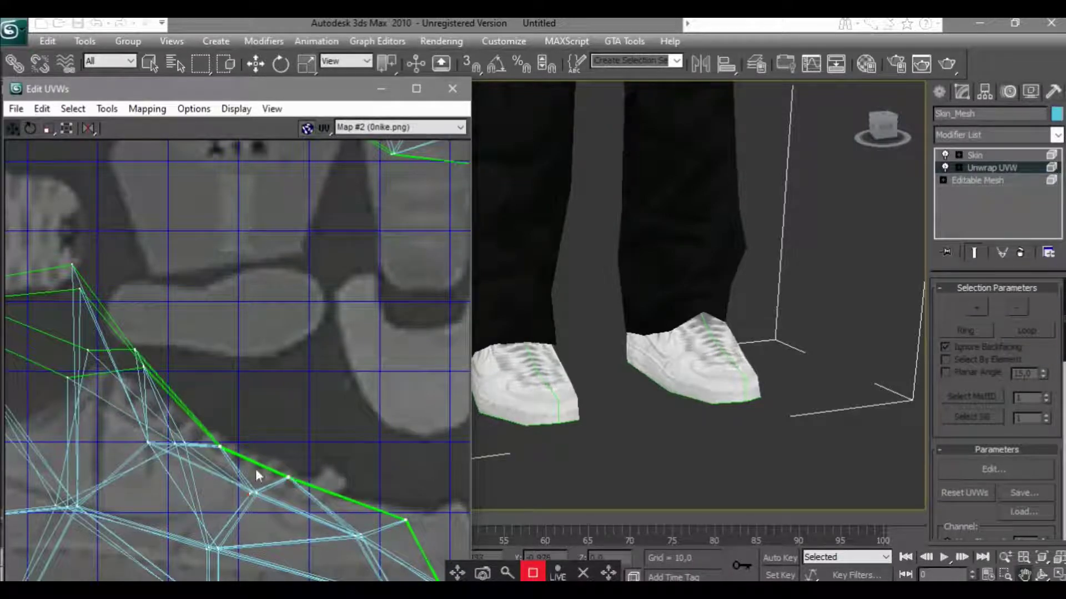
# Raise the remaining seam vertices onto the sole edge, checking the shoe from the side
pyautogui.moveTo(220, 449); pyautogui.dragTo(209, 442)
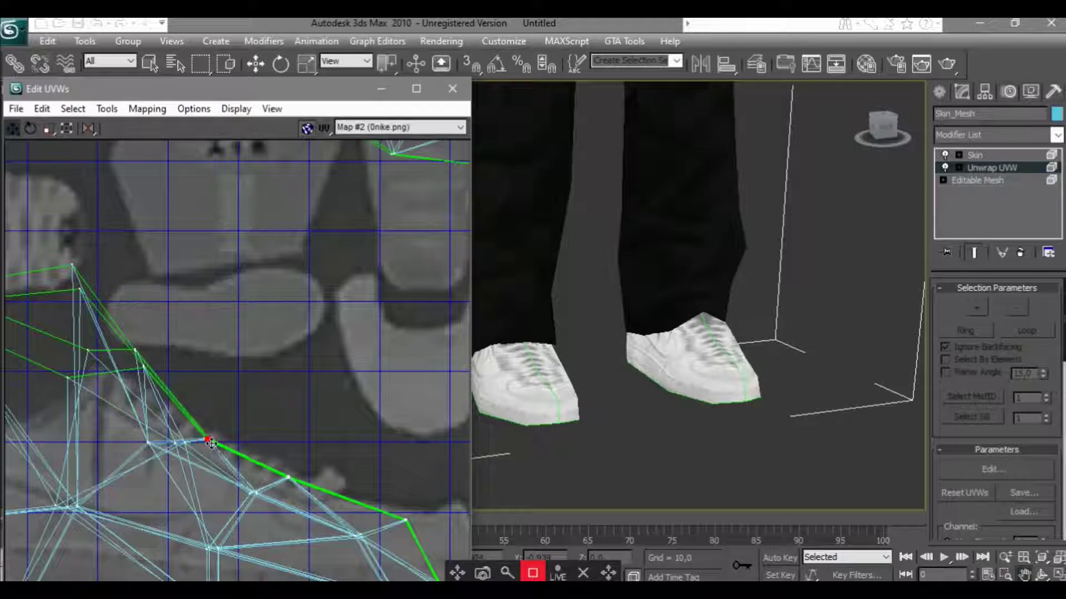
pyautogui.scroll(-5, 171, 388)
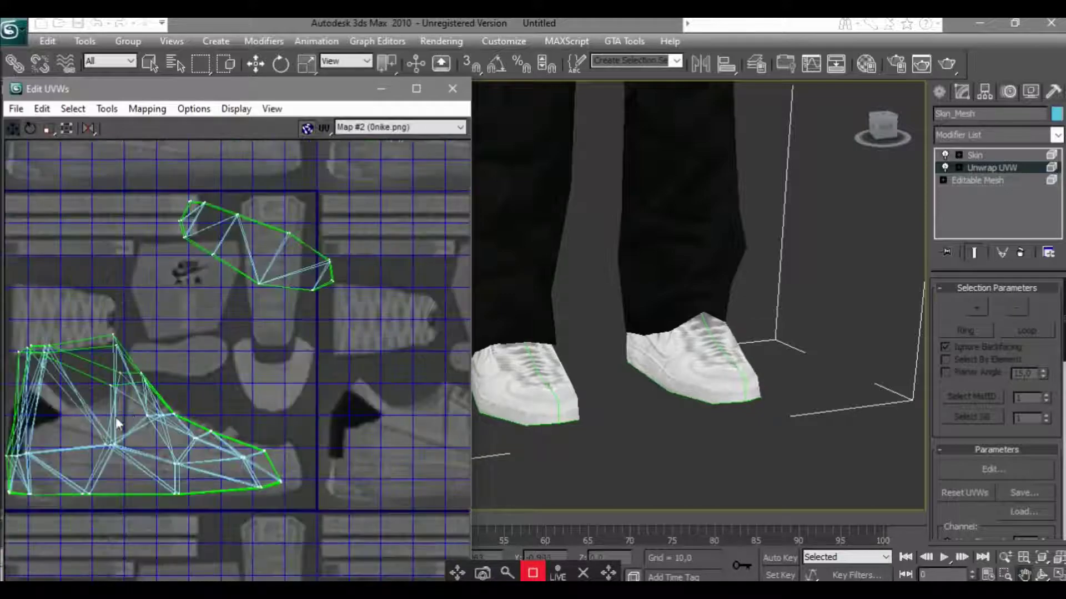
pyautogui.scroll(3, 63, 455)
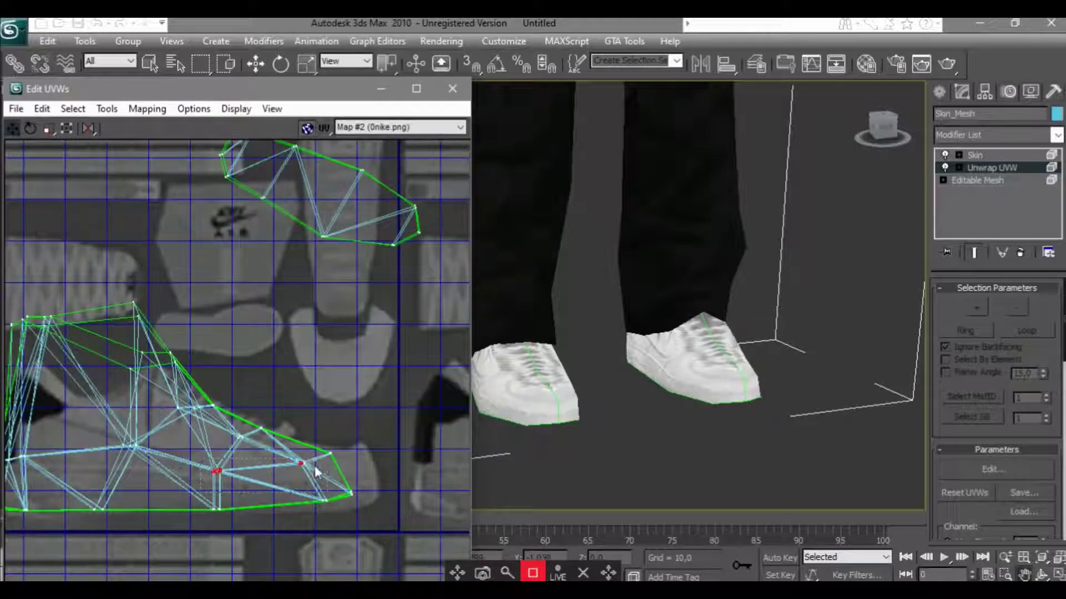
pyautogui.moveTo(297, 465); pyautogui.dragTo(298, 457)
pyautogui.click(315, 411)
pyautogui.click(889, 125)
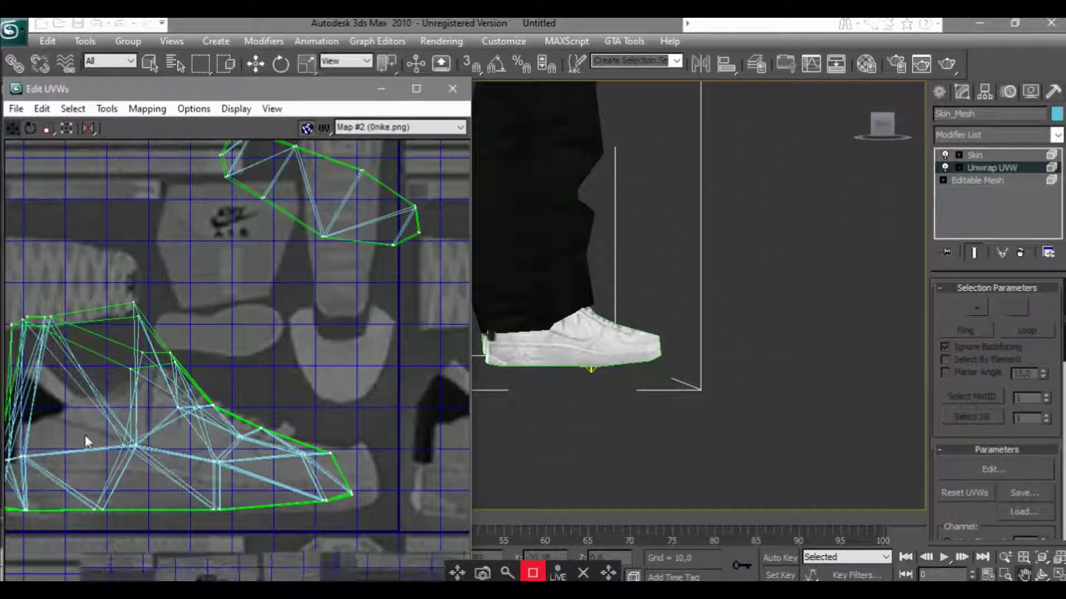
pyautogui.scroll(-2, 84, 435)
pyautogui.scroll(4, 10, 463)
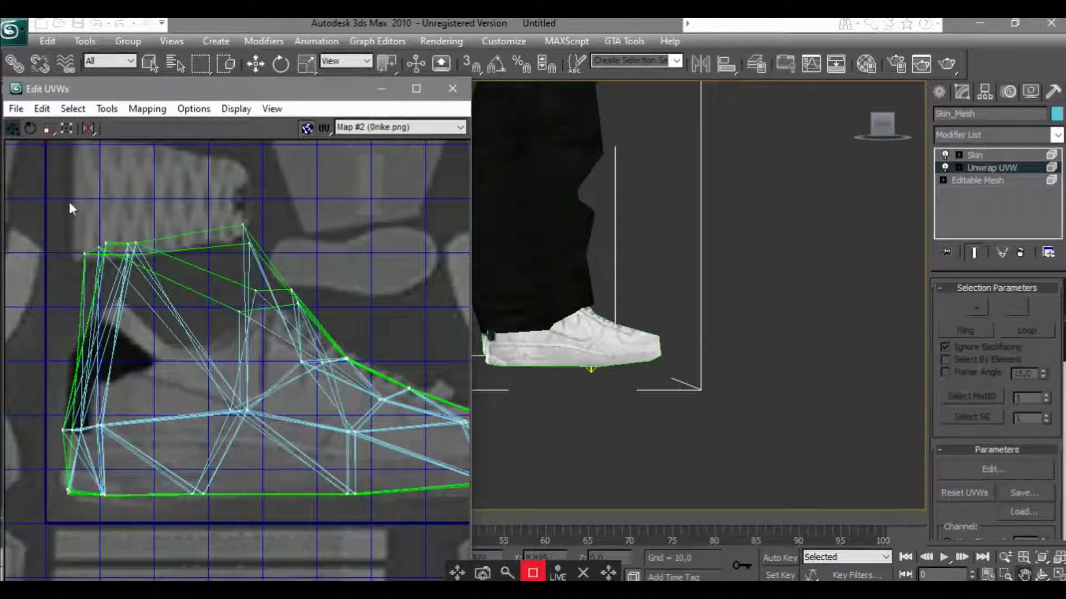
pyautogui.rightClick(992, 167)
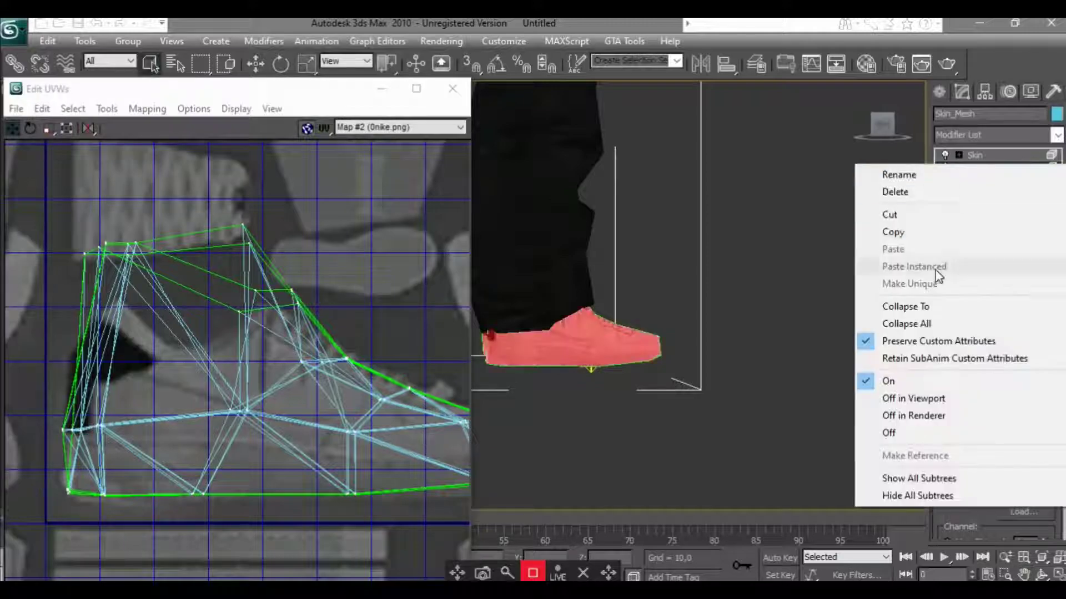
# Collapse the sneaker unwrap into the editable mesh and reselect the character mesh
pyautogui.click(910, 305)
pyautogui.click(771, 325)
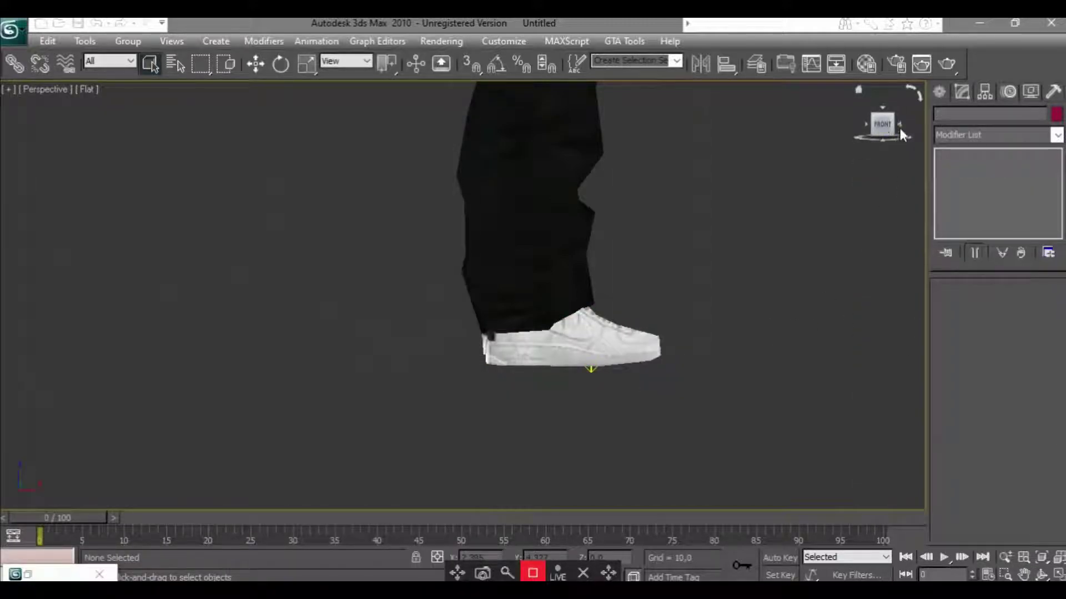
pyautogui.click(899, 125)
pyautogui.scroll(-3, 661, 222)
pyautogui.moveTo(648, 176)
pyautogui.mouseDown(button='middle')
pyautogui.moveTo(596, 271)
pyautogui.moveTo(561, 407)
pyautogui.mouseUp(button='middle')
pyautogui.click(555, 344)
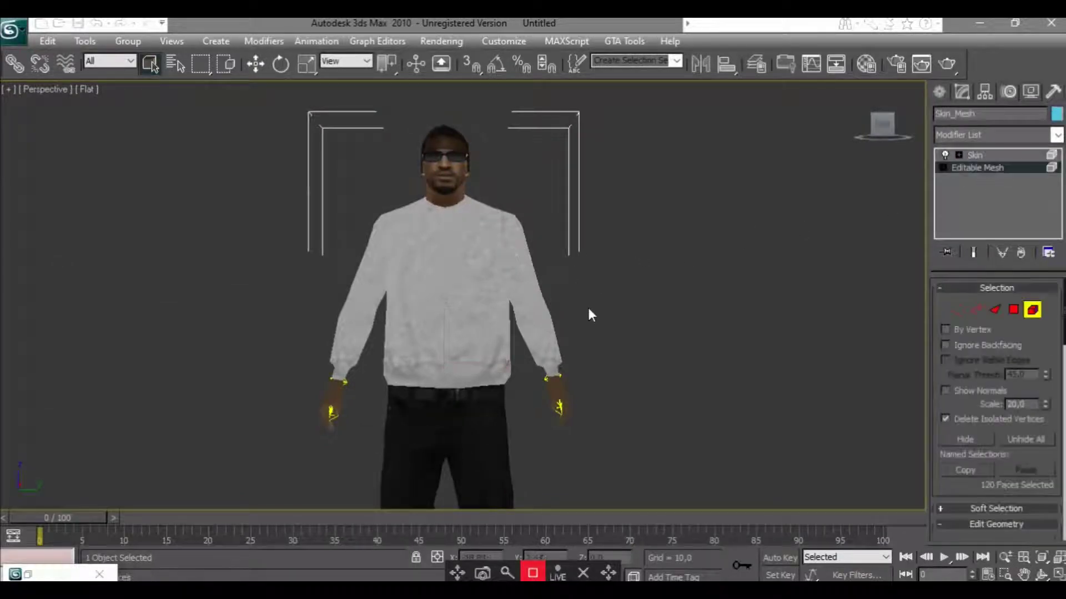
# Select the sweater faces across the torso, lower hem, wrist cuff and collar
pyautogui.moveTo(590, 314); pyautogui.dragTo(305, 240)
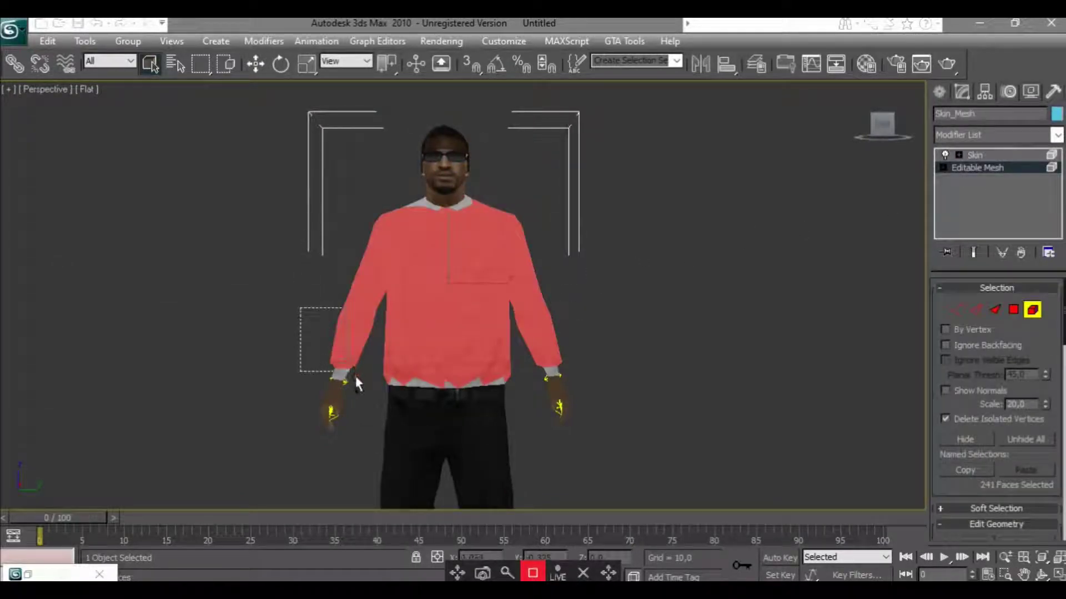
pyautogui.keyDown('ctrl'); pyautogui.moveTo(525, 386); pyautogui.dragTo(358, 506); pyautogui.keyUp('ctrl')
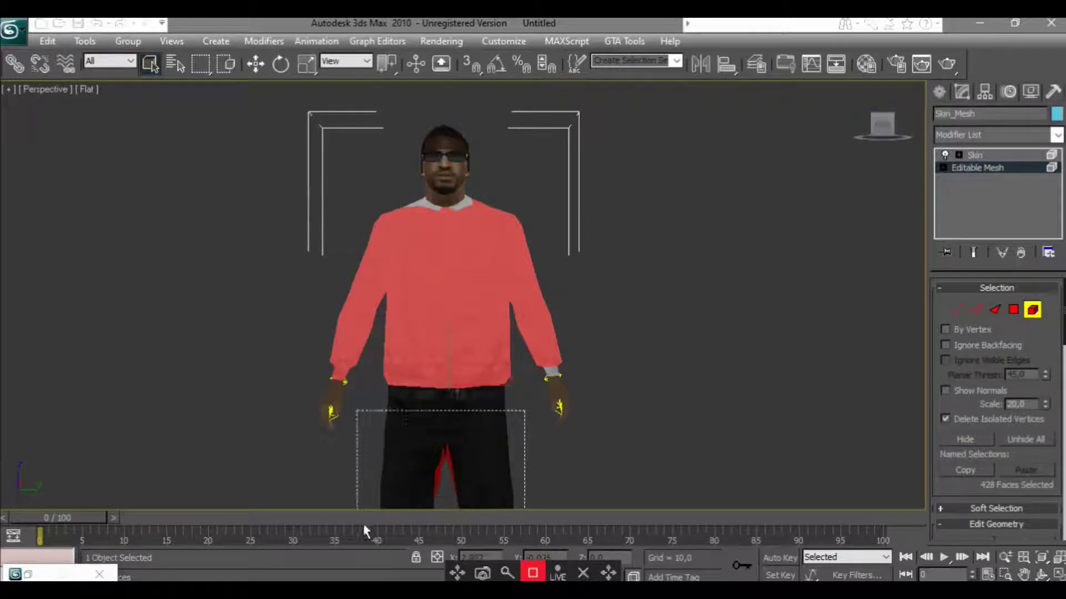
pyautogui.keyDown('ctrl'); pyautogui.click(552, 370); pyautogui.keyUp('ctrl')
pyautogui.keyDown('ctrl'); pyautogui.click(535, 376); pyautogui.keyUp('ctrl')
pyautogui.keyDown('ctrl'); pyautogui.click(484, 218); pyautogui.keyUp('ctrl')
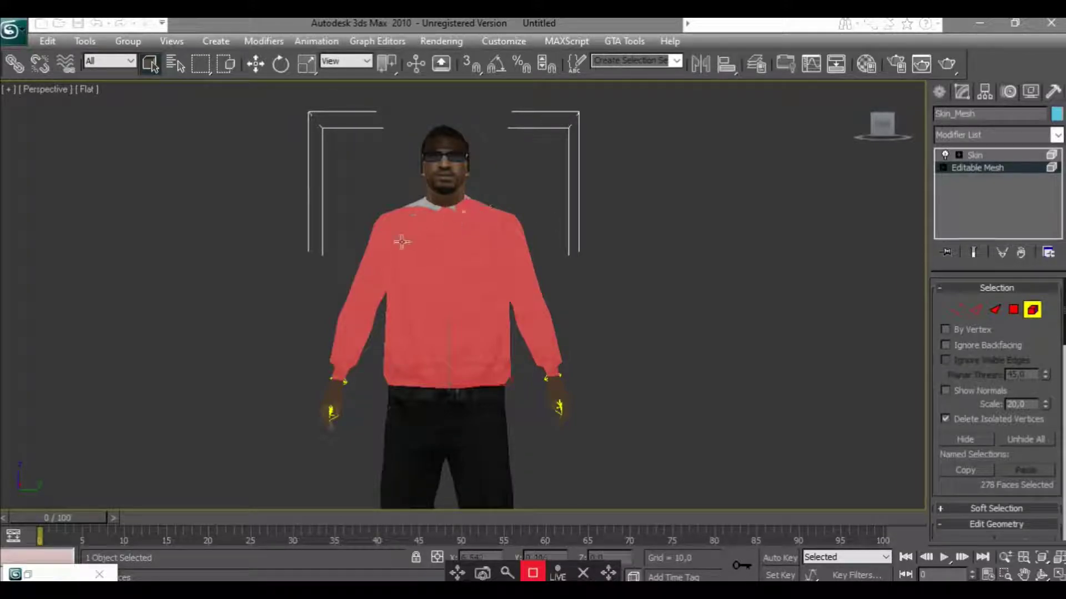
pyautogui.keyDown('alt'); pyautogui.click(427, 202); pyautogui.keyUp('alt')
pyautogui.keyDown('ctrl'); pyautogui.click(428, 204); pyautogui.keyUp('ctrl')
pyautogui.keyDown('ctrl'); pyautogui.moveTo(524, 209); pyautogui.dragTo(492, 195); pyautogui.keyUp('ctrl')
# Orbit around the character to check the 291-face sweater selection from back and below
pyautogui.moveTo(504, 210)
pyautogui.keyDown('alt'); pyautogui.mouseDown(button='middle')
pyautogui.moveTo(638, 216)
pyautogui.moveTo(623, 494)
pyautogui.mouseUp(button='middle'); pyautogui.keyUp('alt')
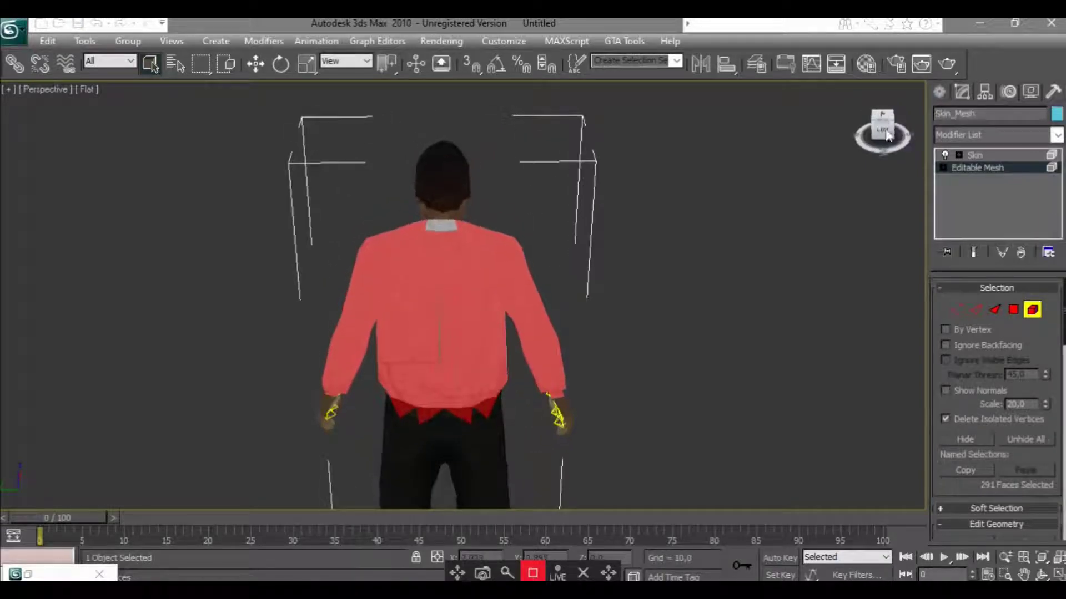
pyautogui.keyDown('alt'); pyautogui.moveTo(524, 456); pyautogui.dragTo(383, 415); pyautogui.keyUp('alt')
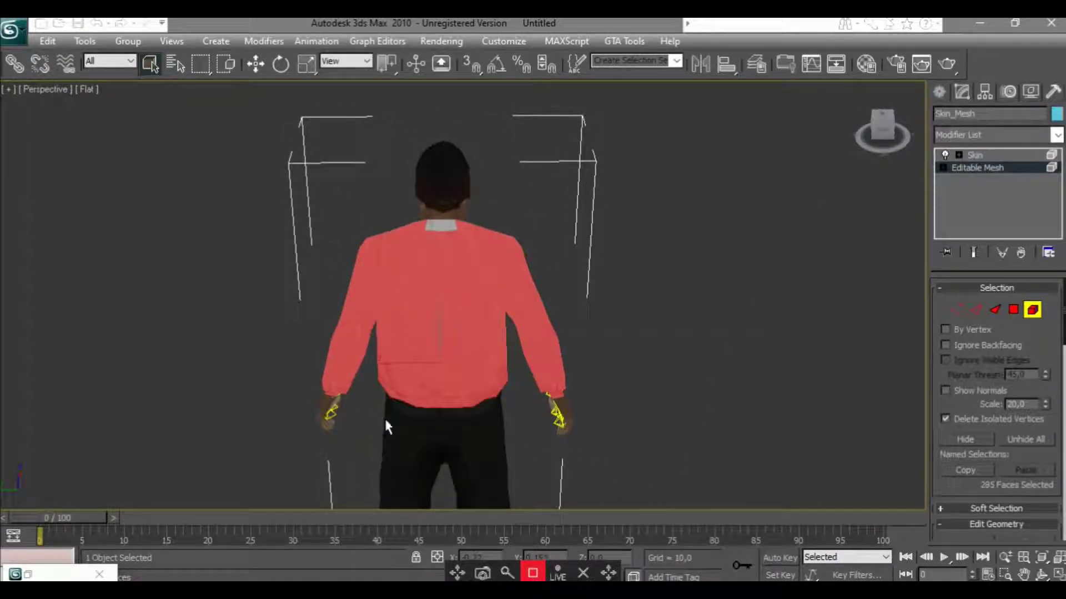
pyautogui.hotkey('ctrl', 'z')
pyautogui.hotkey('shift', 'z')
pyautogui.moveTo(882, 123); pyautogui.dragTo(887, 128)
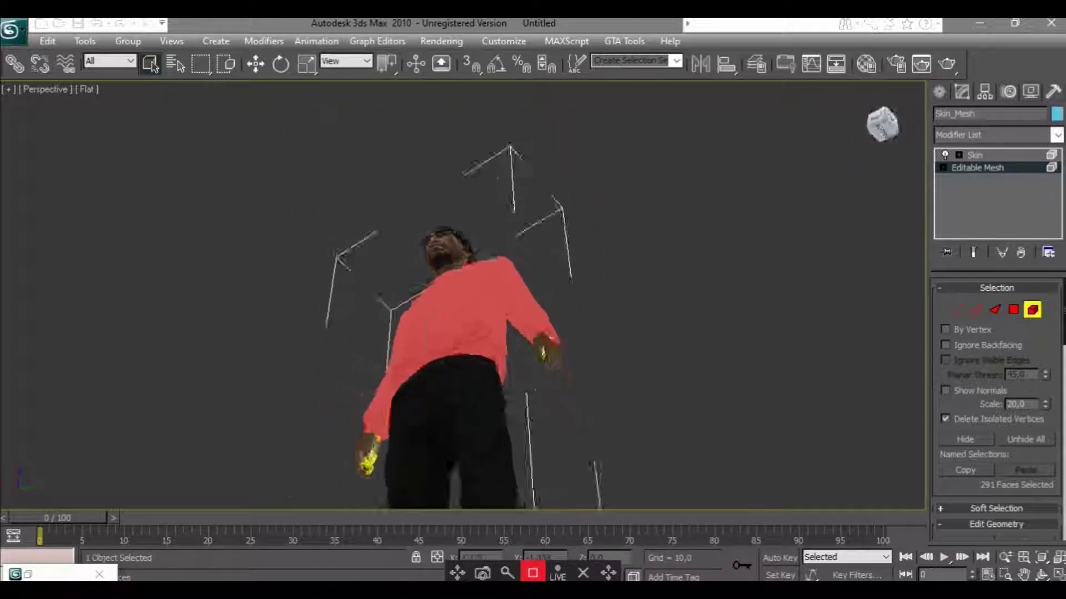
pyautogui.click(886, 128)
pyautogui.hotkey('alt', 'Tab')
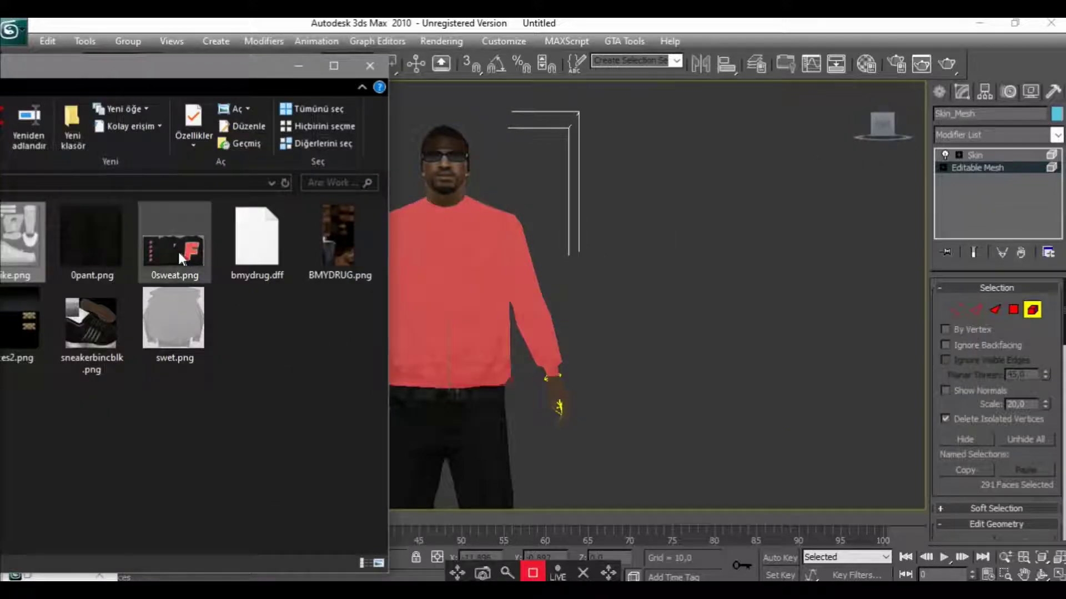
# Apply 0sweat.png to the character and select the entire sweater element
pyautogui.moveTo(174, 249); pyautogui.dragTo(550, 306)
pyautogui.click(885, 250)
pyautogui.press('5')
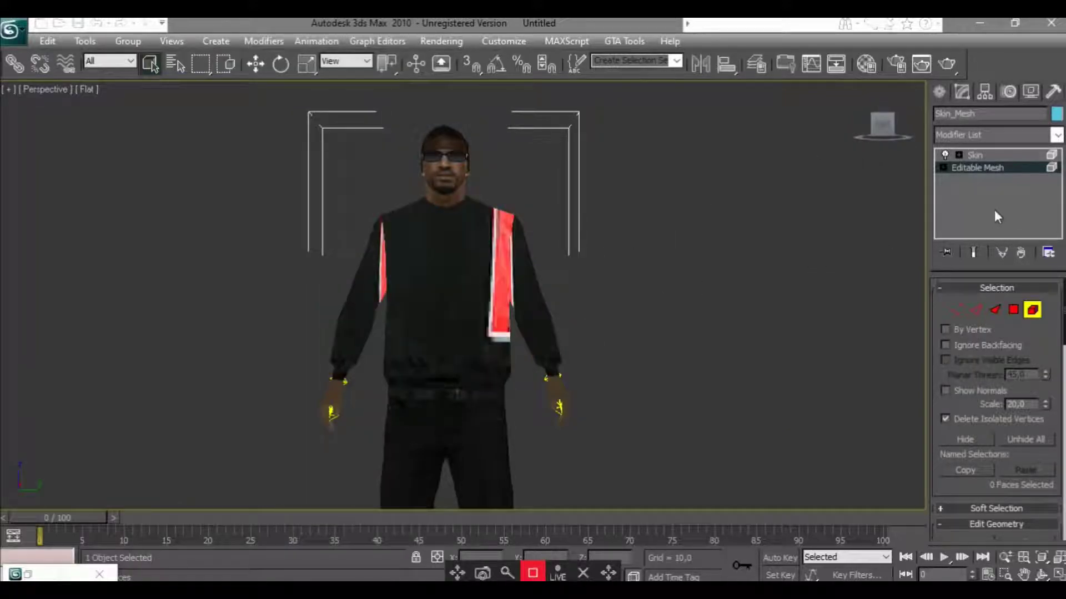
pyautogui.hotkey('ctrl', 'a')
# Add an Unwrap UVW modifier to the sweater and open its UV editor
pyautogui.click(999, 135)
pyautogui.moveTo(1057, 164); pyautogui.dragTo(1057, 478)
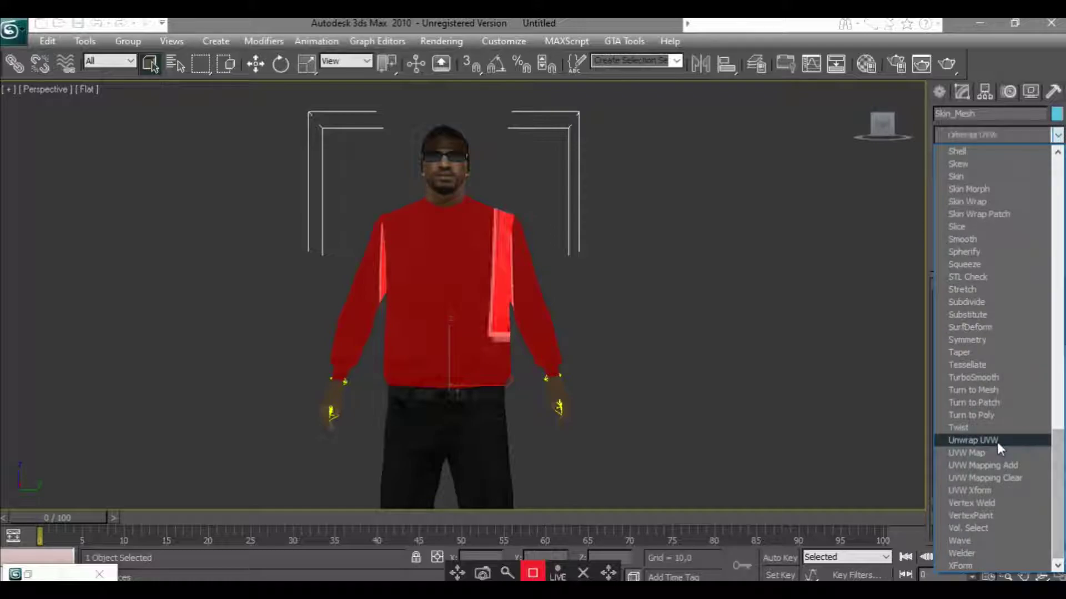
pyautogui.click(997, 440)
pyautogui.click(994, 469)
pyautogui.moveTo(666, 270); pyautogui.dragTo(817, 271, button='middle')
pyautogui.click(1012, 169)
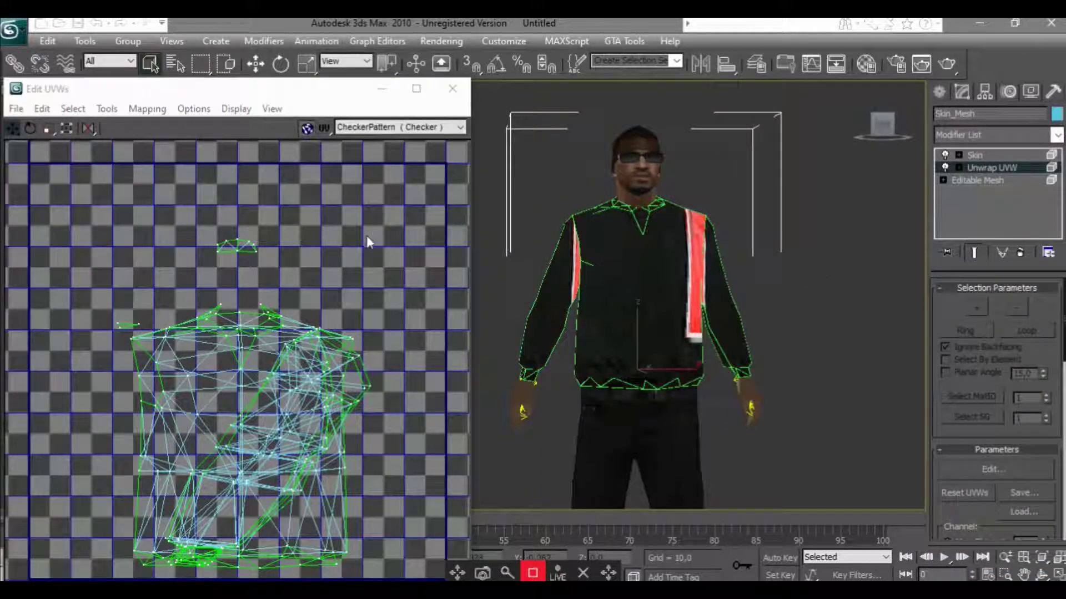
pyautogui.click(73, 109)
pyautogui.click(117, 150)
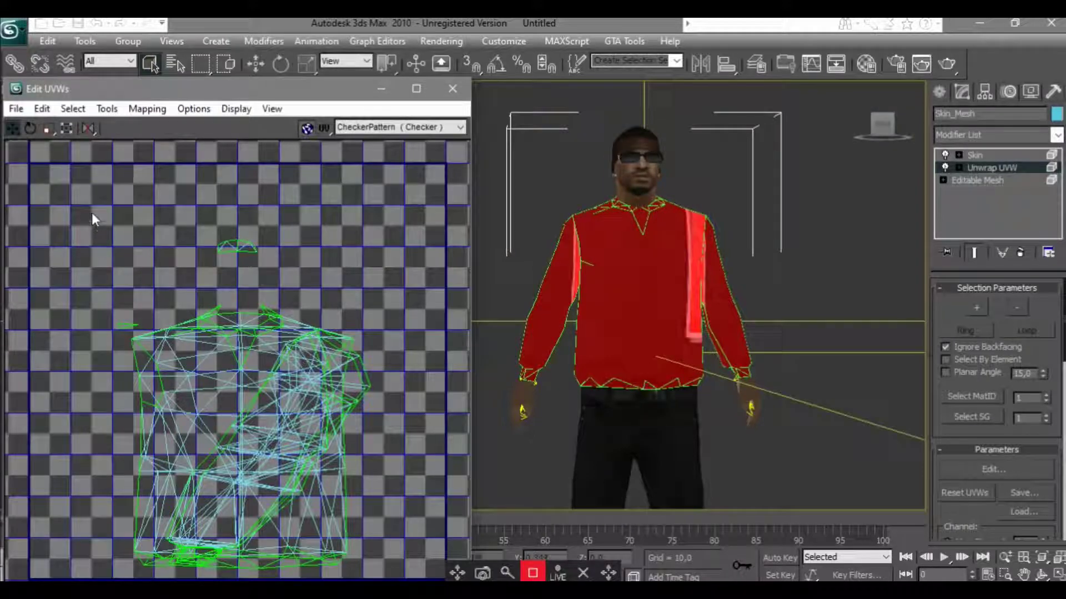
pyautogui.click(995, 172)
# Show Map #3 (0sweat.png) behind the sweater UVs and choose normal mapping
pyautogui.click(262, 109)
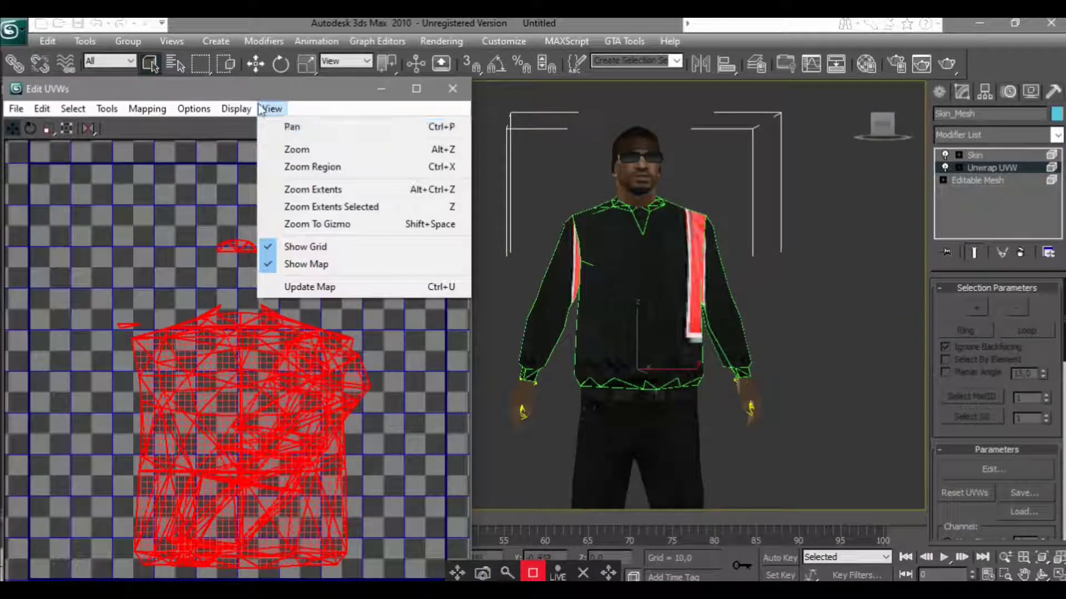
pyautogui.click(383, 127)
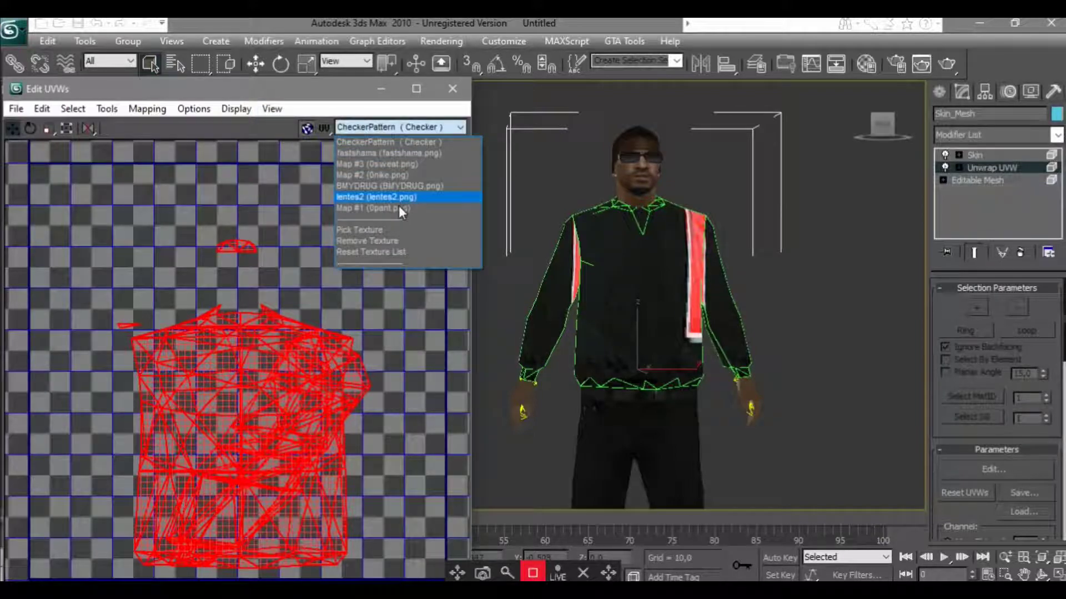
pyautogui.click(392, 166)
pyautogui.click(147, 109)
pyautogui.click(166, 148)
# Remap the sweater UVs into front and back shells with Normal Mapping and hide the grid
pyautogui.click(209, 54)
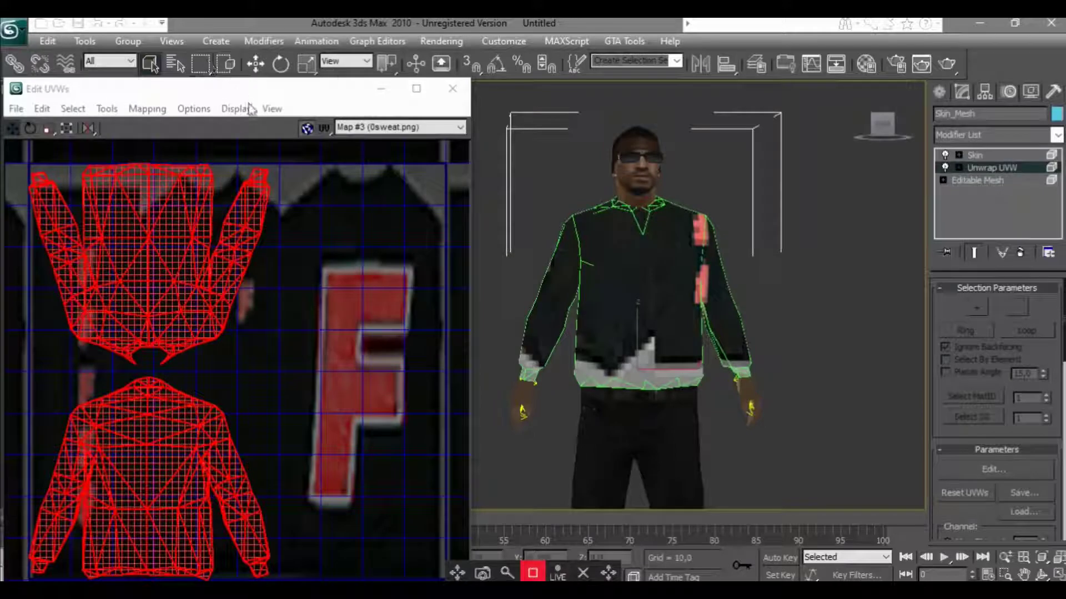
pyautogui.click(272, 109)
pyautogui.click(309, 247)
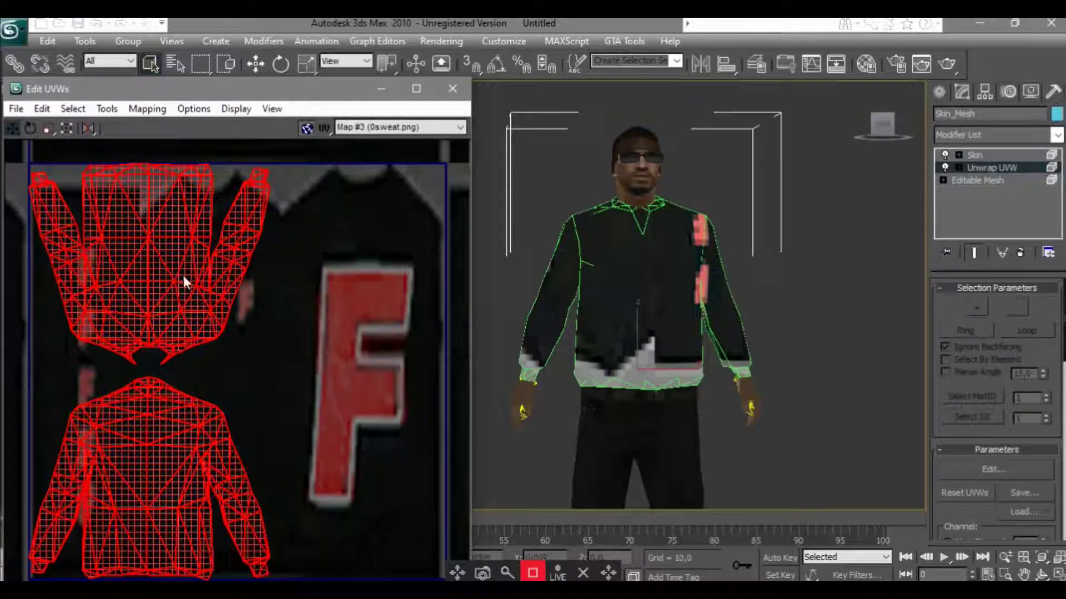
pyautogui.moveTo(289, 367); pyautogui.dragTo(15, 138)
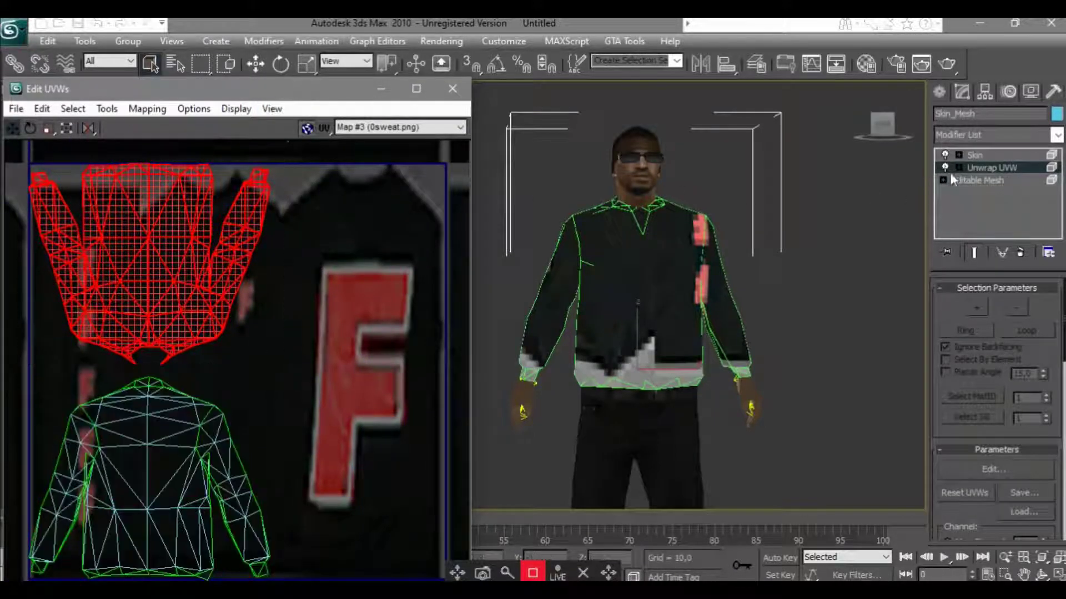
pyautogui.click(983, 171)
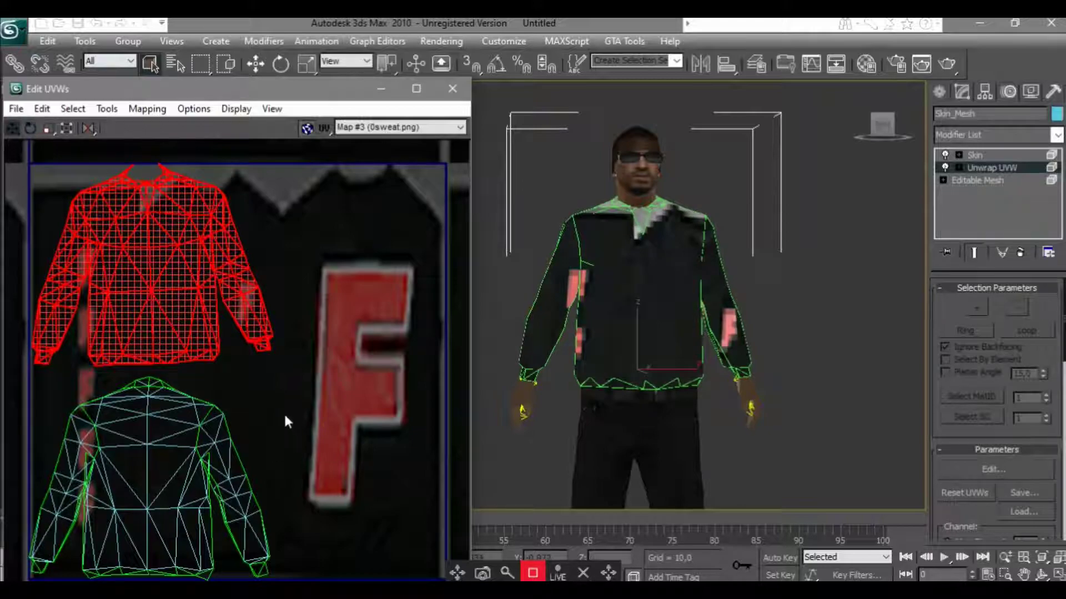
# Move the back shell to the right edge and the front shell down onto the texture
pyautogui.click(115, 545)
pyautogui.moveTo(116, 545); pyautogui.dragTo(511, 543)
pyautogui.click(305, 396)
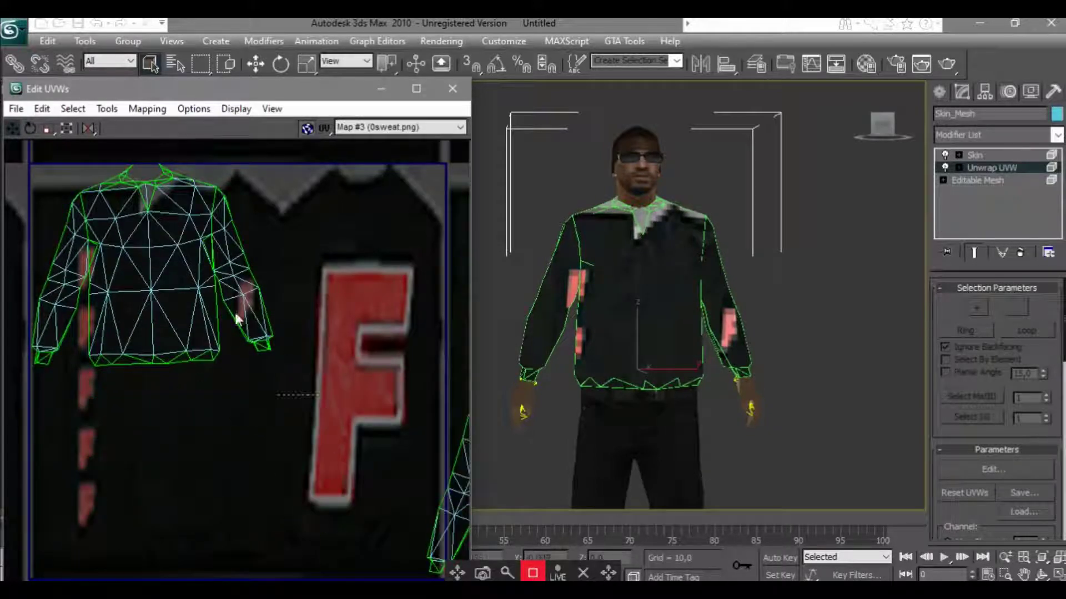
pyautogui.moveTo(8, 156); pyautogui.dragTo(277, 377)
pyautogui.moveTo(150, 266); pyautogui.dragTo(212, 383)
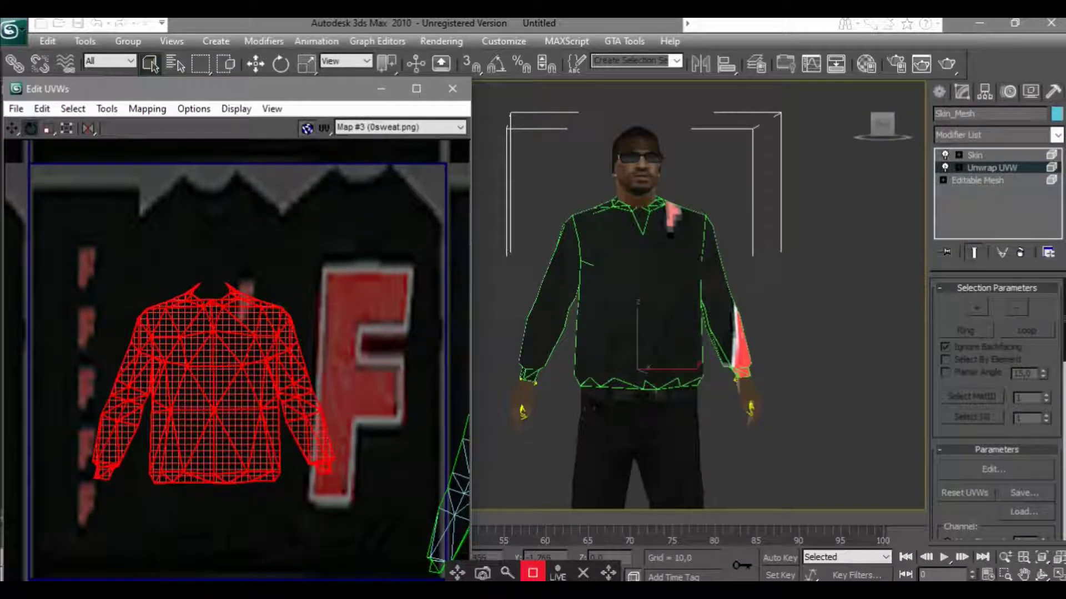
pyautogui.click(102, 219)
# Move both sleeve shells off to the left, clear of the body shell
pyautogui.moveTo(64, 254); pyautogui.dragTo(145, 511)
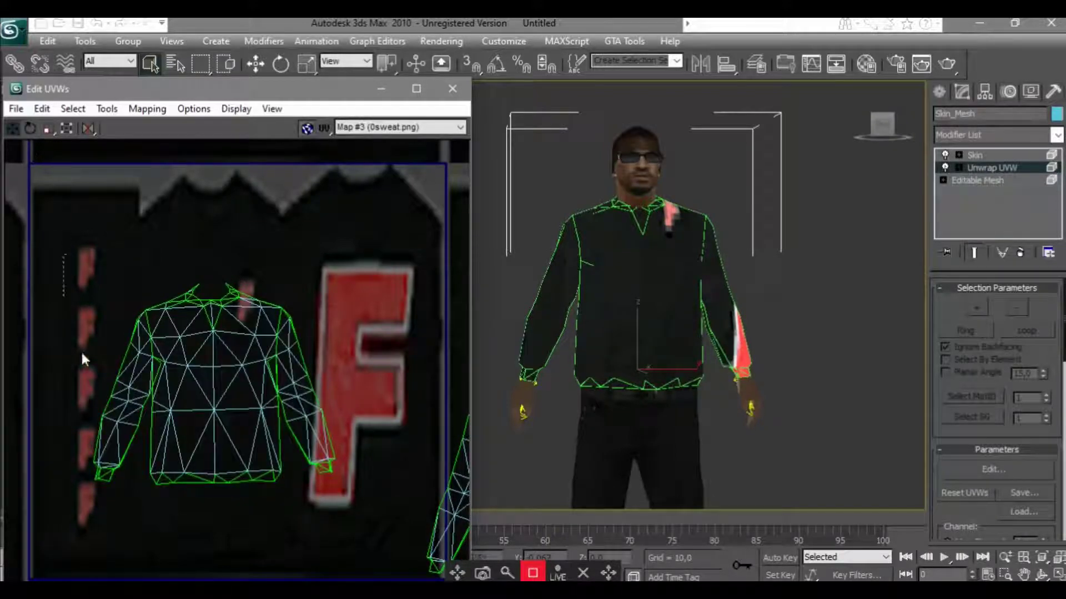
pyautogui.moveTo(126, 405)
pyautogui.mouseDown()
pyautogui.moveTo(101, 384)
pyautogui.moveTo(103, 410)
pyautogui.mouseUp()
pyautogui.moveTo(87, 371)
pyautogui.mouseDown()
pyautogui.moveTo(155, 413)
pyautogui.moveTo(71, 395)
pyautogui.mouseUp()
pyautogui.click(374, 509)
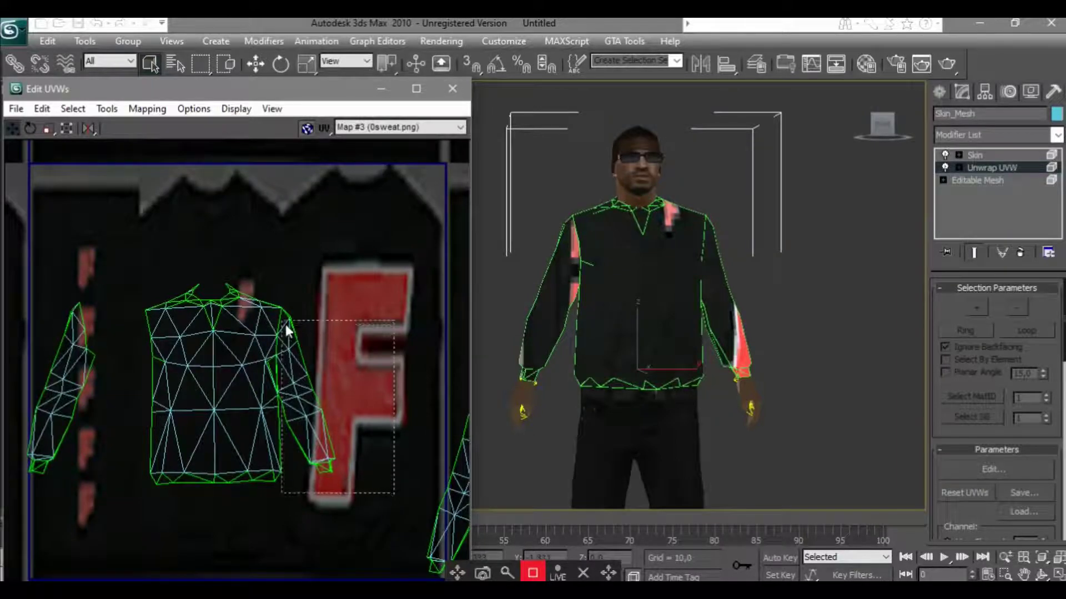
pyautogui.moveTo(302, 328); pyautogui.dragTo(285, 326)
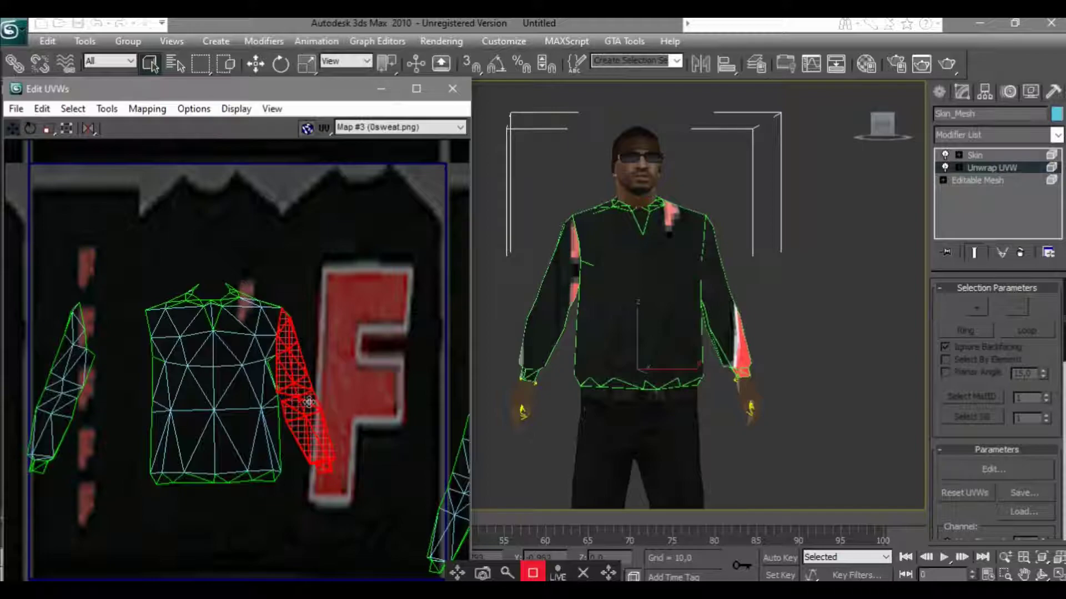
pyautogui.moveTo(305, 402); pyautogui.dragTo(337, 322)
pyautogui.hotkey('ctrl', 'z')
pyautogui.moveTo(289, 340); pyautogui.dragTo(327, 339)
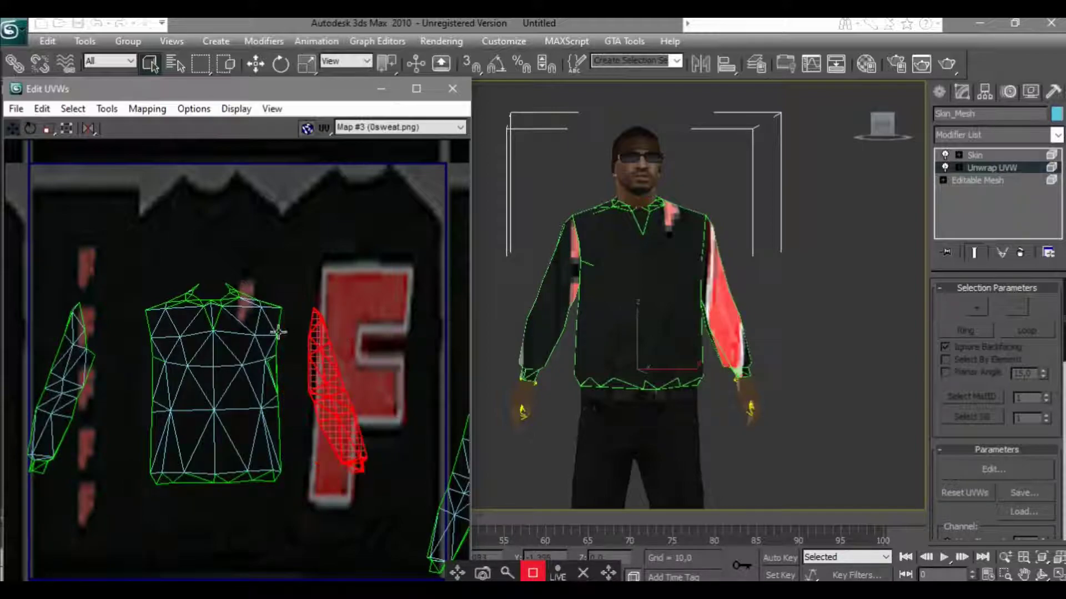
pyautogui.moveTo(349, 391); pyautogui.dragTo(25, 422)
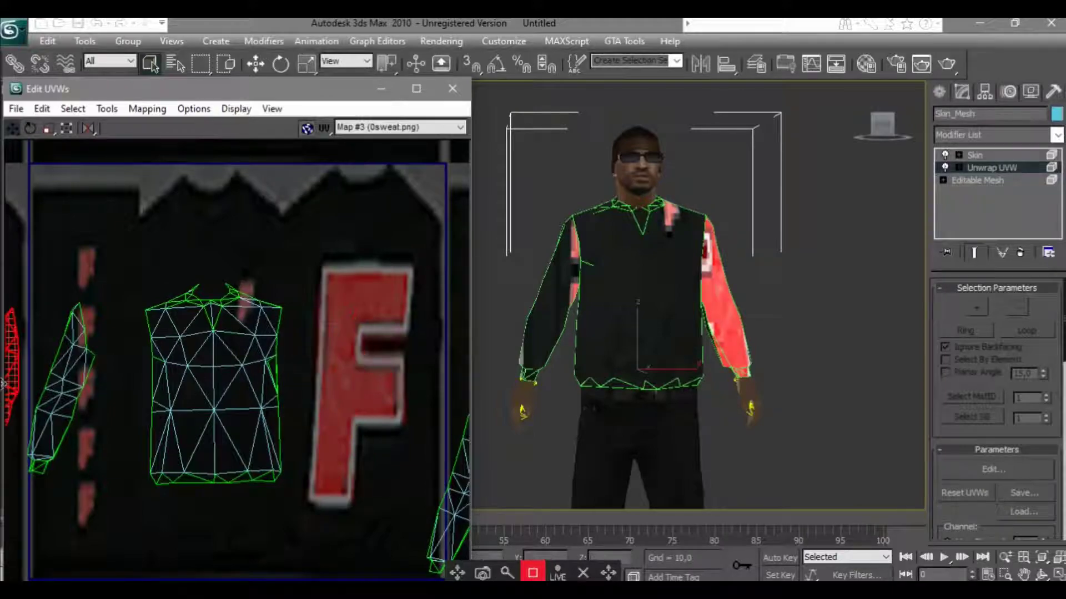
pyautogui.scroll(-2, 33, 435)
pyautogui.moveTo(50, 400); pyautogui.dragTo(16, 383)
# Select the body shell and move it up over the sweatshirt texture
pyautogui.moveTo(258, 355); pyautogui.dragTo(416, 557)
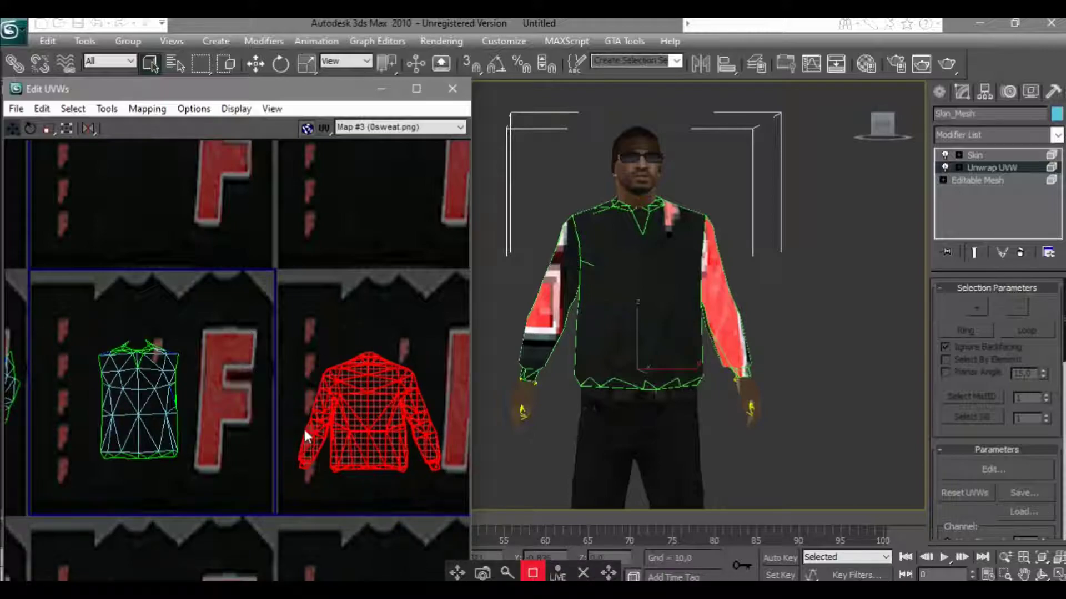
pyautogui.moveTo(194, 471); pyautogui.dragTo(87, 337)
pyautogui.scroll(3, 88, 337)
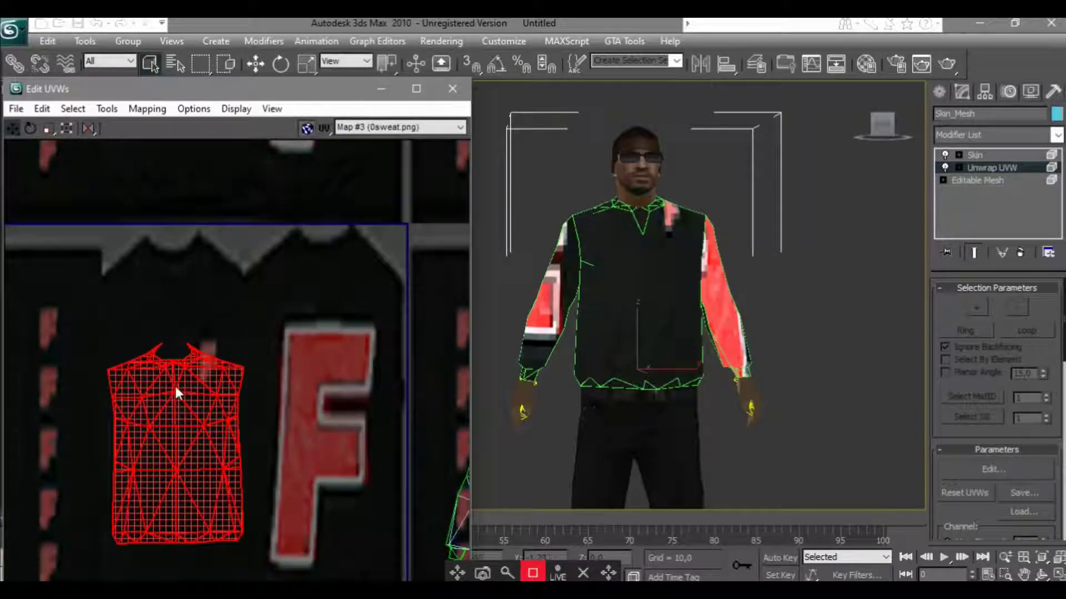
pyautogui.moveTo(177, 392); pyautogui.dragTo(178, 313)
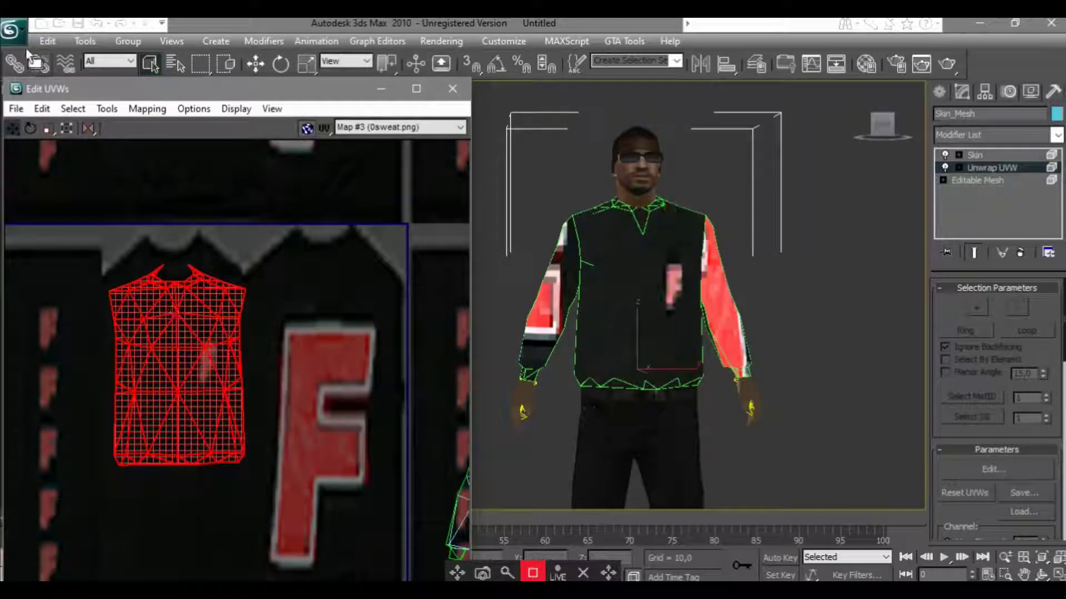
# Freeform-scale the body shell taller and narrower so a small F sits on the chest
pyautogui.click(67, 129)
pyautogui.moveTo(170, 473); pyautogui.dragTo(169, 443, button='middle')
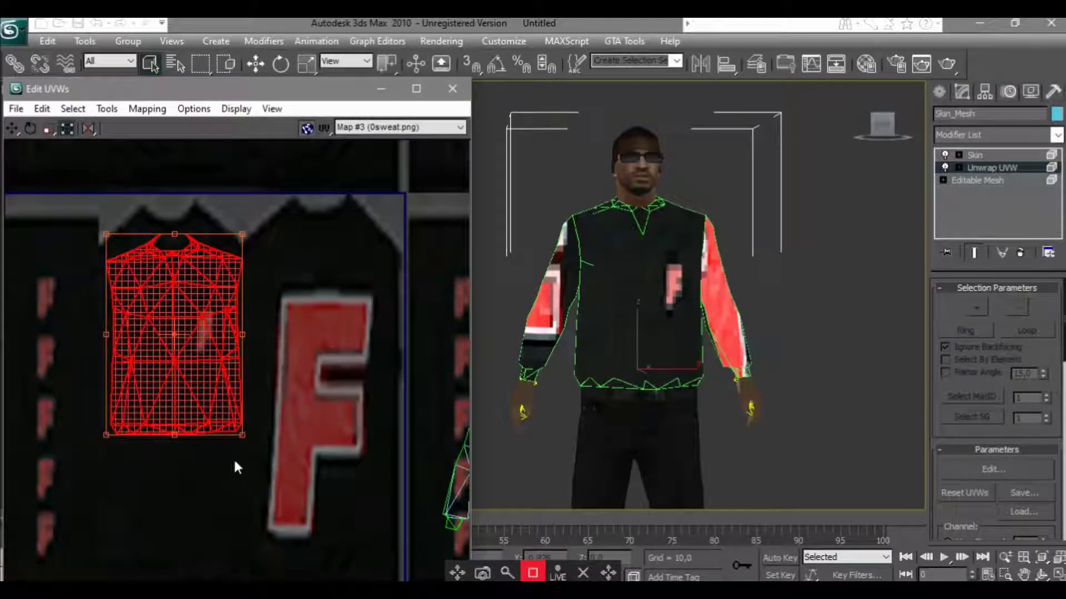
pyautogui.moveTo(242, 436); pyautogui.dragTo(271, 561)
pyautogui.scroll(-2, 231, 563)
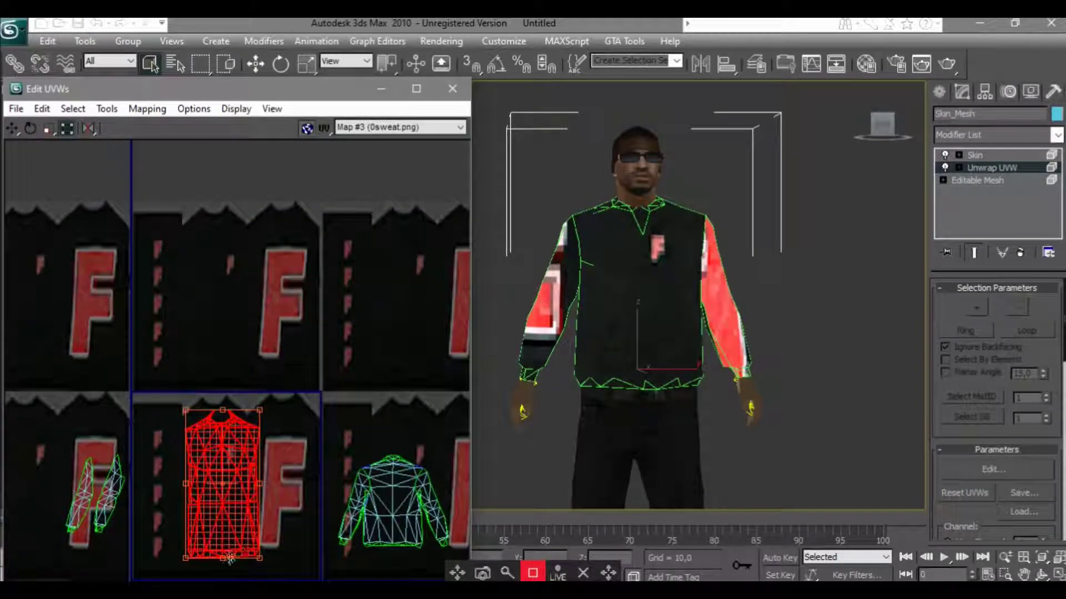
pyautogui.scroll(2, 231, 557)
pyautogui.moveTo(157, 541); pyautogui.dragTo(148, 559)
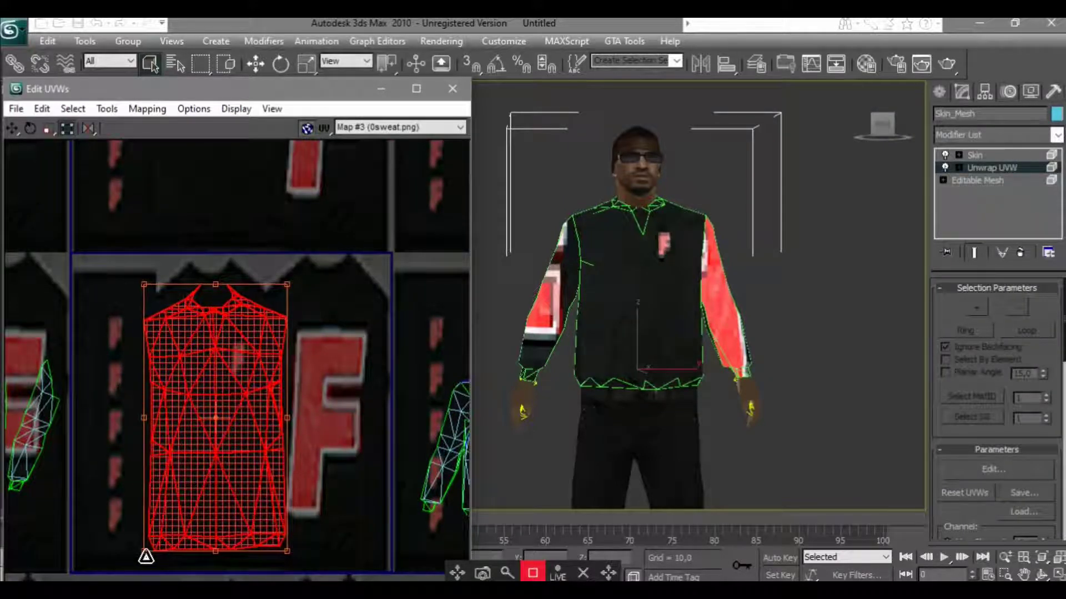
pyautogui.moveTo(148, 559); pyautogui.dragTo(143, 557)
pyautogui.moveTo(290, 557); pyautogui.dragTo(283, 558)
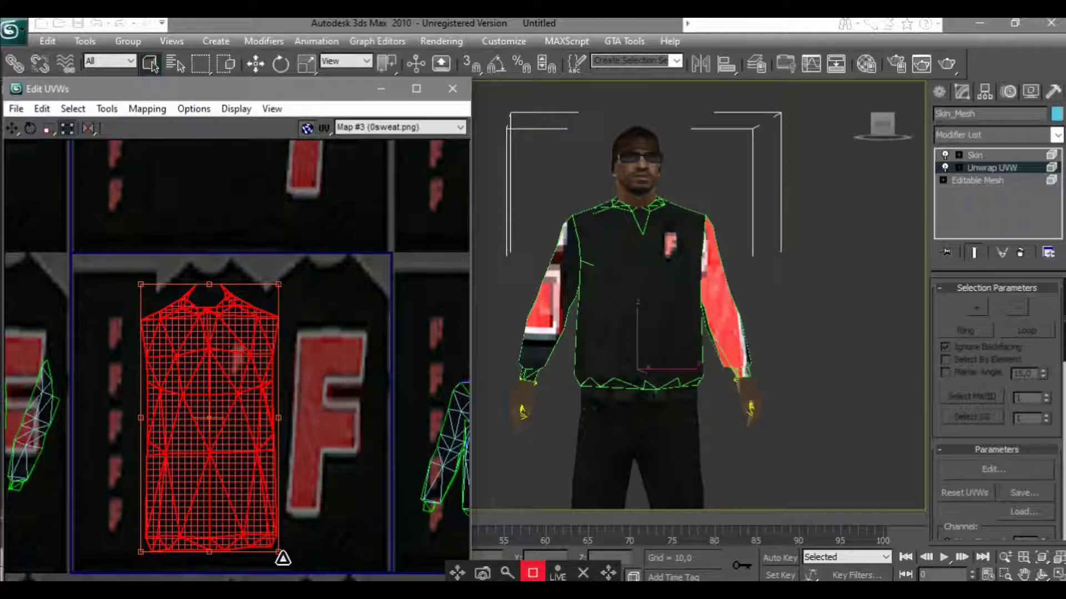
pyautogui.click(281, 277)
pyautogui.scroll(-3, 280, 277)
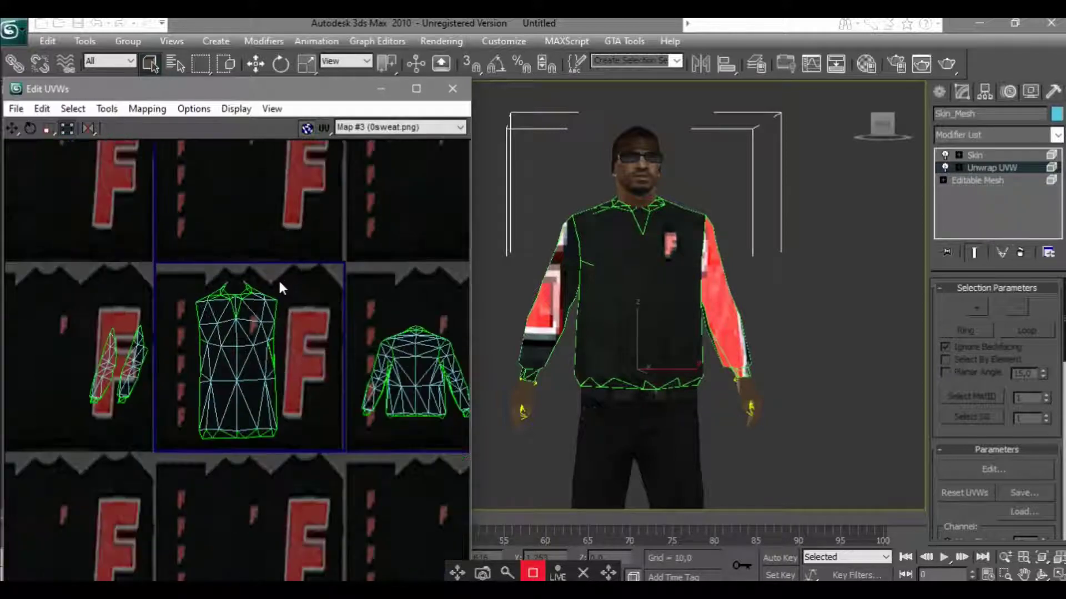
# Move the back shell's left sleeve clear of it and pull stray vertices onto the sleeve edge
pyautogui.scroll(3, 481, 390)
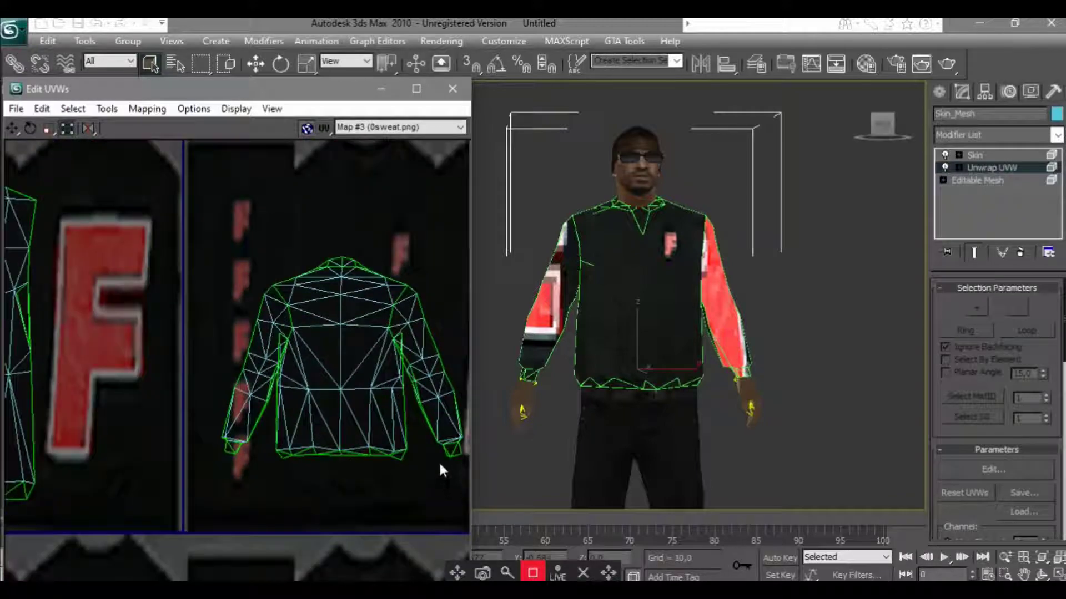
pyautogui.moveTo(192, 474); pyautogui.dragTo(278, 308)
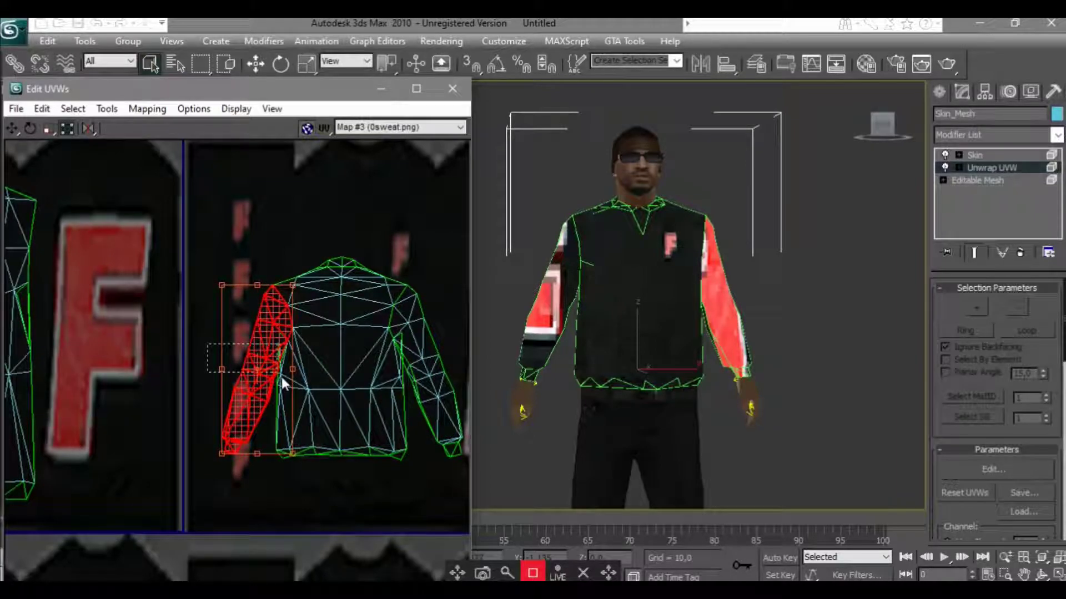
pyautogui.moveTo(259, 366); pyautogui.dragTo(243, 365)
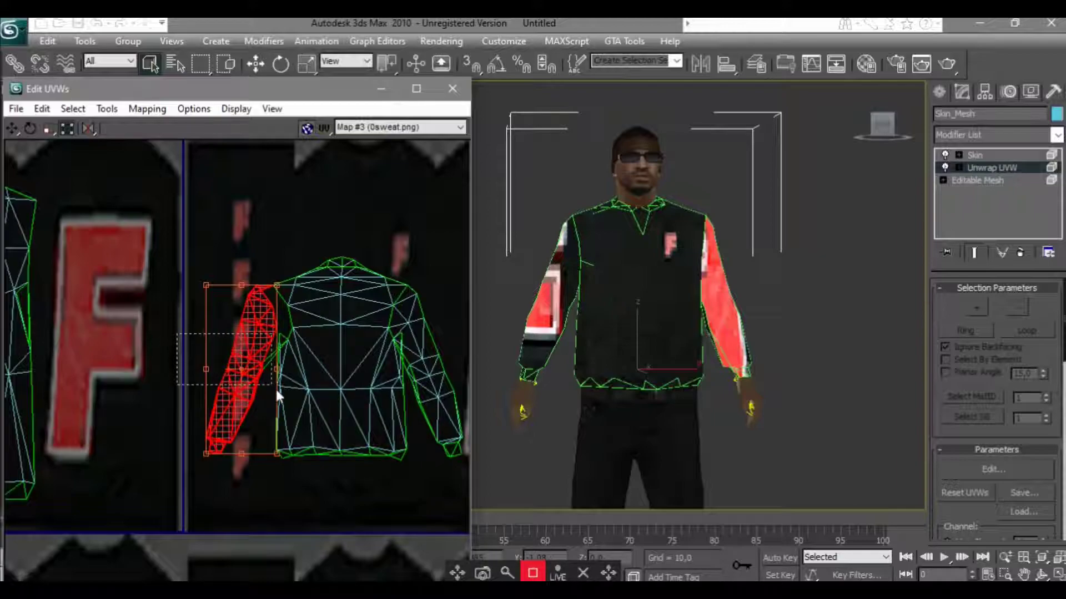
pyautogui.moveTo(251, 376); pyautogui.dragTo(187, 373)
pyautogui.click(72, 108)
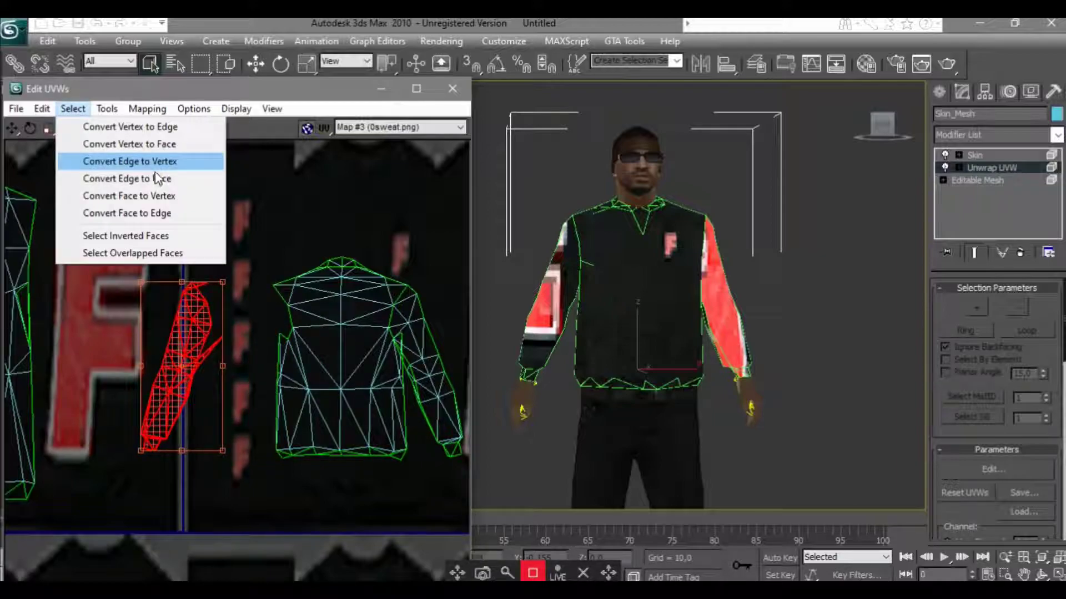
pyautogui.click(160, 178)
pyautogui.click(210, 289)
pyautogui.moveTo(210, 289); pyautogui.dragTo(203, 289)
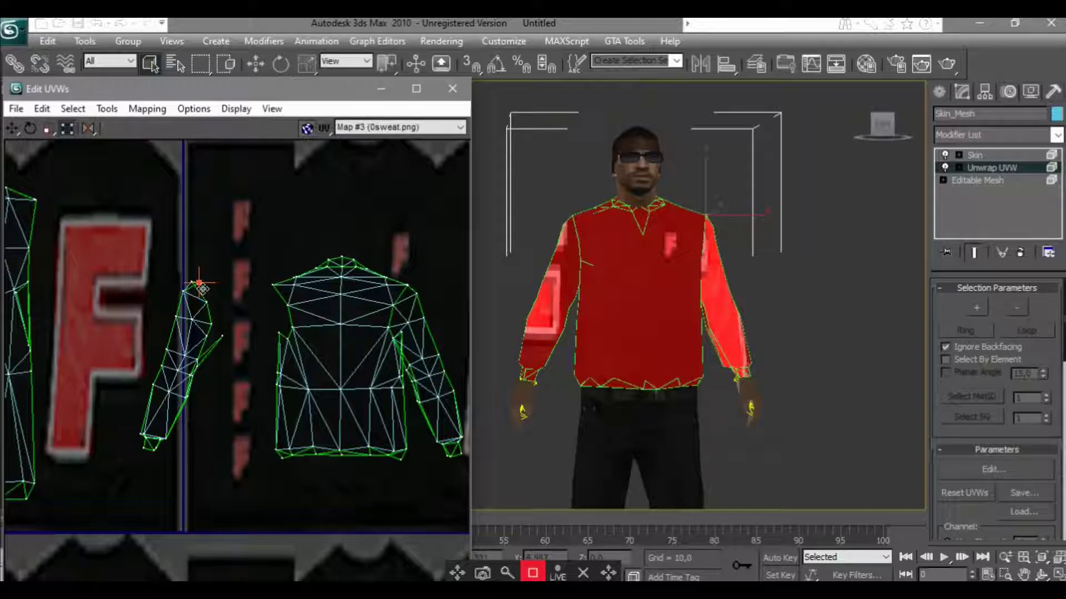
pyautogui.click(222, 336)
pyautogui.moveTo(222, 337); pyautogui.dragTo(211, 328)
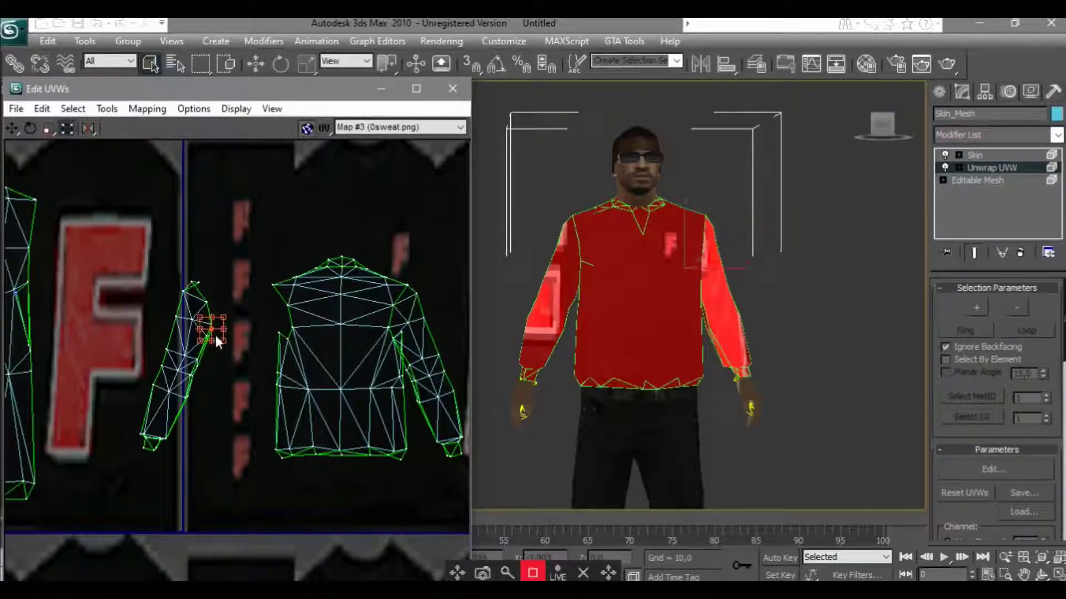
# Select the back shell's right shoulder and detach the right sleeve from it
pyautogui.moveTo(233, 245); pyautogui.dragTo(98, 500)
pyautogui.click(395, 245)
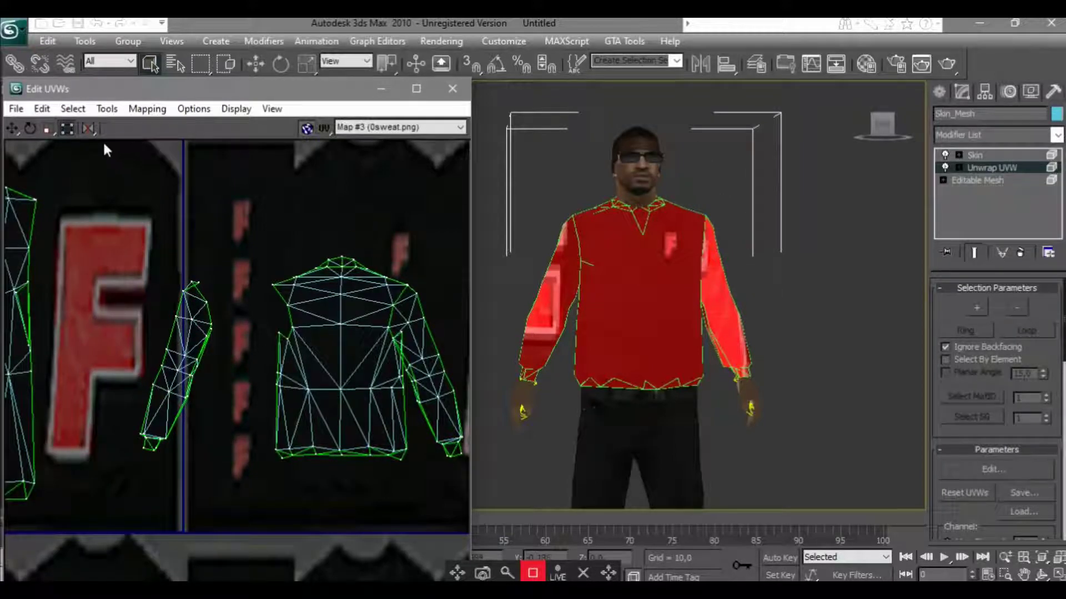
pyautogui.click(73, 109)
pyautogui.click(97, 146)
pyautogui.moveTo(446, 291); pyautogui.dragTo(412, 326)
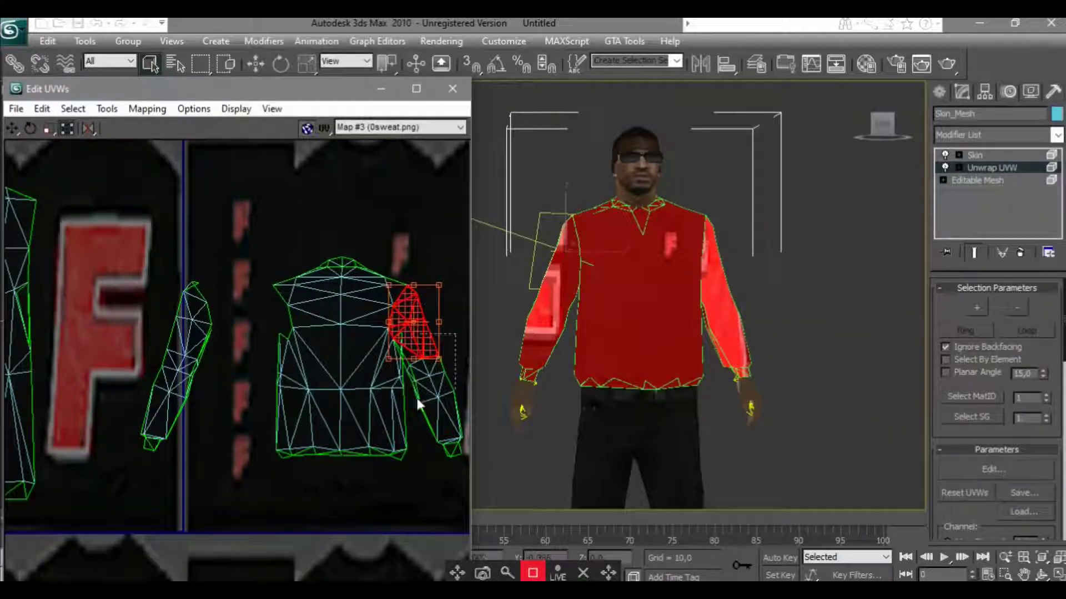
pyautogui.moveTo(417, 404)
pyautogui.keyDown('ctrl'); pyautogui.mouseDown()
pyautogui.moveTo(476, 378)
pyautogui.moveTo(293, 377)
pyautogui.mouseUp(); pyautogui.keyUp('ctrl')
# Move the sleeve cluster to the lower left and select the back torso cluster
pyautogui.moveTo(242, 329); pyautogui.dragTo(138, 329)
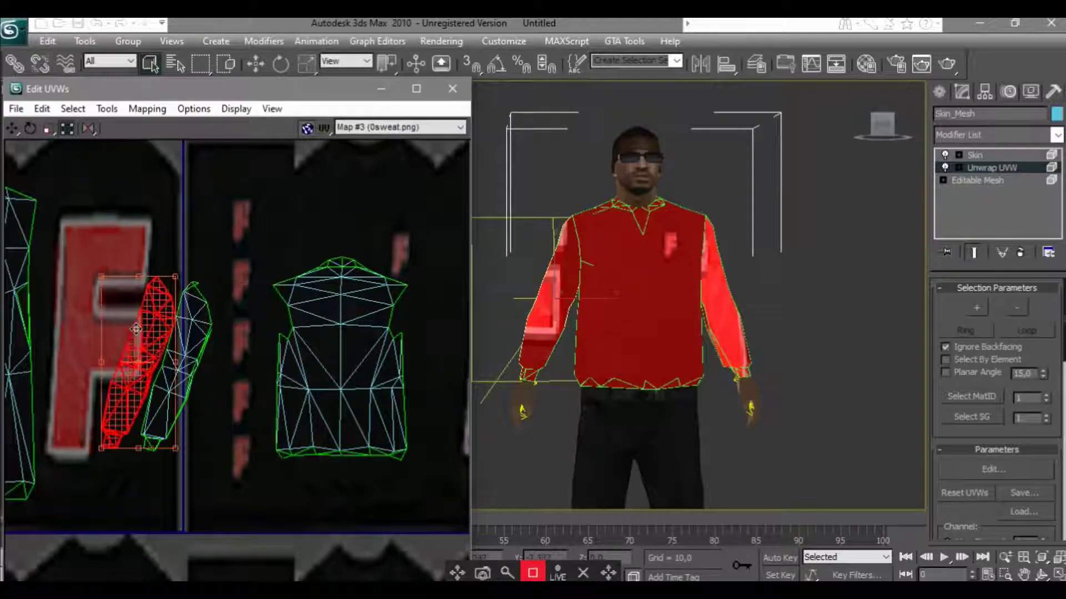
pyautogui.scroll(-3, 139, 330)
pyautogui.scroll(-2, 178, 422)
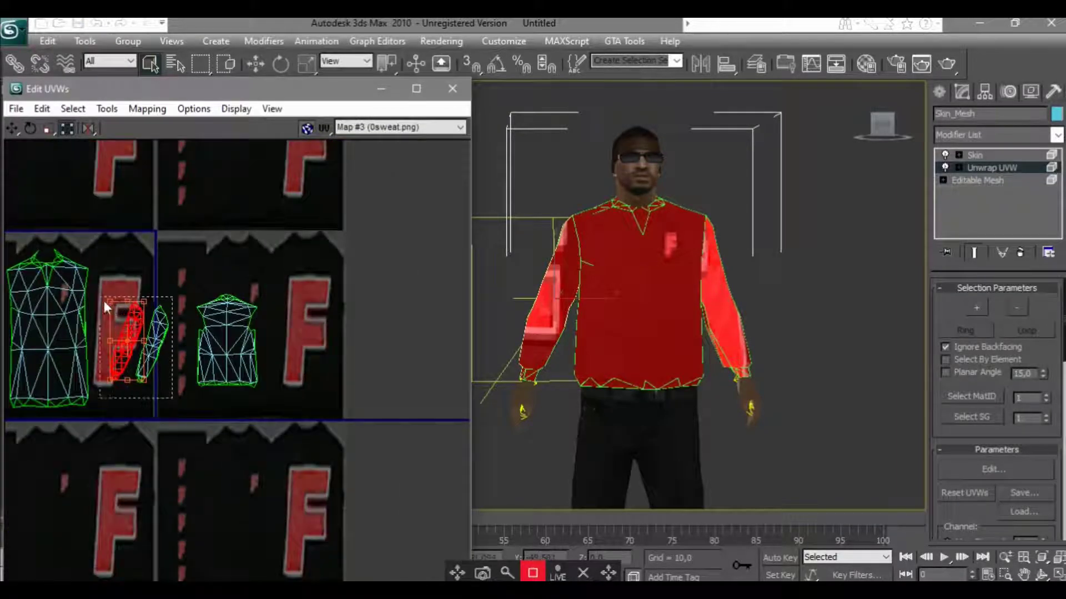
pyautogui.moveTo(154, 326); pyautogui.dragTo(38, 447)
pyautogui.scroll(3, 128, 355)
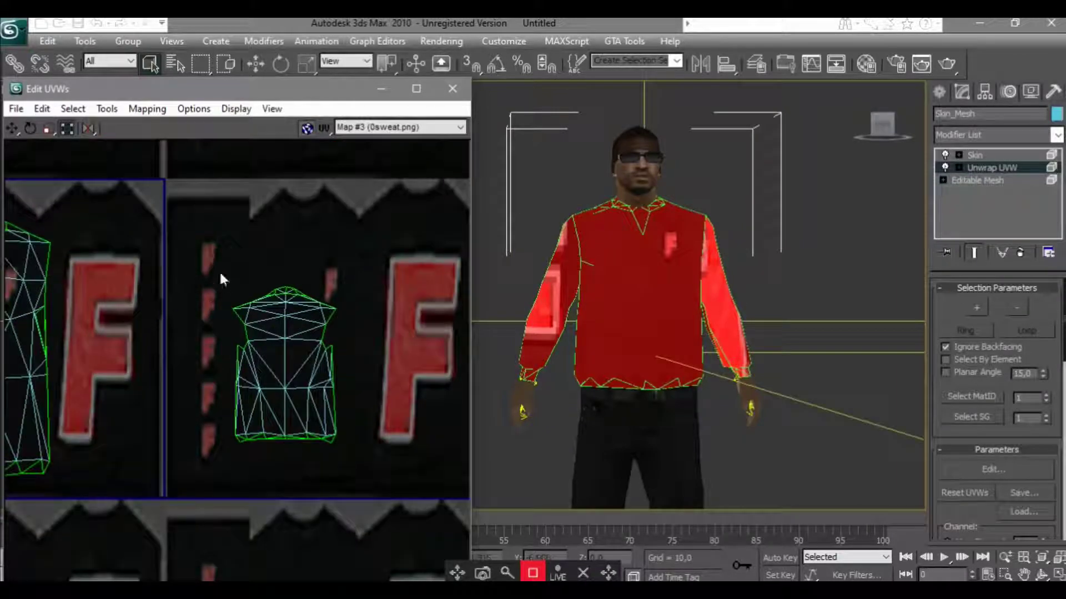
pyautogui.moveTo(308, 440); pyautogui.dragTo(311, 442)
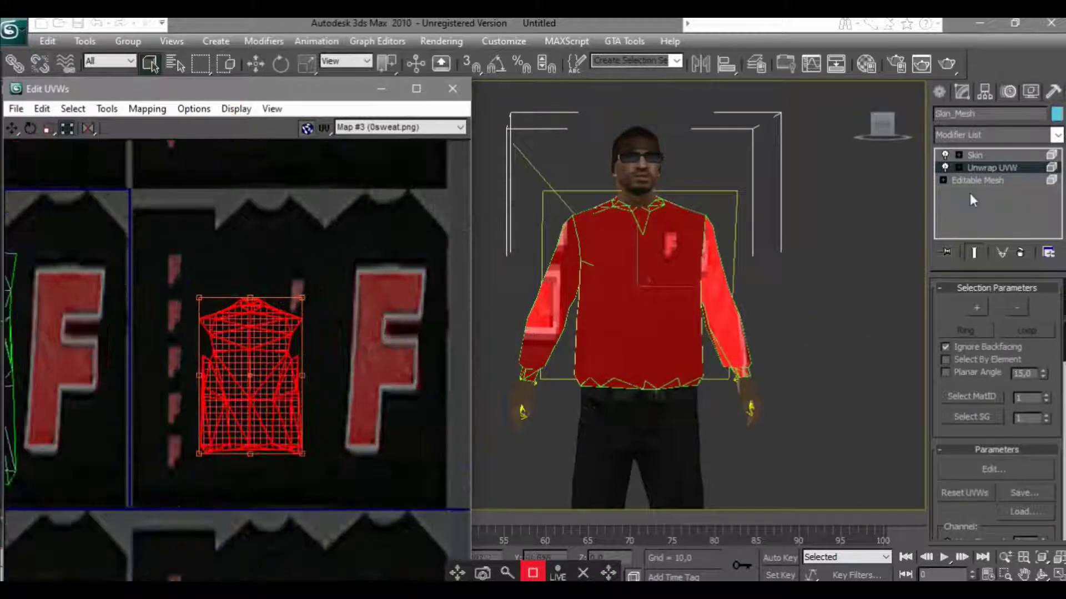
# From the back view, move the torso cluster onto the big F and scale it to cover it
pyautogui.click(904, 131)
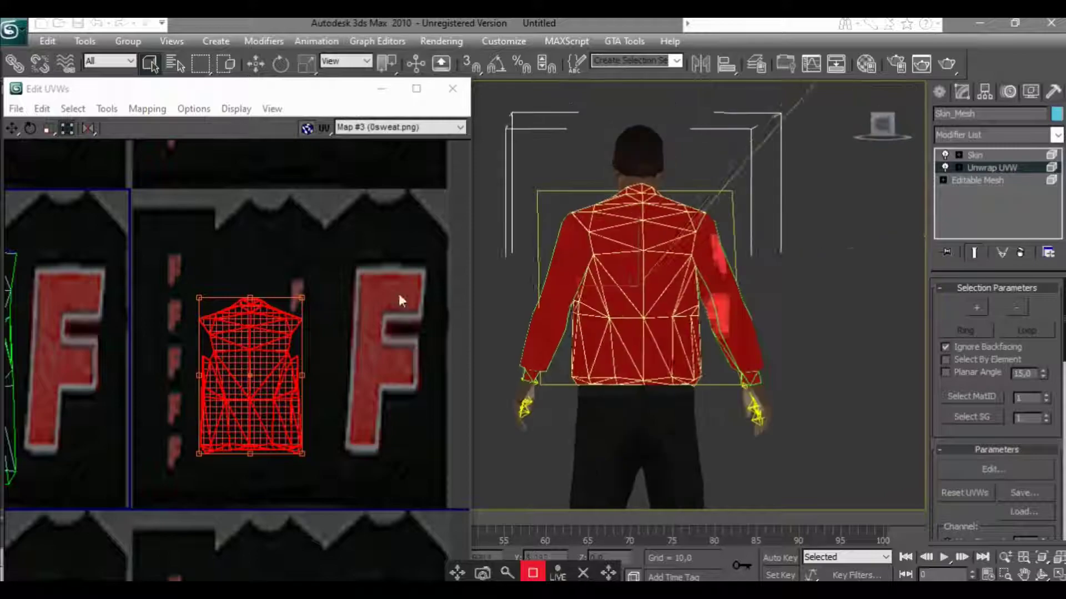
pyautogui.moveTo(239, 362); pyautogui.dragTo(377, 272)
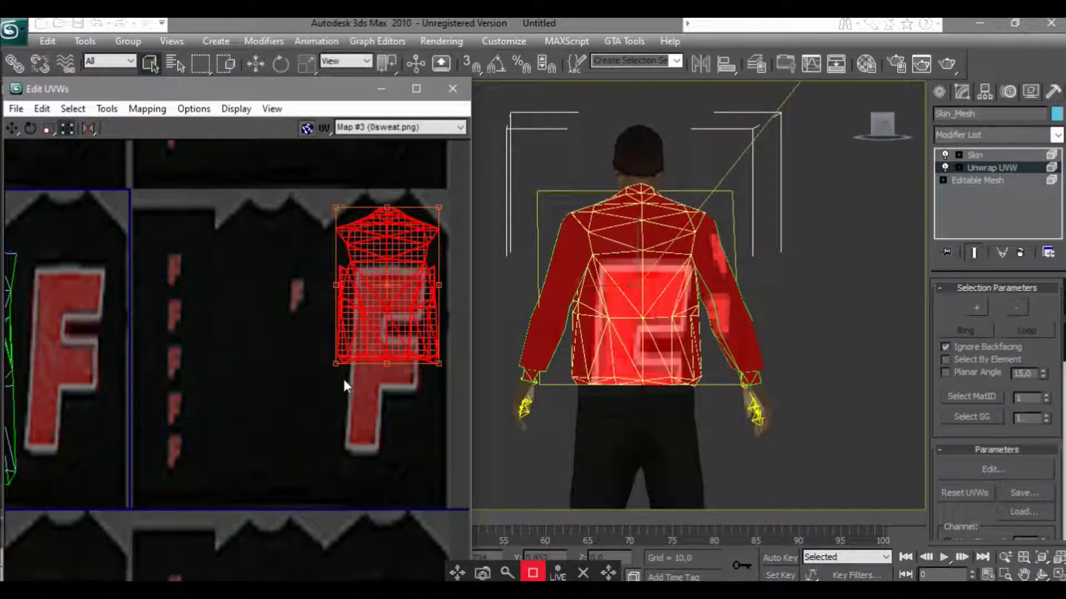
pyautogui.moveTo(337, 370); pyautogui.dragTo(313, 487)
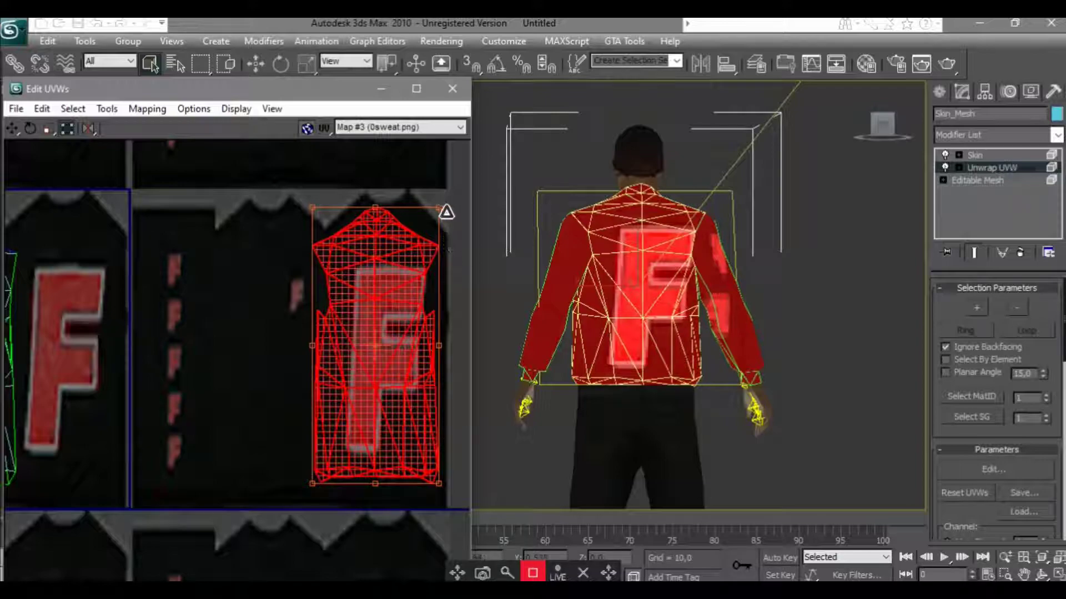
pyautogui.moveTo(443, 212); pyautogui.dragTo(454, 212)
pyautogui.moveTo(318, 216); pyautogui.dragTo(327, 213)
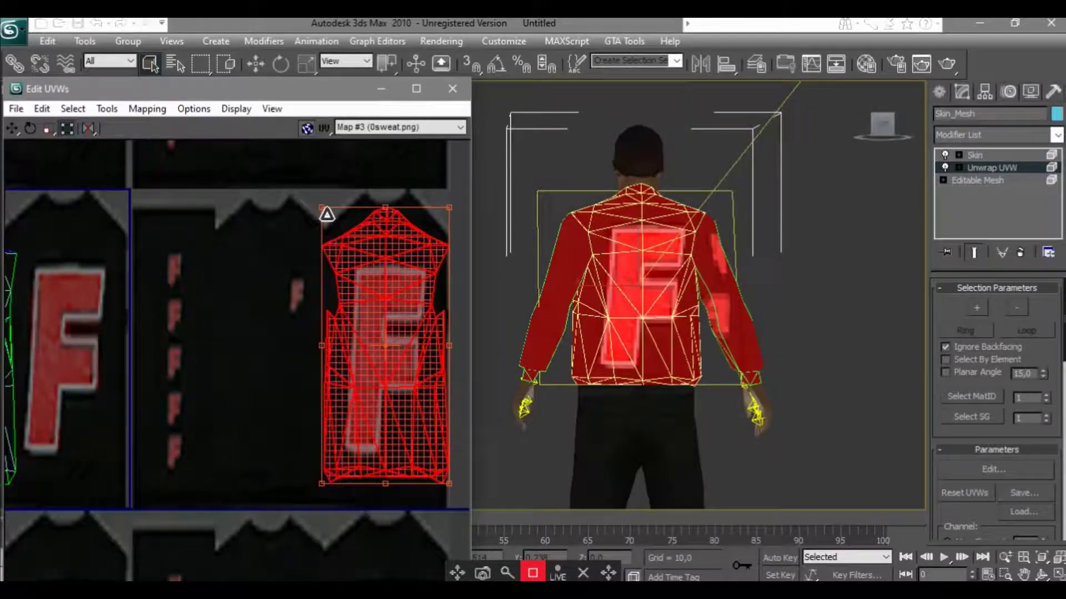
pyautogui.click(272, 212)
pyautogui.scroll(-5, 175, 263)
pyautogui.scroll(4, 2, 320)
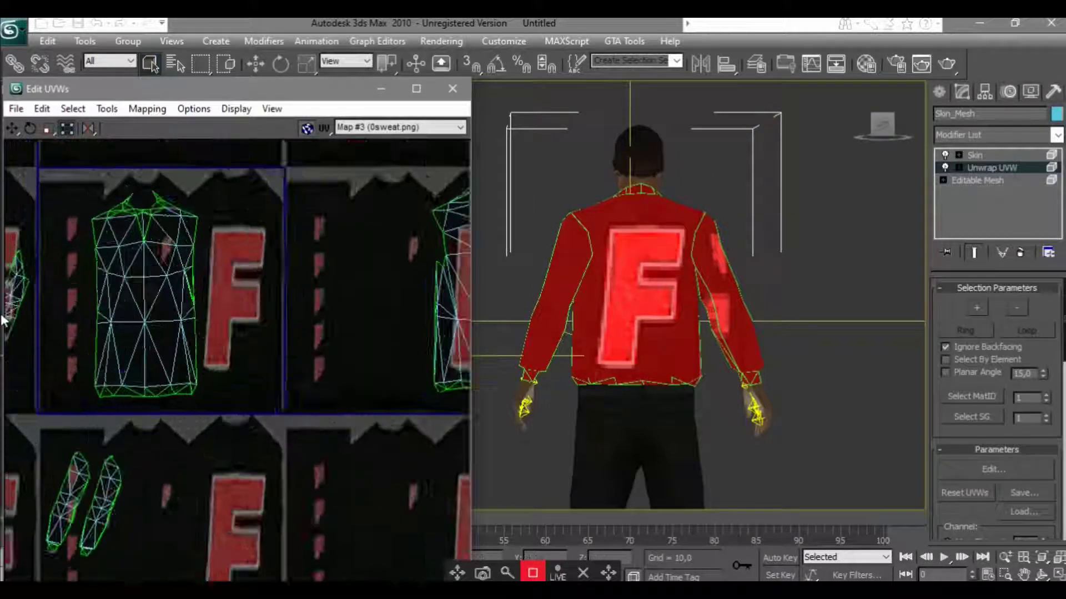
pyautogui.scroll(-4, 84, 325)
pyautogui.scroll(3, 263, 144)
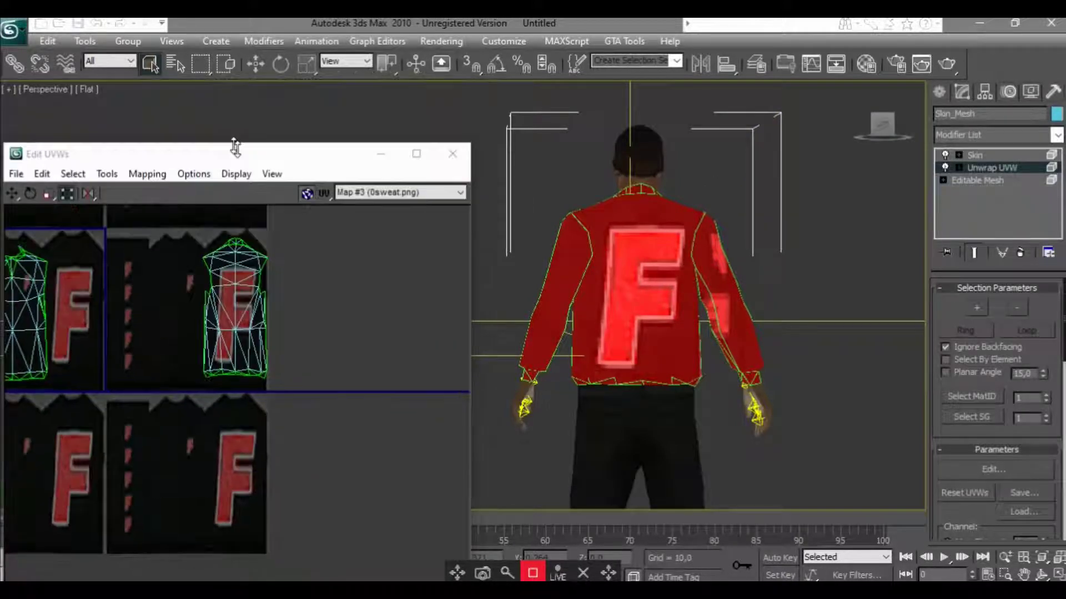
# Enlarge the UV editor, pan to the torso cluster and select a sleeve cluster
pyautogui.moveTo(238, 84); pyautogui.dragTo(239, 96)
pyautogui.click(386, 560)
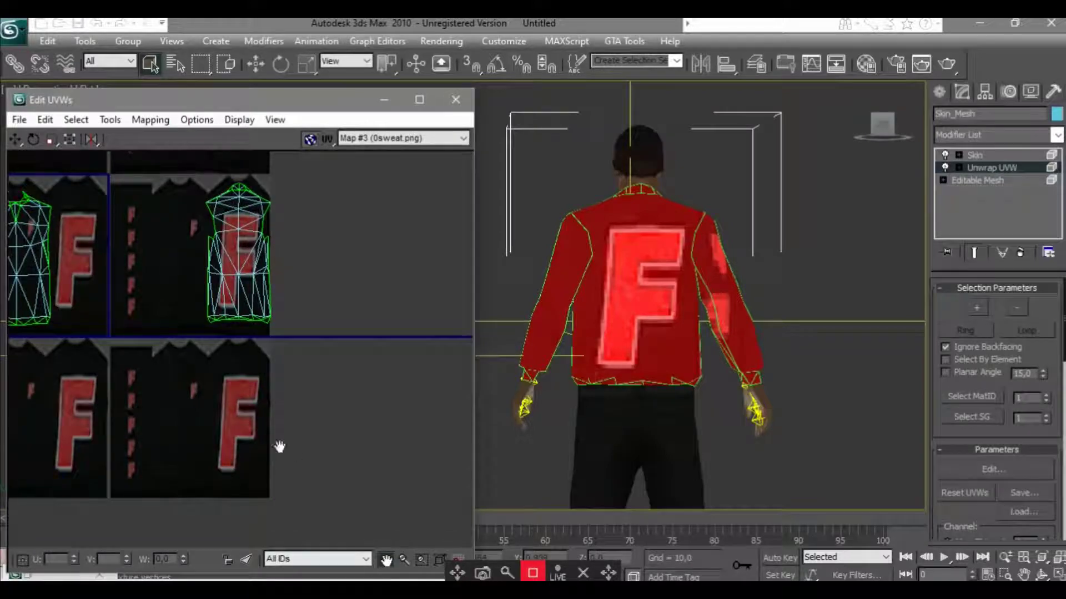
pyautogui.scroll(-2, 272, 443)
pyautogui.moveTo(195, 400); pyautogui.dragTo(231, 410)
pyautogui.scroll(3, 304, 344)
pyautogui.click(15, 139)
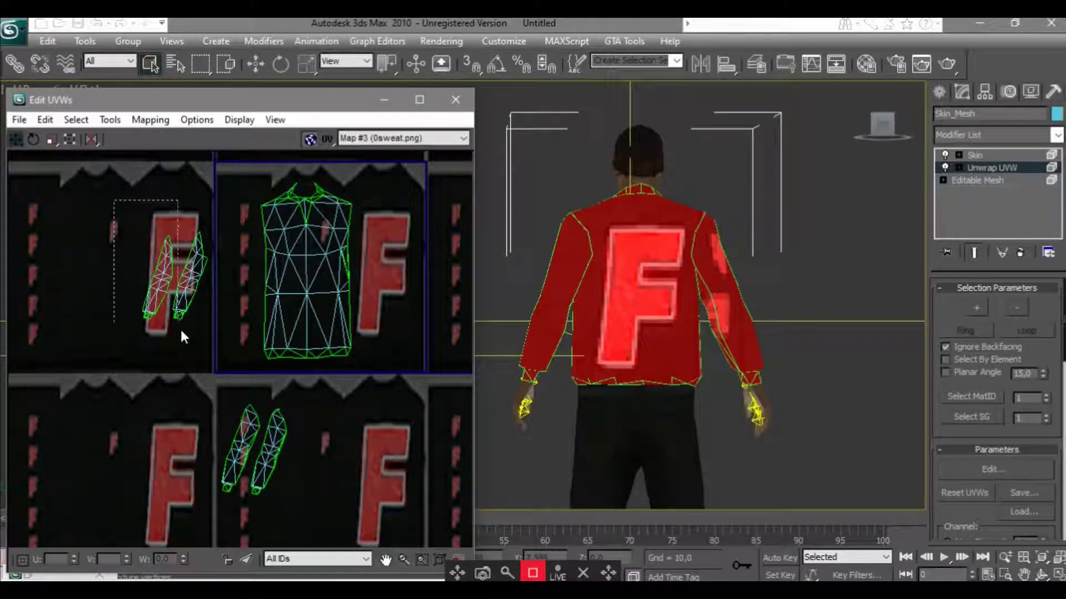
pyautogui.moveTo(177, 332)
pyautogui.mouseDown()
pyautogui.moveTo(177, 222)
pyautogui.moveTo(178, 328)
pyautogui.mouseUp()
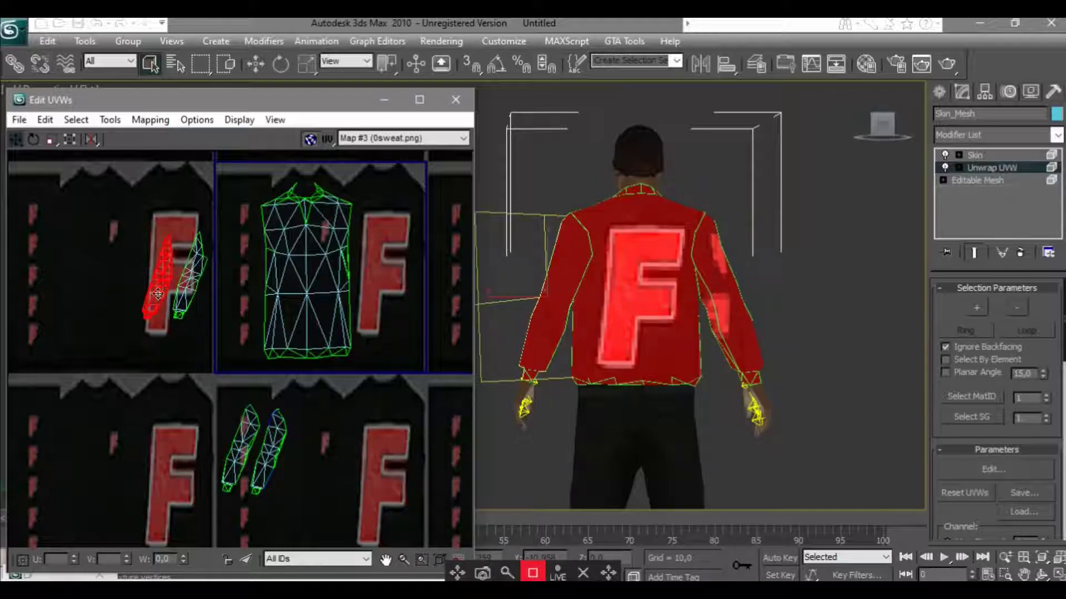
pyautogui.moveTo(161, 294); pyautogui.dragTo(192, 287)
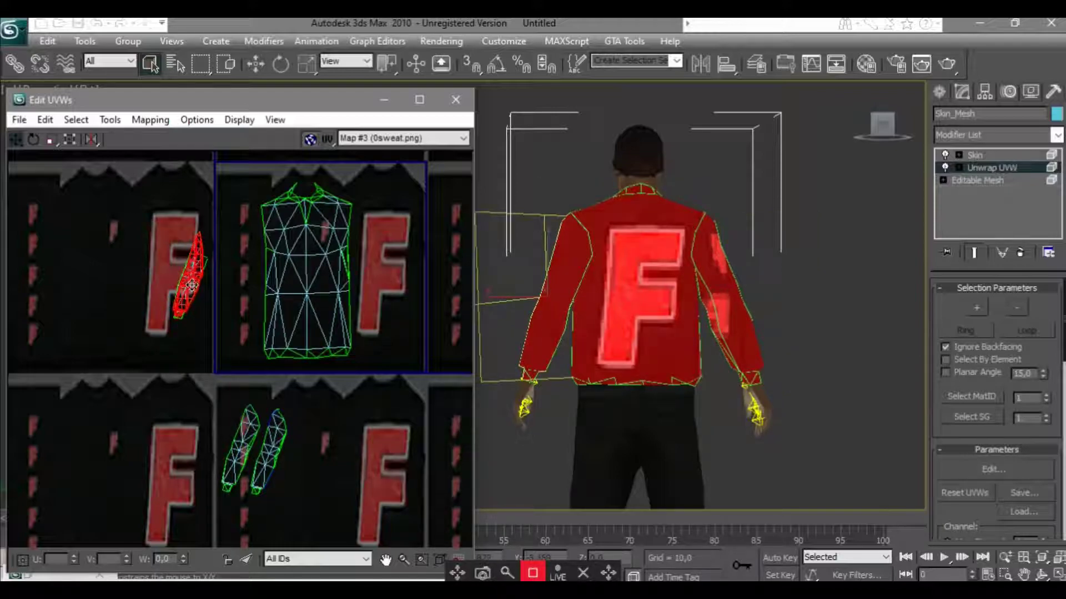
# Move the sleeve cluster onto the left stripe, scale it and rotate it upright, then exit face editing
pyautogui.click(865, 129)
pyautogui.click(871, 128)
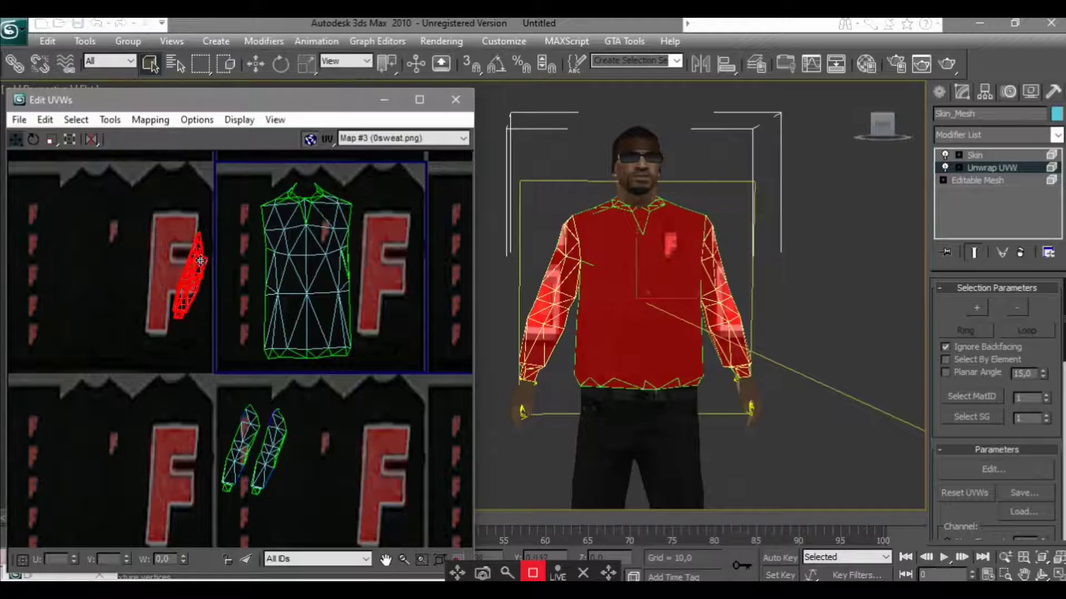
pyautogui.moveTo(193, 282)
pyautogui.mouseDown()
pyautogui.moveTo(51, 272)
pyautogui.moveTo(60, 222)
pyautogui.moveTo(40, 188)
pyautogui.mouseUp()
pyautogui.click(69, 142)
pyautogui.moveTo(40, 281); pyautogui.dragTo(75, 368)
pyautogui.moveTo(59, 275); pyautogui.dragTo(37, 242)
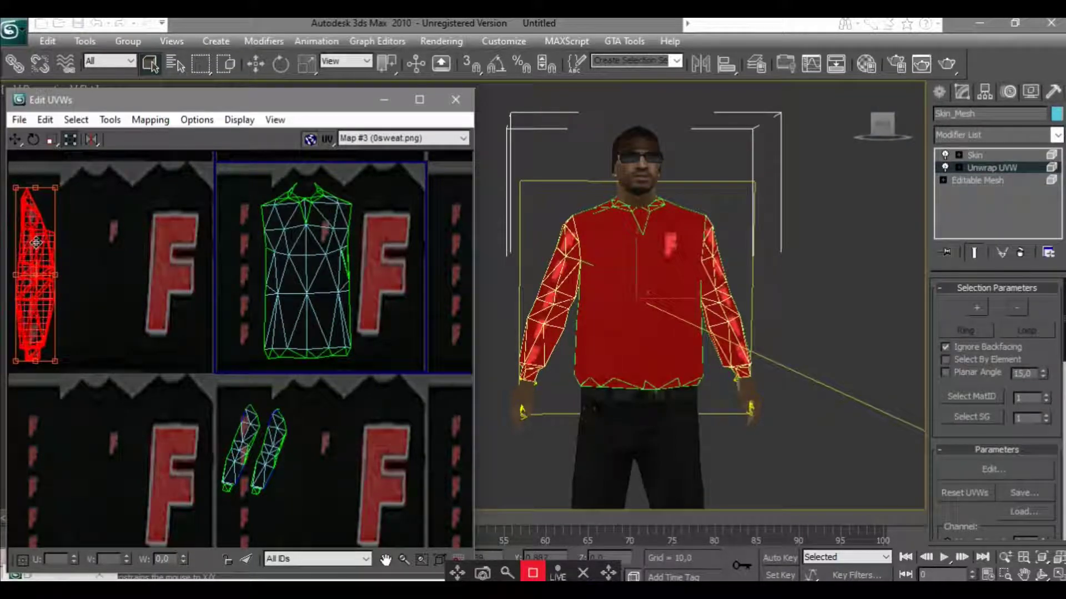
pyautogui.click(1009, 173)
# Move the second sleeve cluster onto the stripe and stretch it taller
pyautogui.moveTo(308, 389); pyautogui.dragTo(263, 507)
pyautogui.moveTo(210, 372)
pyautogui.mouseDown()
pyautogui.moveTo(256, 454)
pyautogui.moveTo(247, 436)
pyautogui.mouseUp()
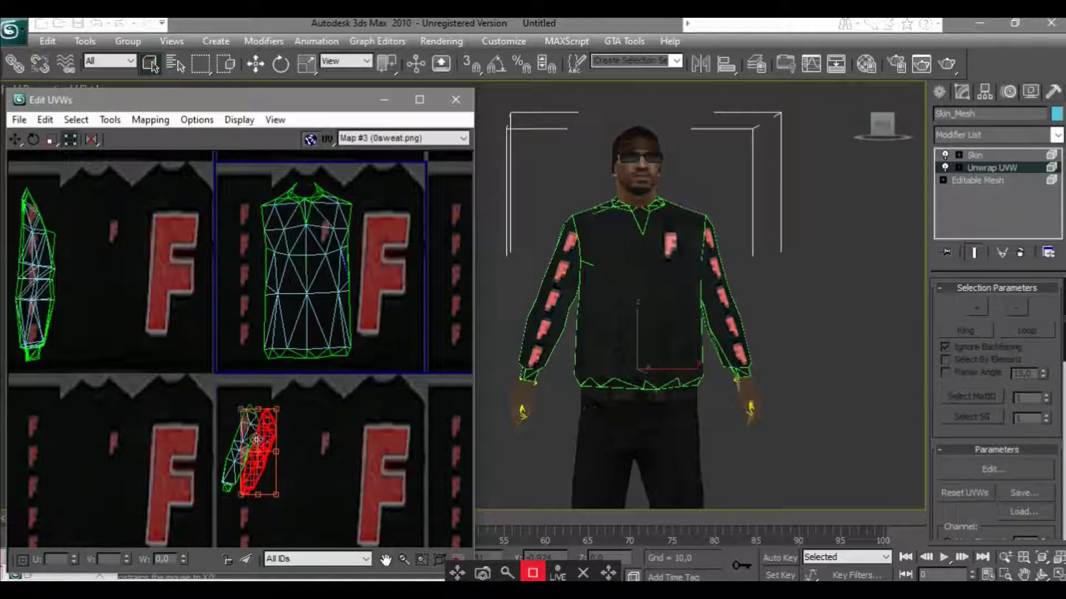
pyautogui.moveTo(247, 436); pyautogui.dragTo(240, 421)
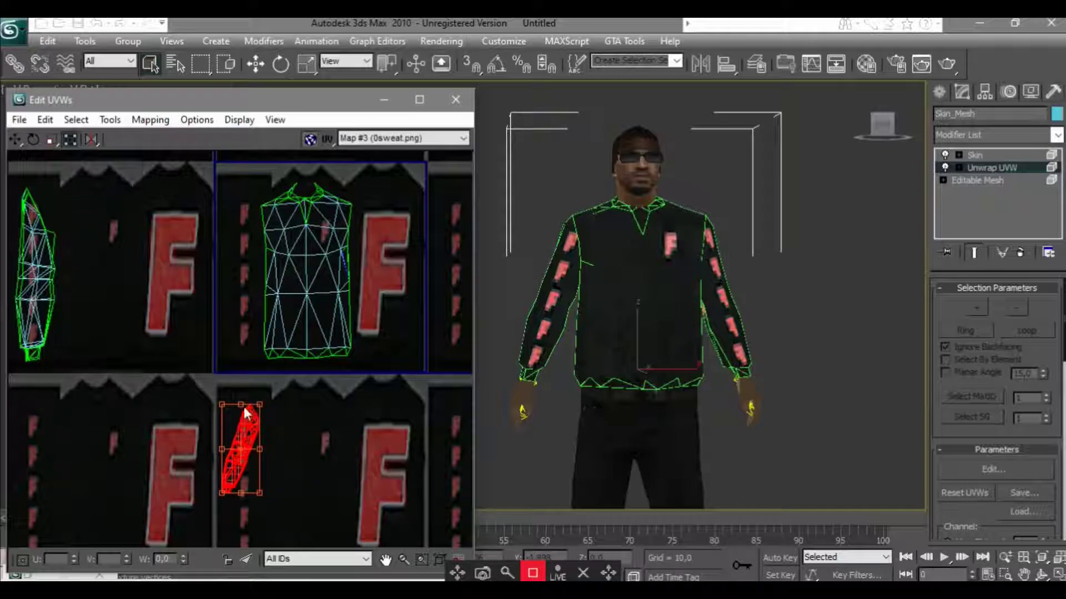
pyautogui.scroll(-3, 261, 524)
pyautogui.scroll(3, 260, 524)
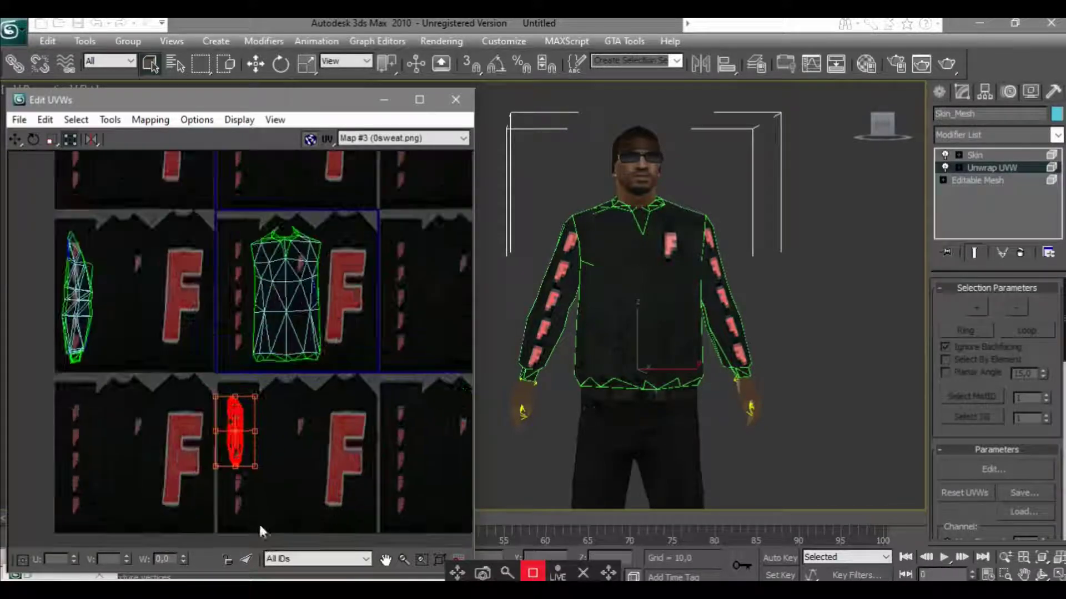
pyautogui.moveTo(253, 504)
pyautogui.mouseDown()
pyautogui.moveTo(277, 530)
pyautogui.moveTo(232, 526)
pyautogui.mouseUp()
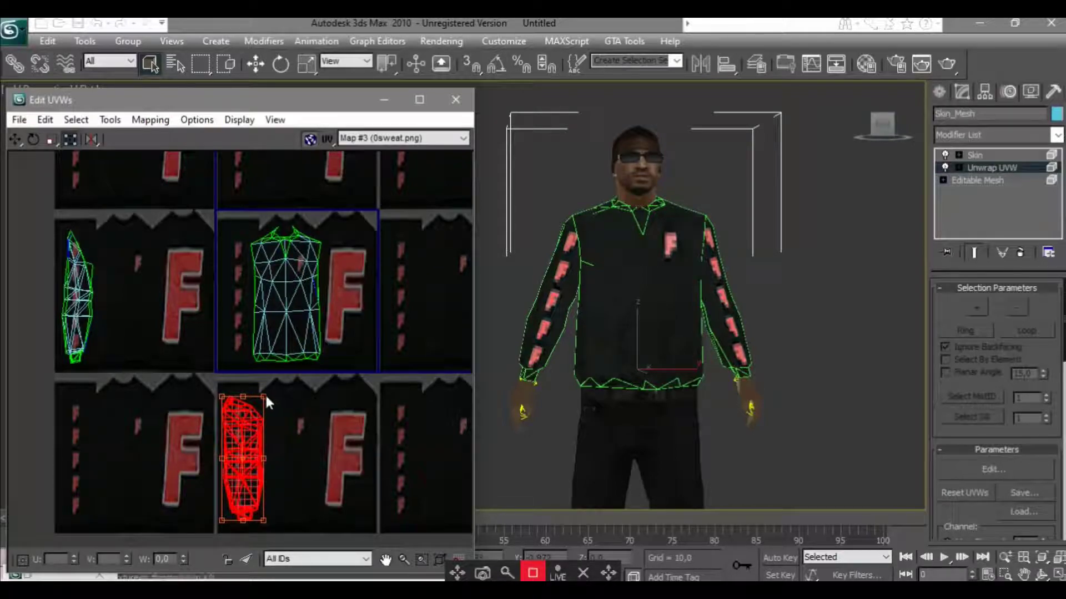
pyautogui.moveTo(265, 396); pyautogui.dragTo(265, 391)
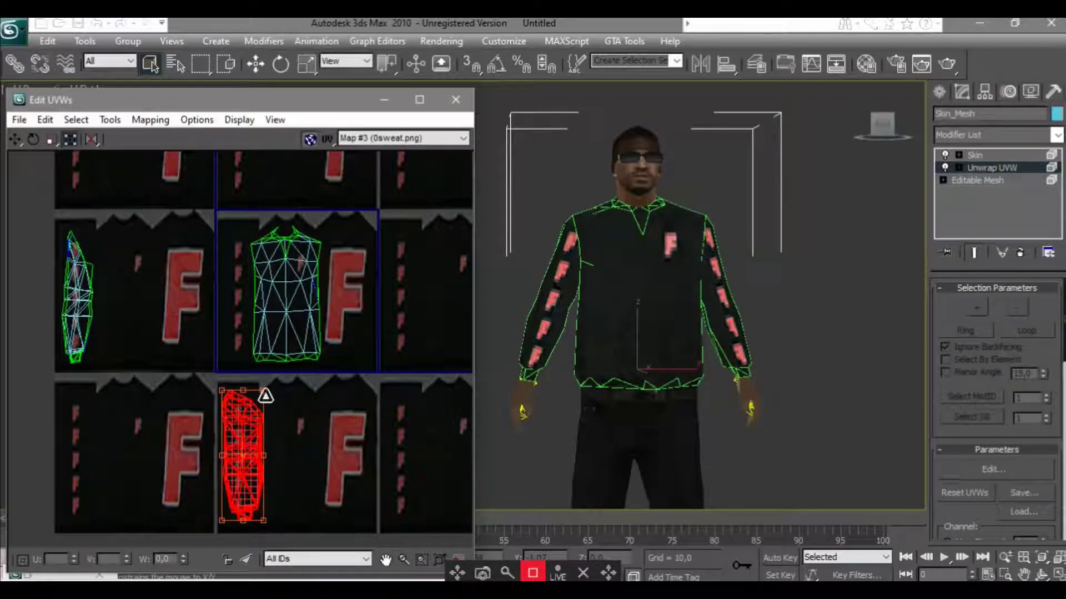
pyautogui.click(265, 358)
# Check the back view and reshape the lower sleeve cluster to fit the stripe
pyautogui.click(871, 128)
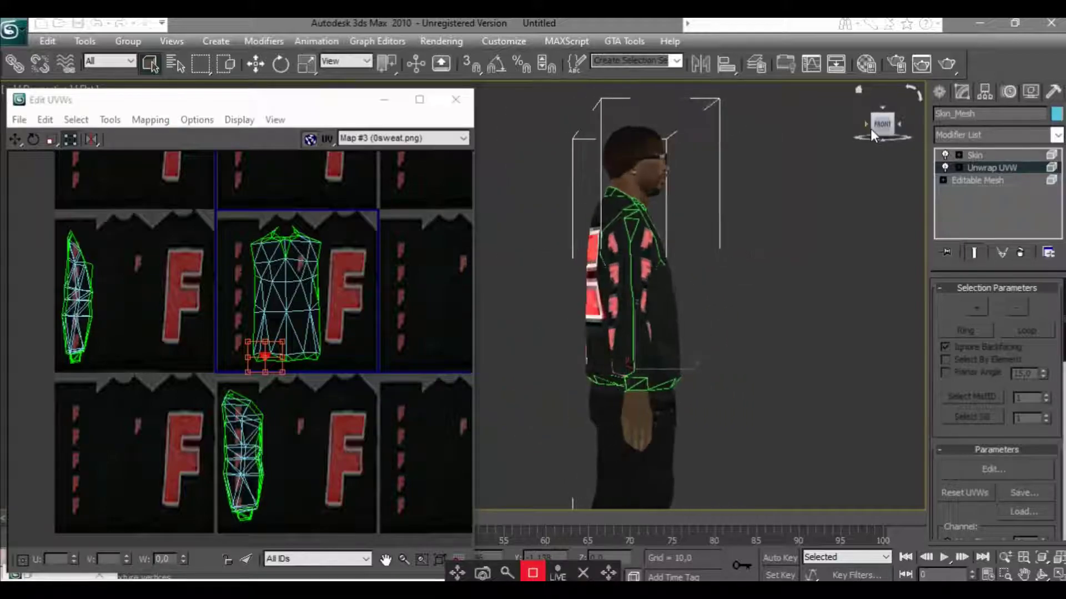
pyautogui.click(870, 128)
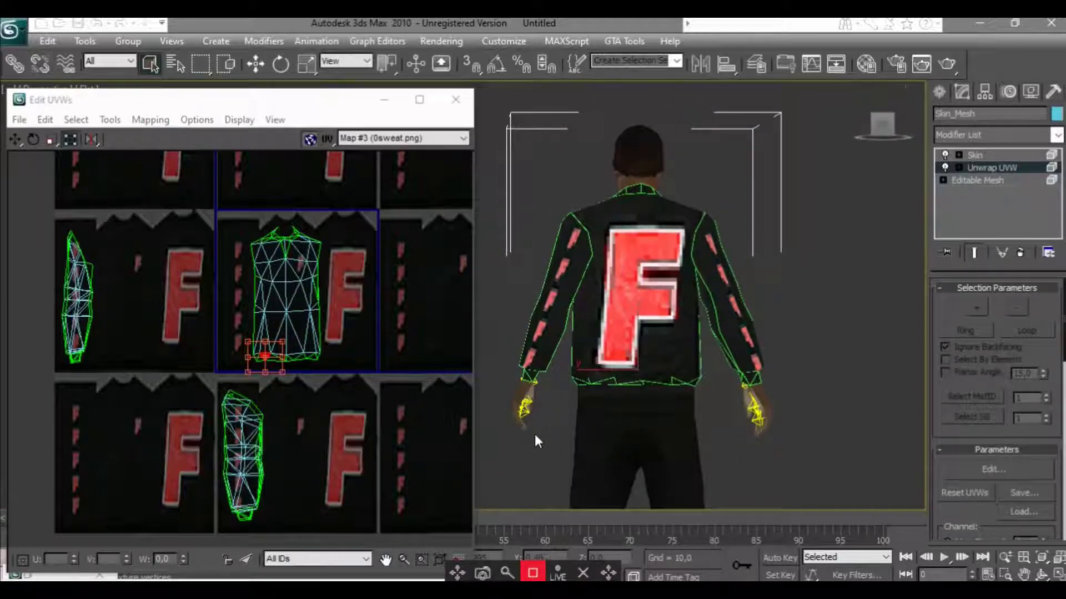
pyautogui.moveTo(276, 520); pyautogui.dragTo(208, 381)
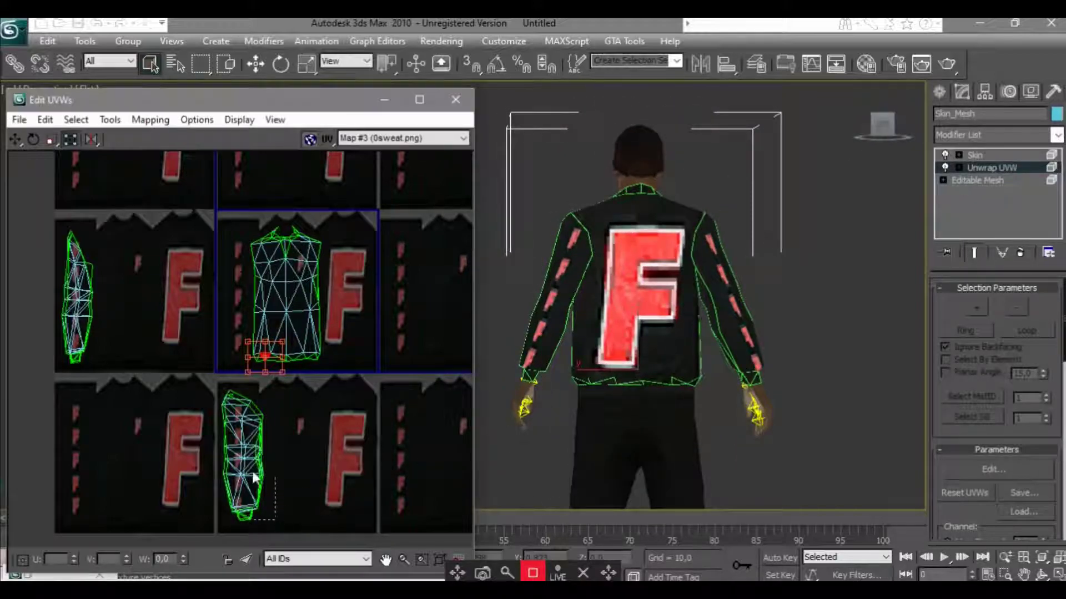
pyautogui.click(87, 139)
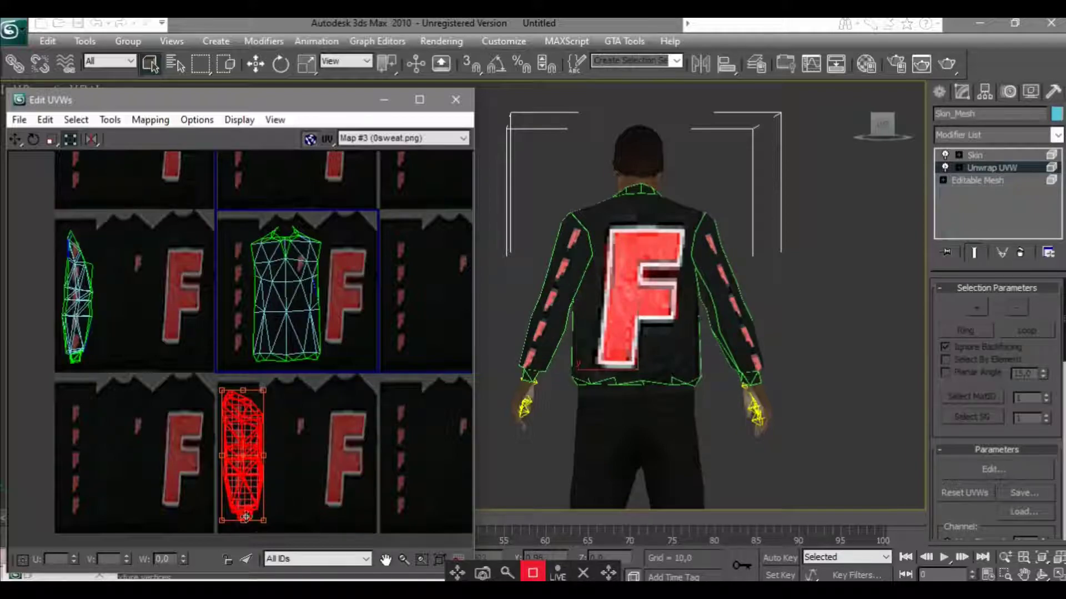
pyautogui.moveTo(264, 456)
pyautogui.mouseDown()
pyautogui.moveTo(258, 522)
pyautogui.moveTo(250, 515)
pyautogui.mouseUp()
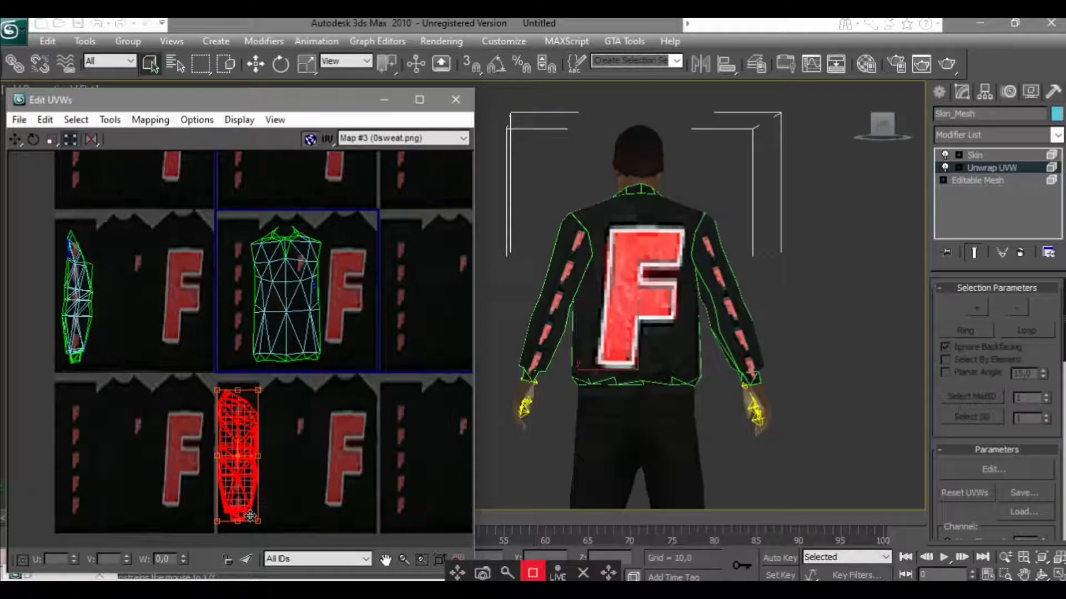
pyautogui.click(744, 236)
pyautogui.click(871, 131)
# Collapse the character's whole modifier stack from the Unwrap UVW menu
pyautogui.rightClick(991, 179)
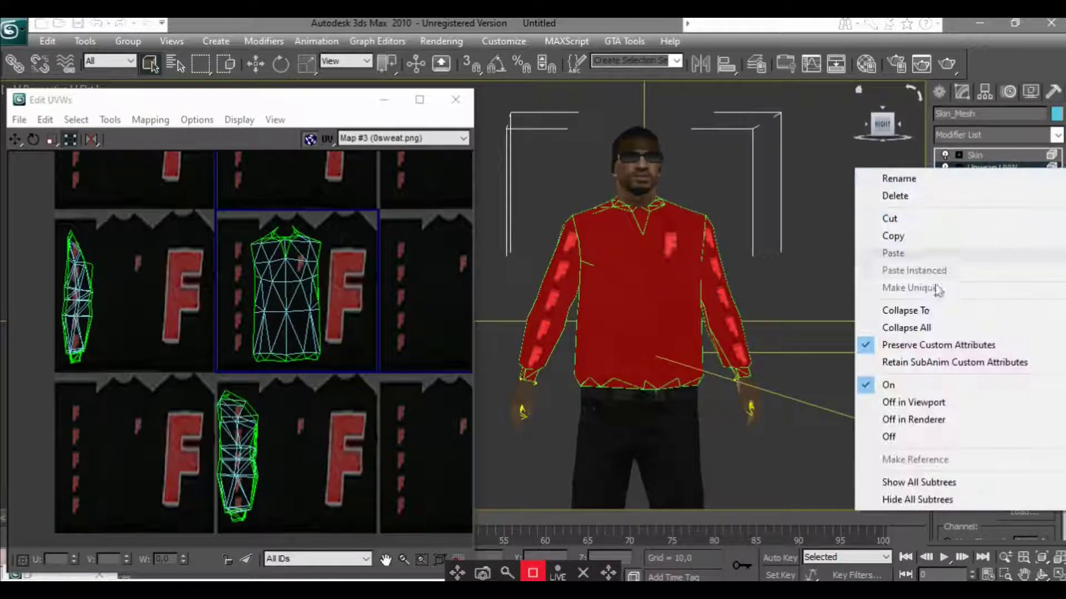
pyautogui.click(908, 314)
pyautogui.click(790, 267)
pyautogui.moveTo(807, 300); pyautogui.dragTo(676, 219, button='middle')
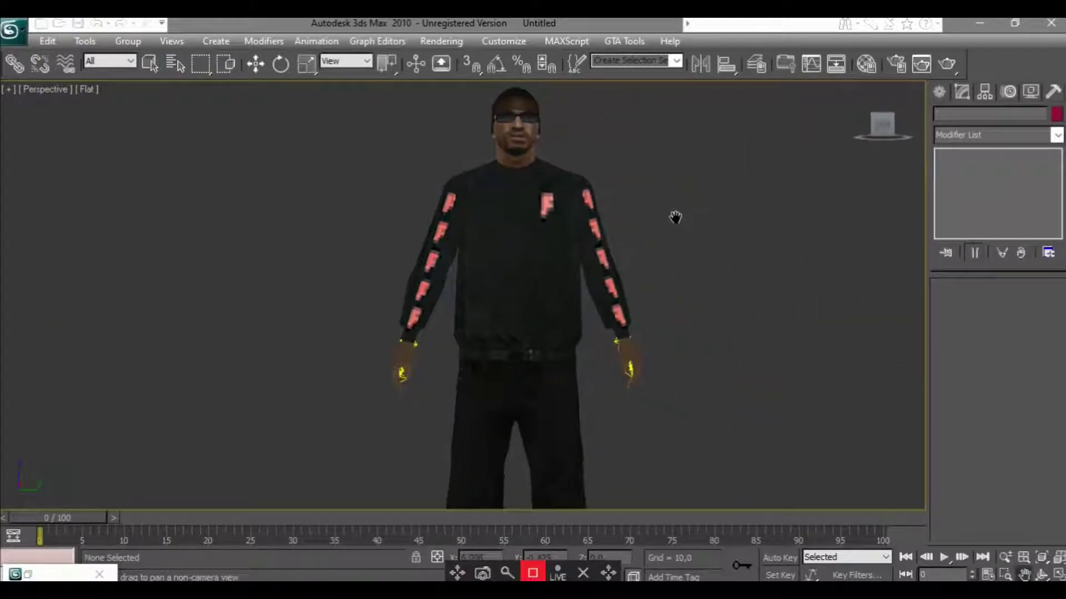